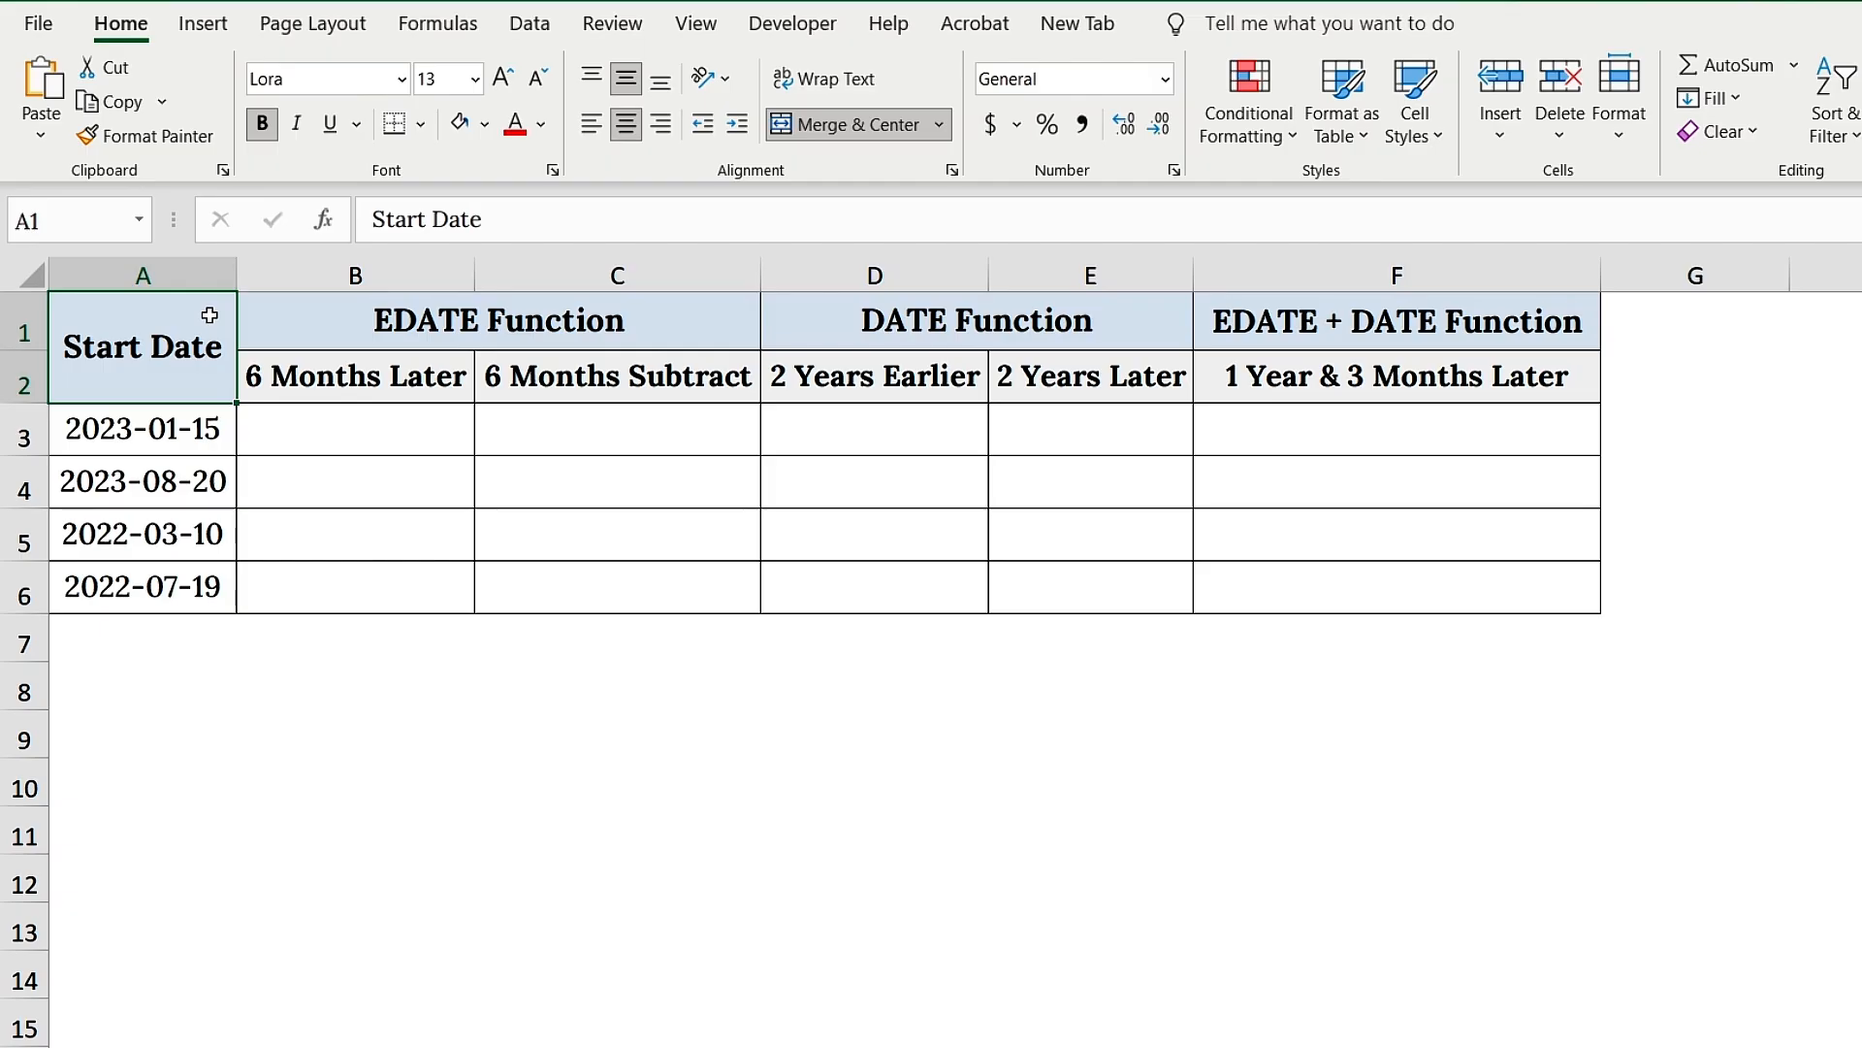
Step: Enter =EDATE(A3, 6) in B3 under 6 Months Later and fill it down to B6
{"action": "left_click", "coordinate": [194, 281]}
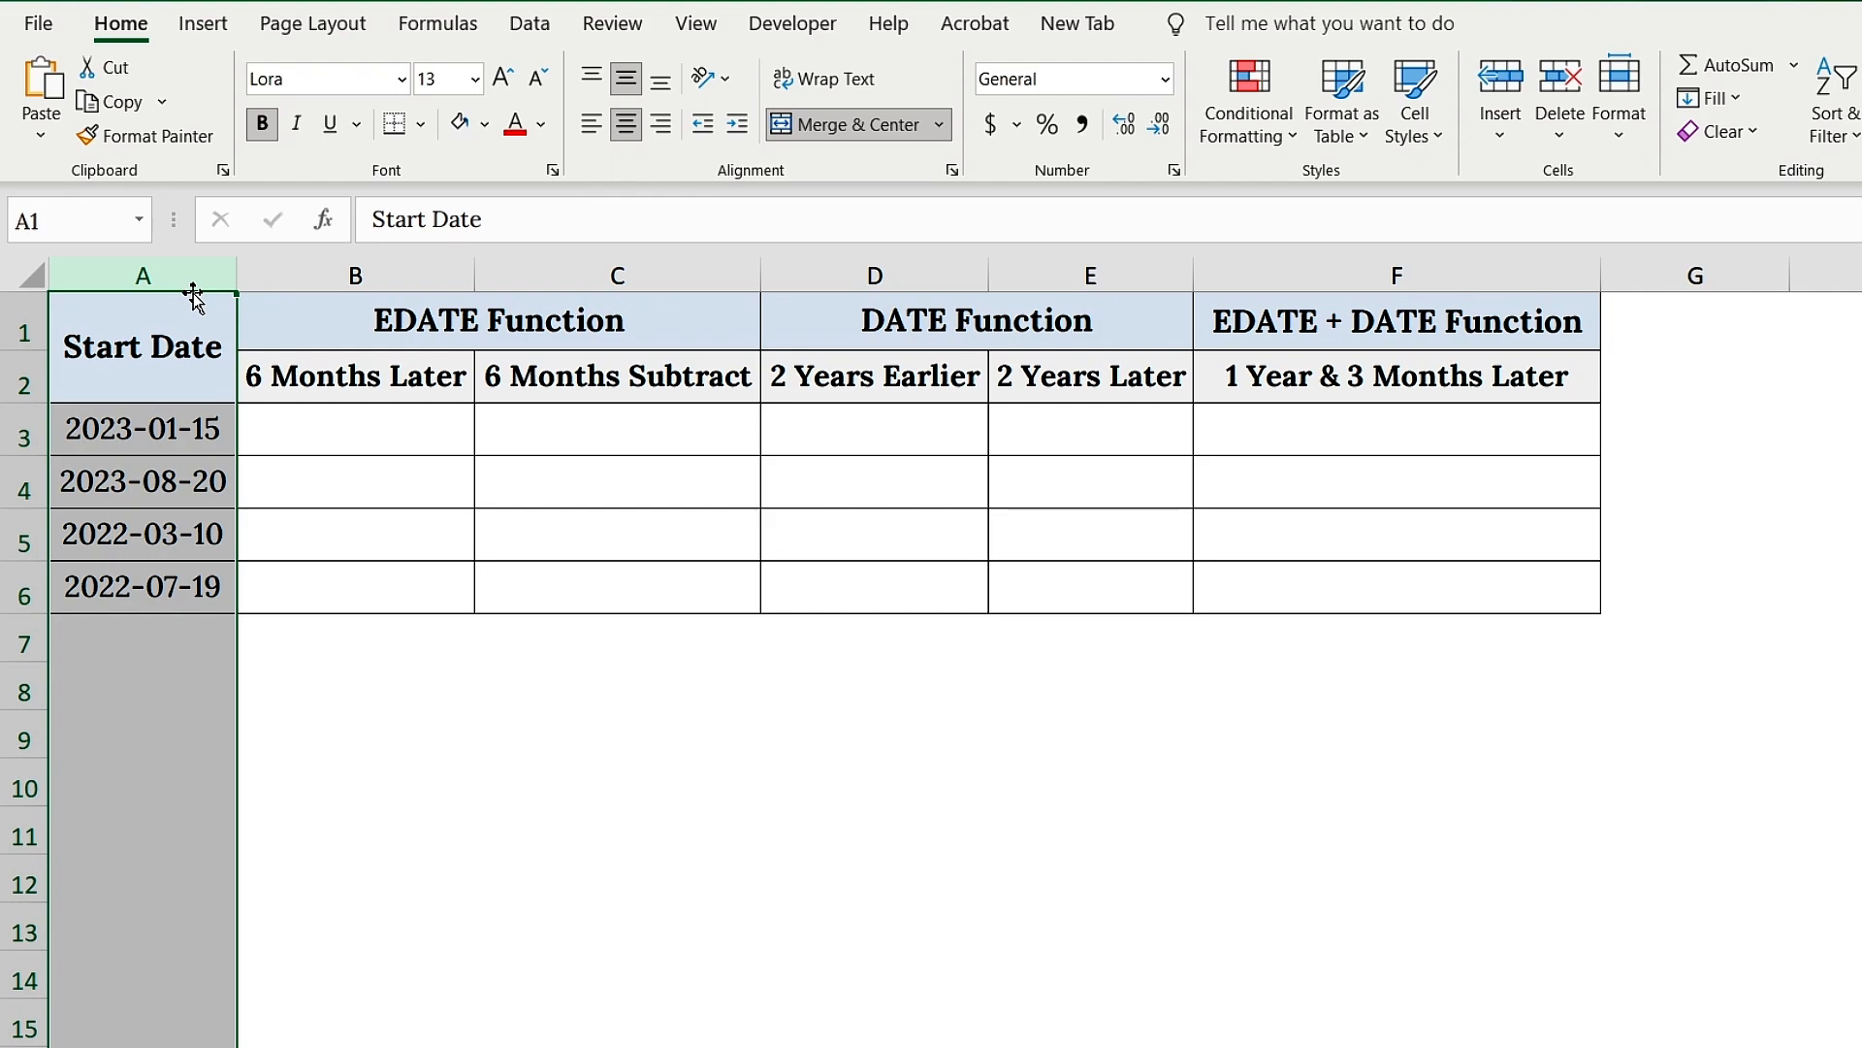
{"action": "left_click", "coordinate": [312, 371]}
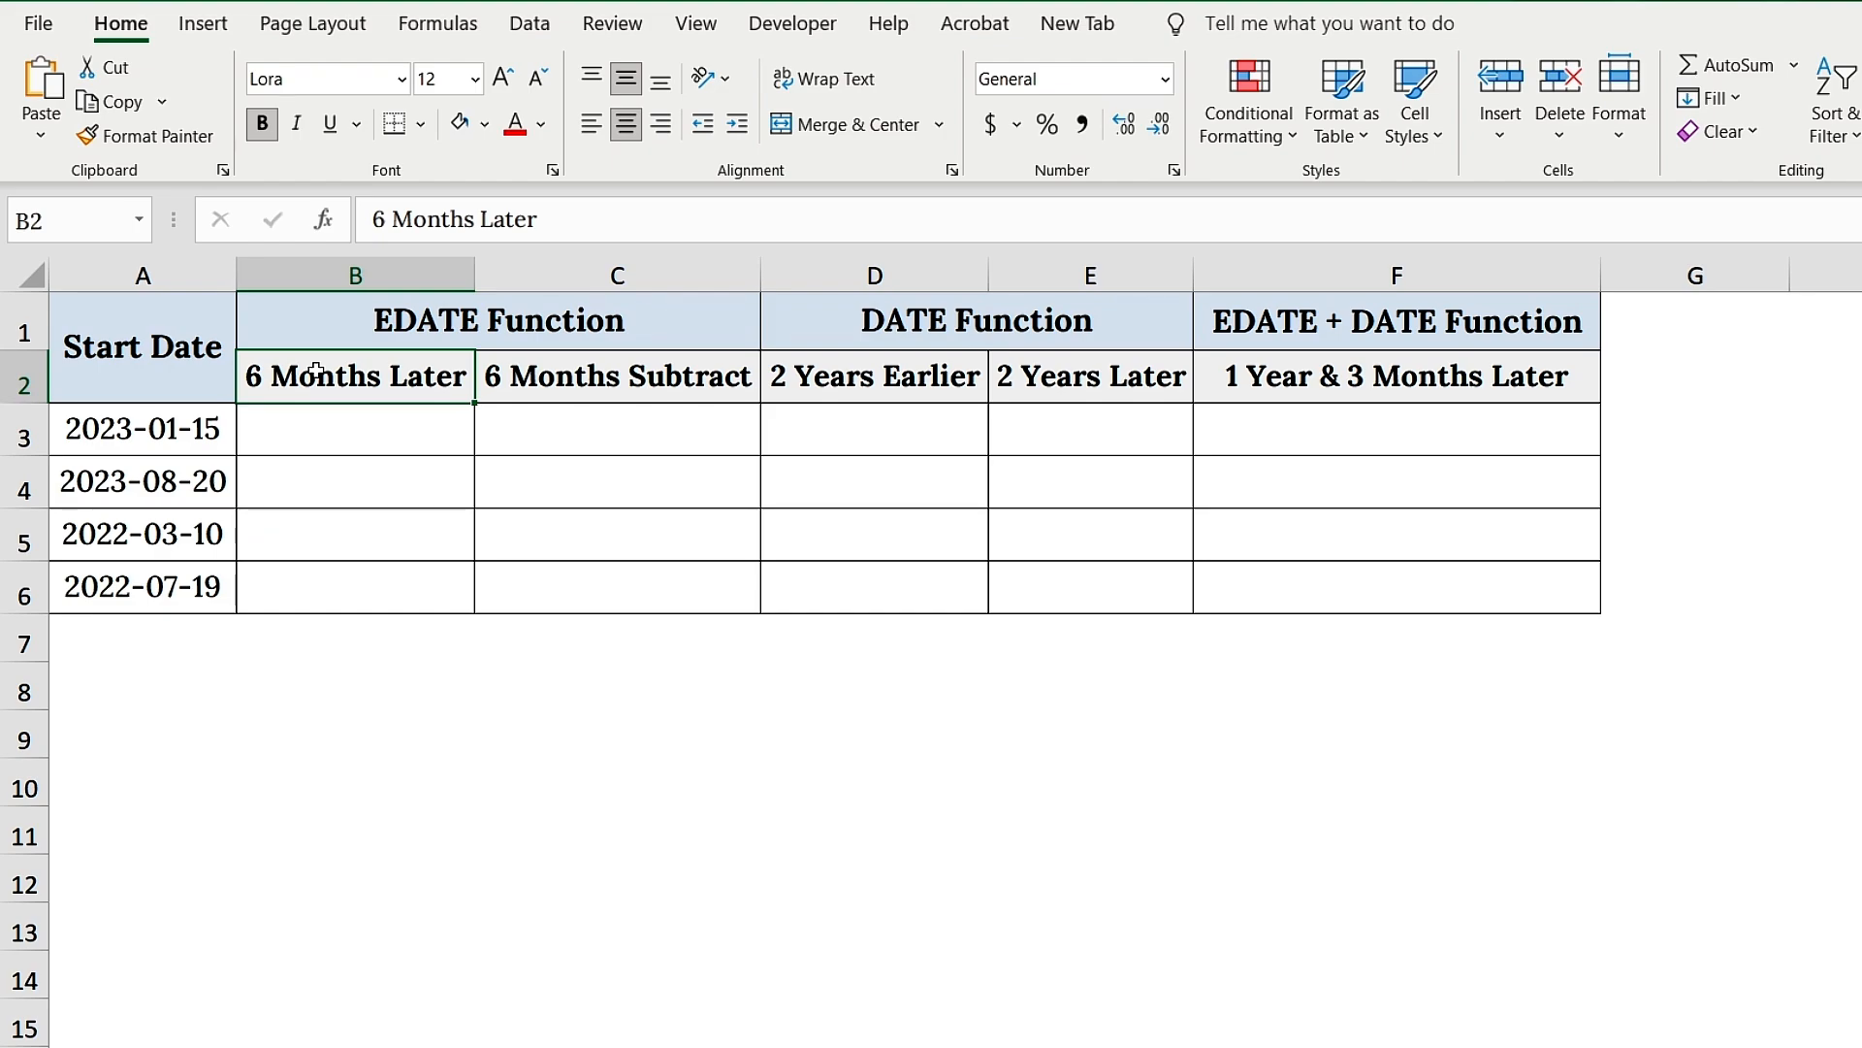
{"action": "left_click", "coordinate": [330, 420]}
{"action": "left_click", "coordinate": [442, 220]}
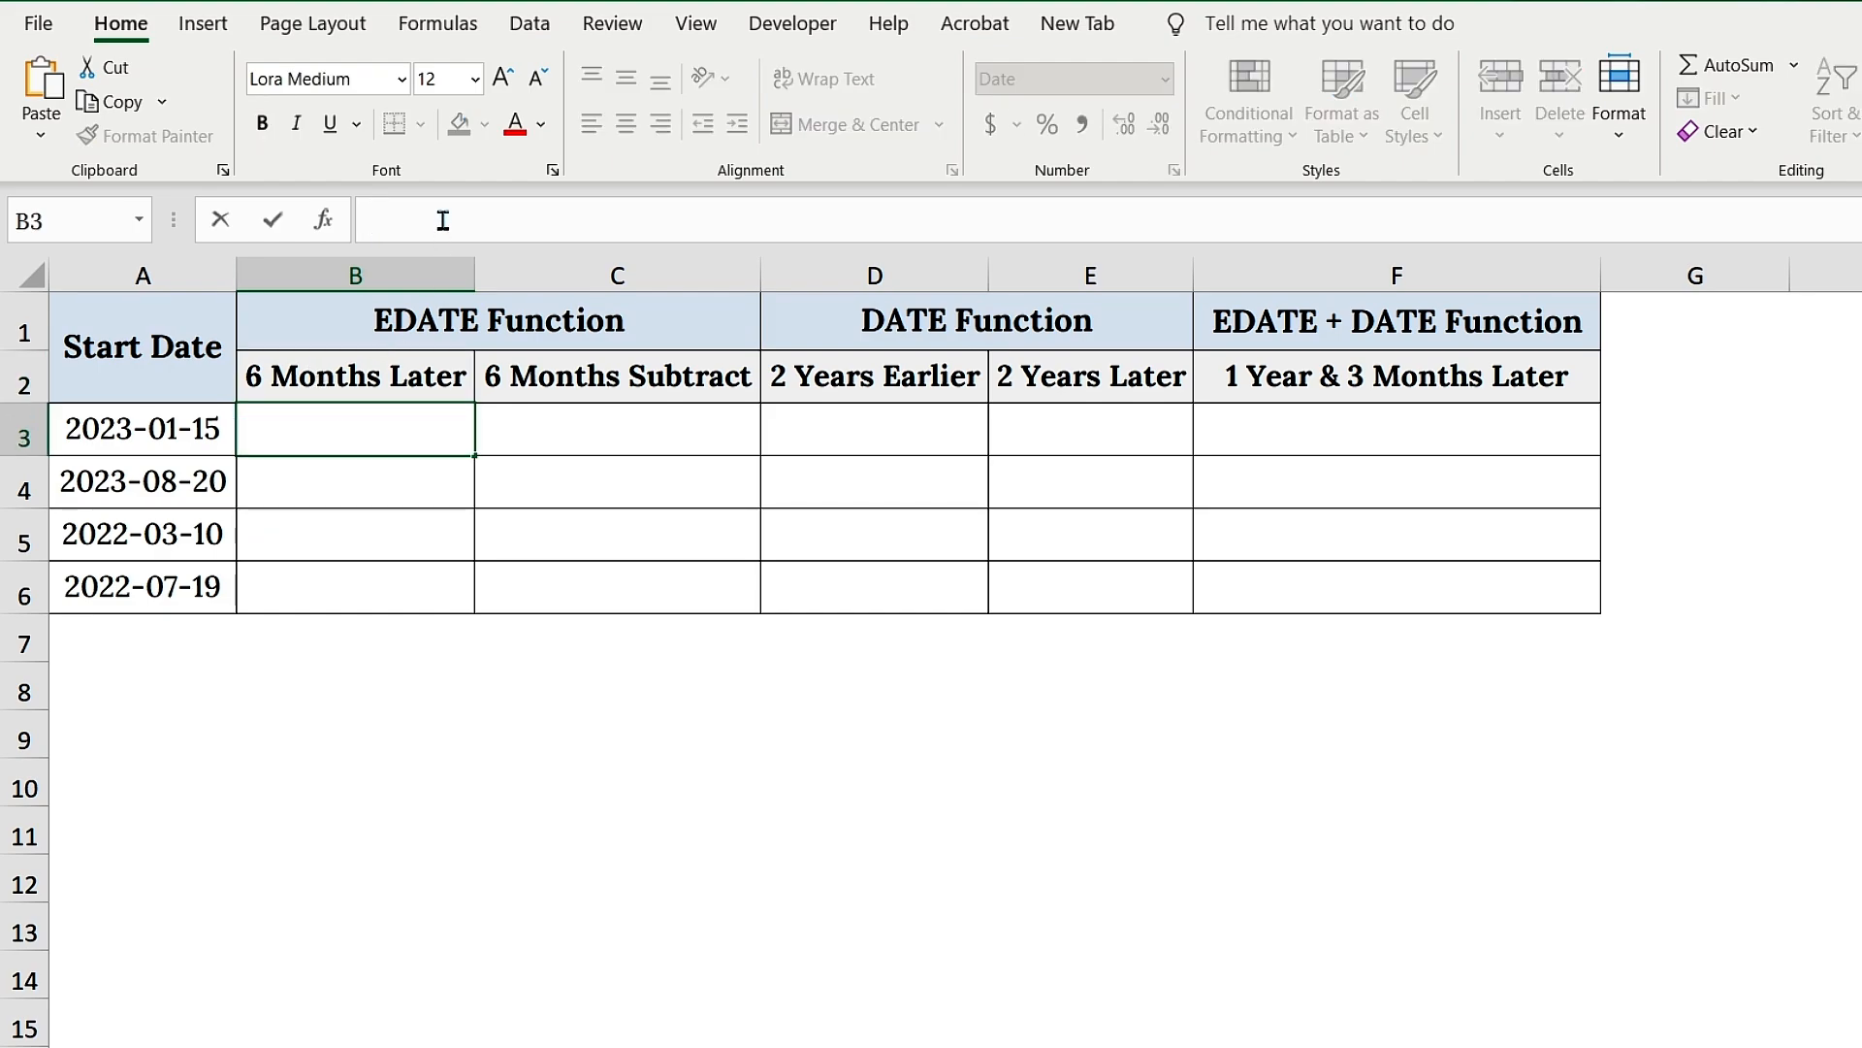
{"action": "type", "text": "=EDATE("}
{"action": "left_click", "coordinate": [208, 408]}
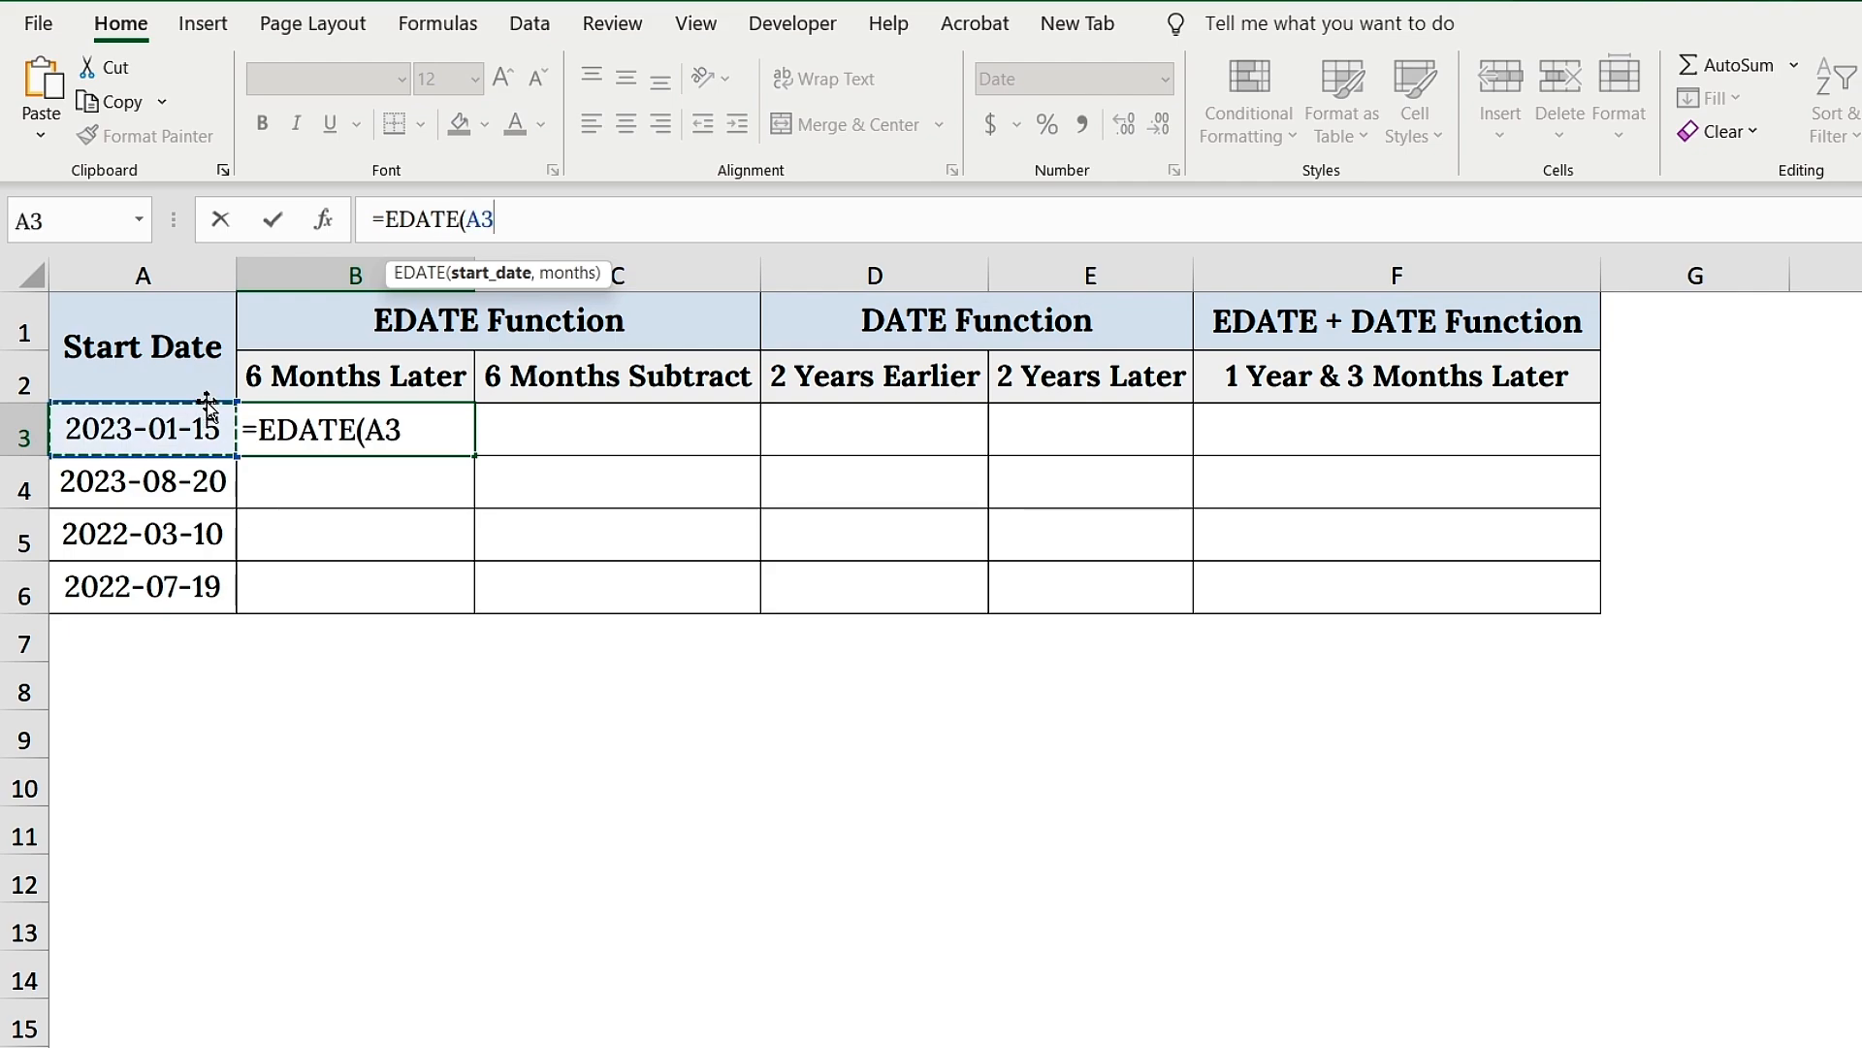
{"action": "type", "text": ", 6)"}
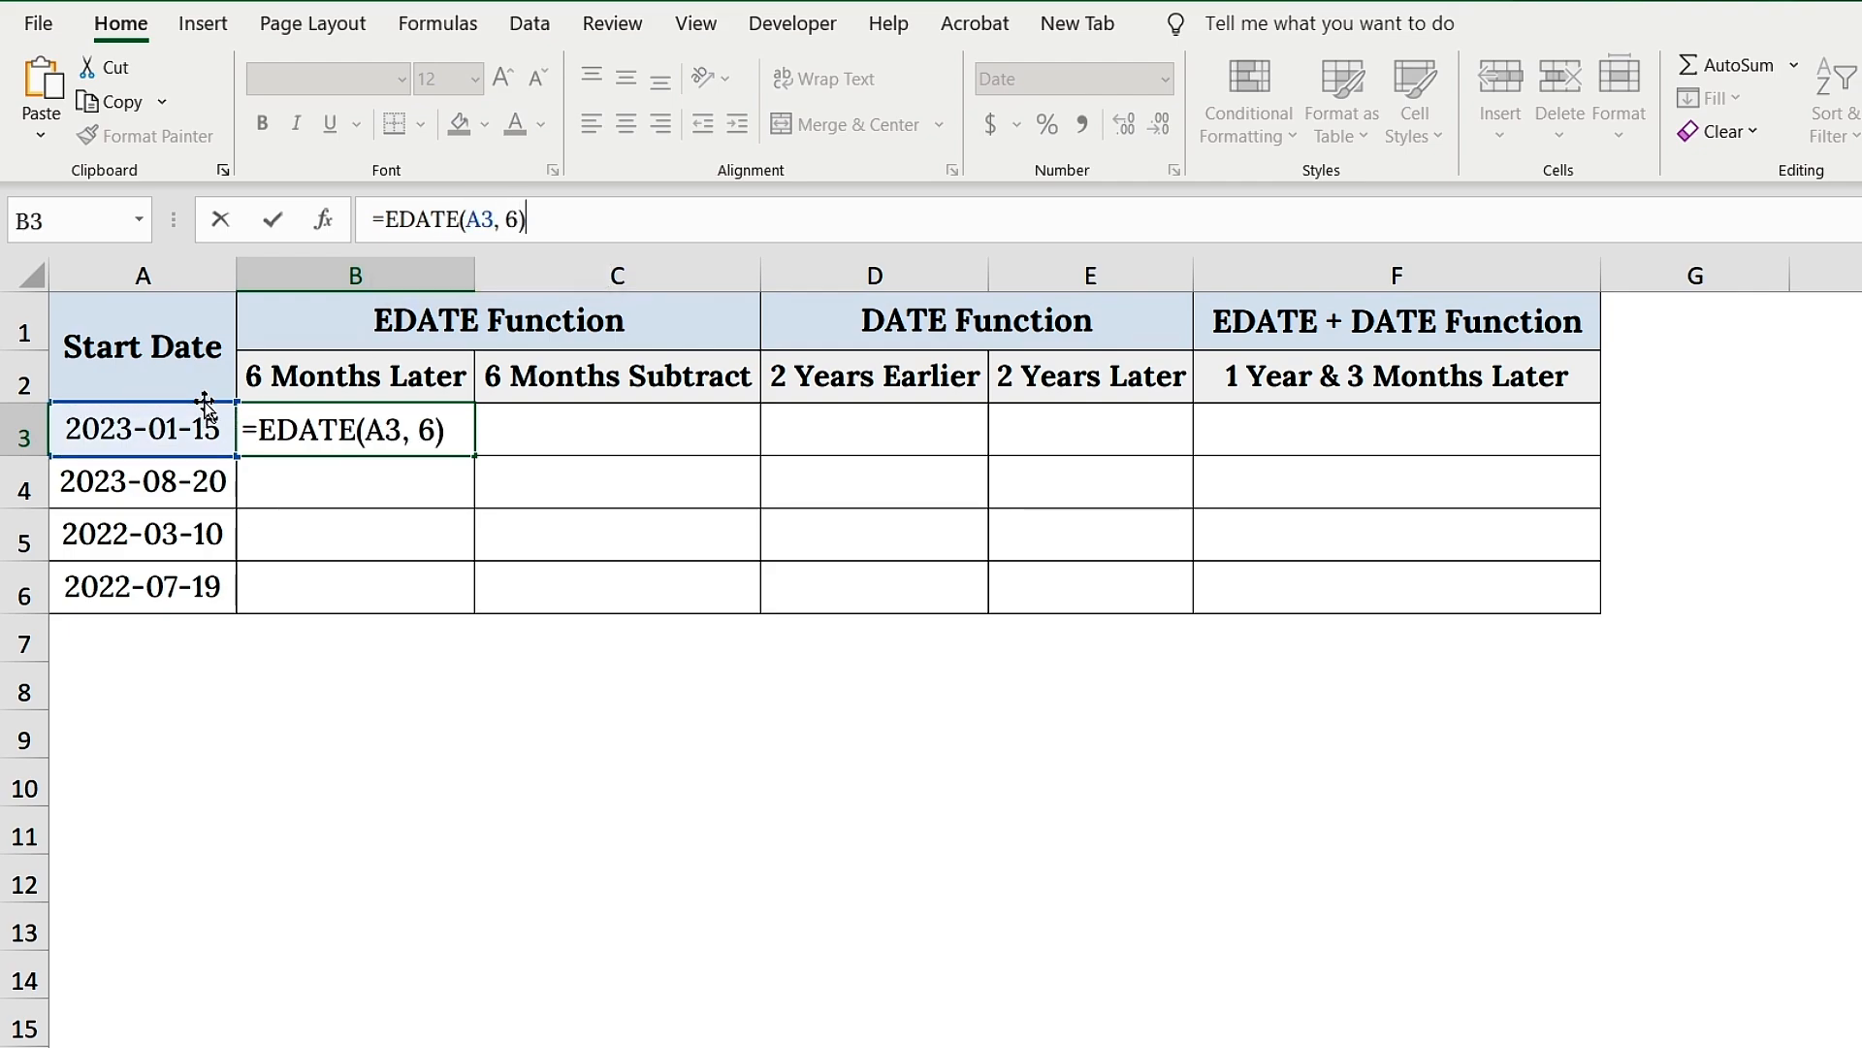
{"action": "left_click_drag", "start_coordinate": [537, 210], "coordinate": [374, 221]}
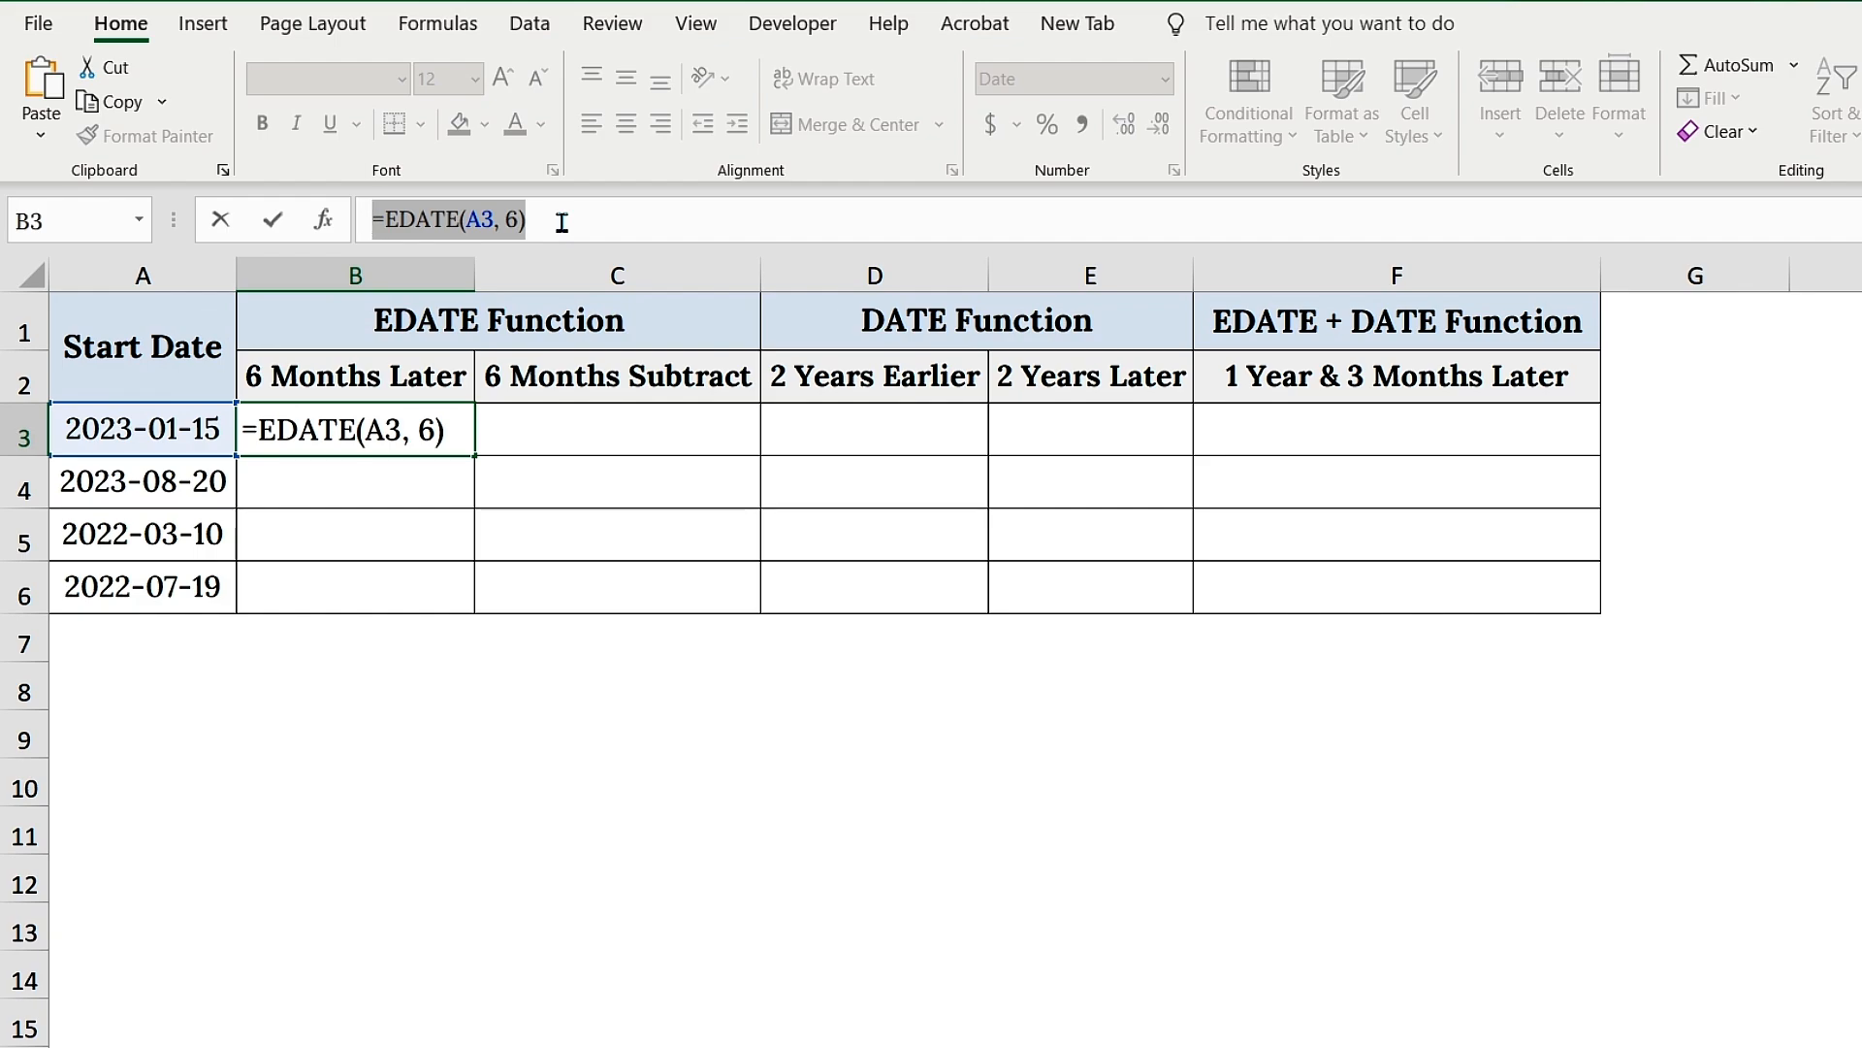
{"action": "left_click", "coordinate": [562, 222]}
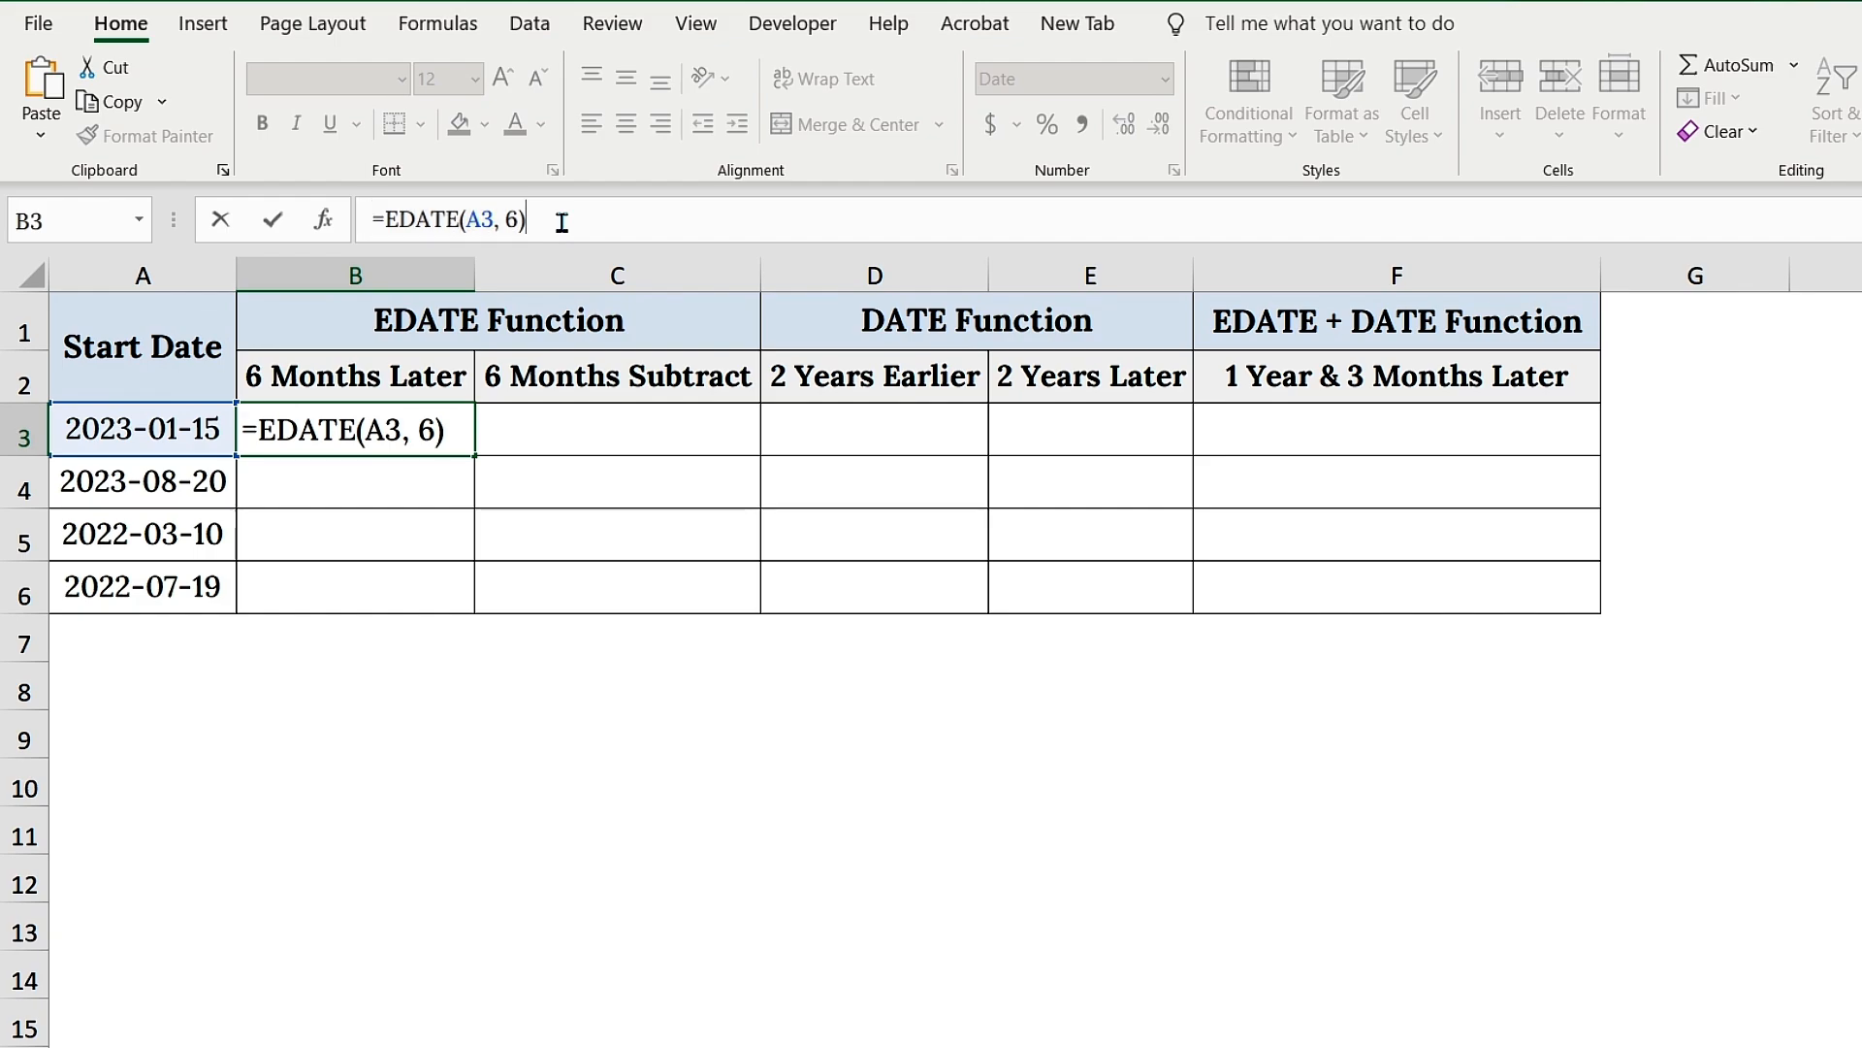
{"action": "key", "text": "Return"}
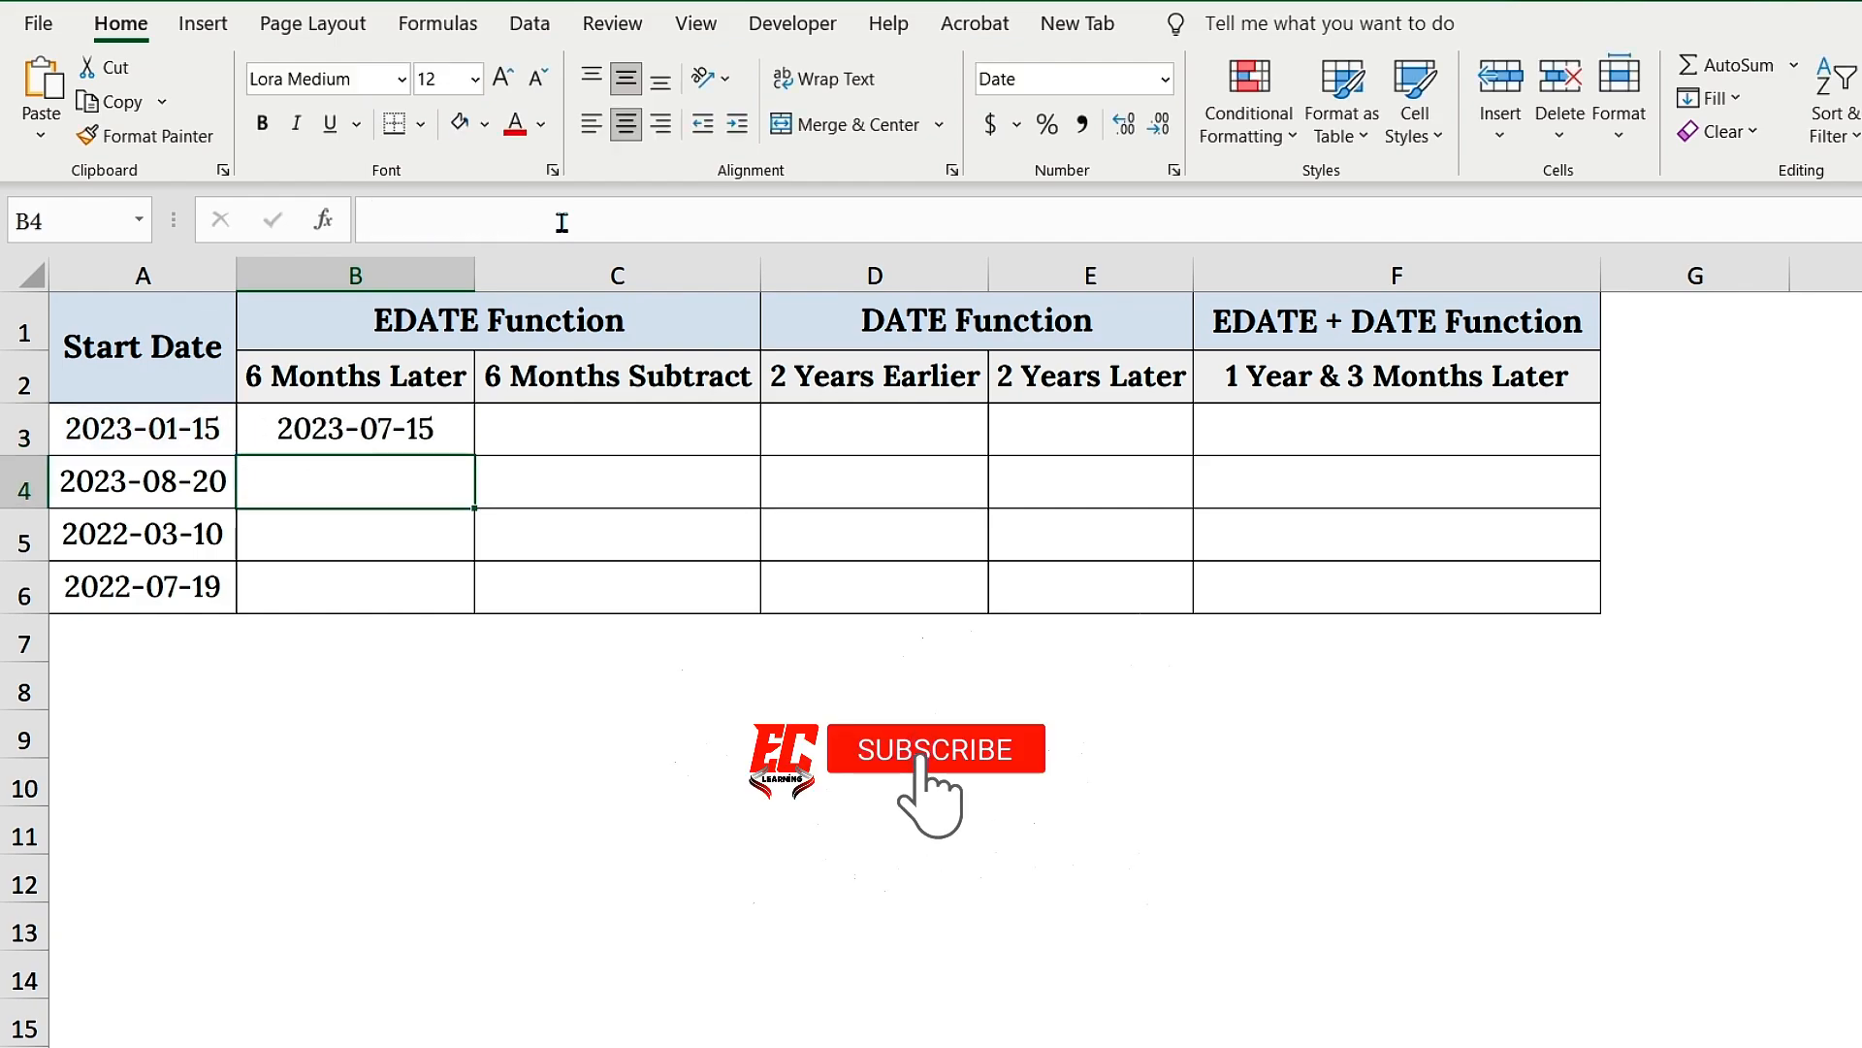
{"action": "left_click", "coordinate": [463, 430]}
{"action": "left_click_drag", "start_coordinate": [473, 455], "coordinate": [478, 604]}
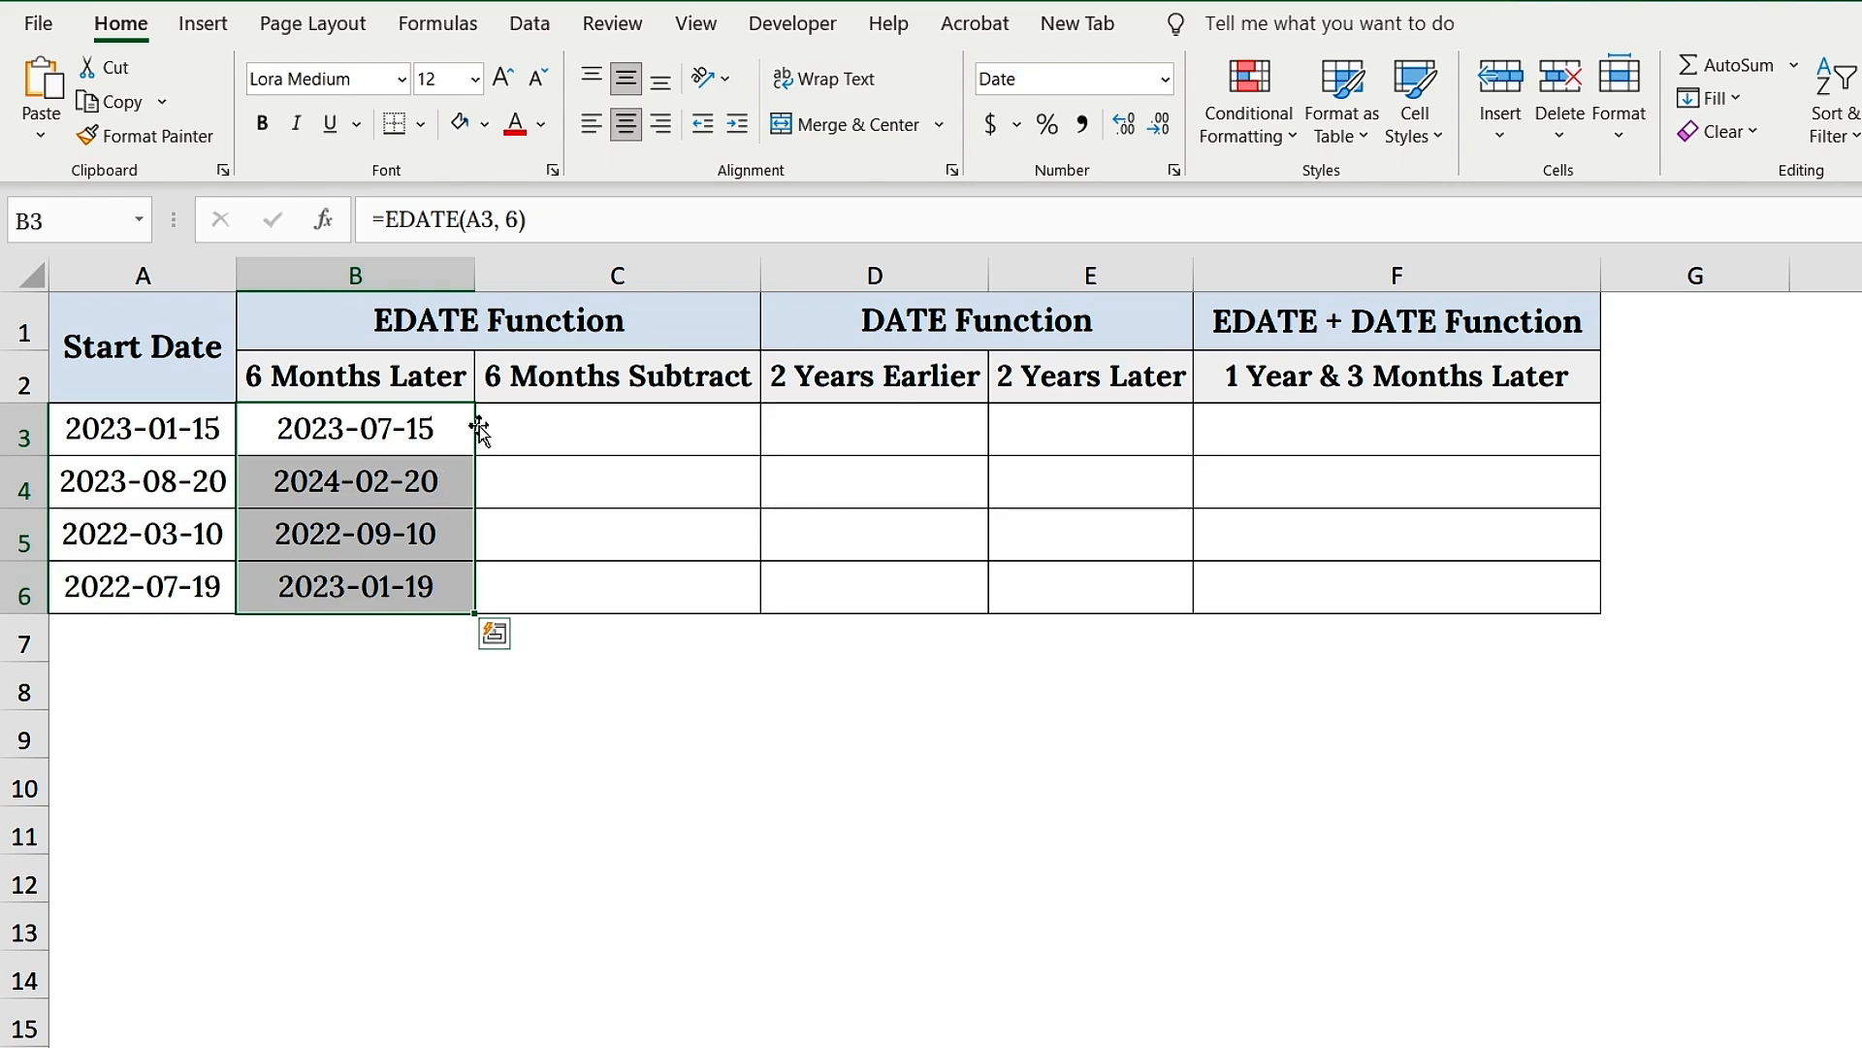
Step: Copy the formula text from B3 into C3 under 6 Months Subtract, keeping the A3 reference
{"action": "left_click", "coordinate": [676, 383]}
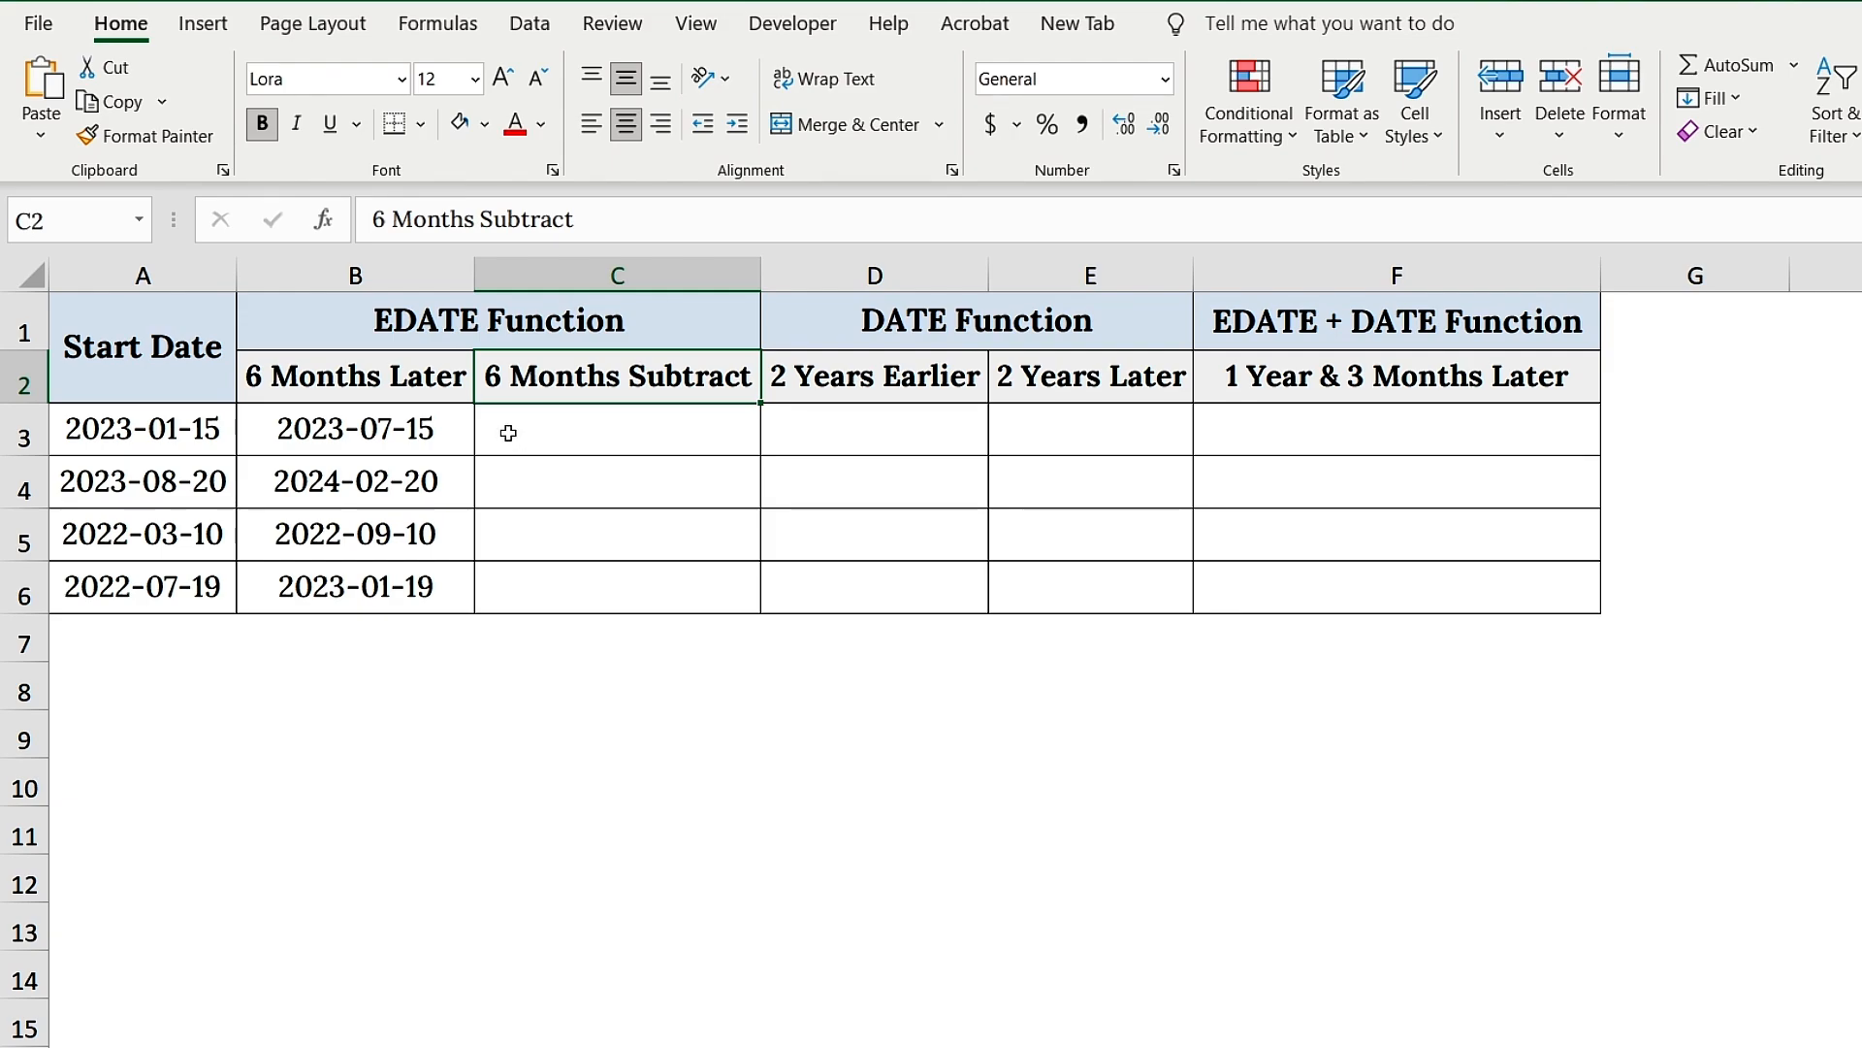
{"action": "left_click", "coordinate": [434, 427]}
{"action": "left_click_drag", "start_coordinate": [531, 221], "coordinate": [374, 224]}
{"action": "key", "text": "ctrl+c"}
{"action": "key", "text": "Escape"}
{"action": "left_click", "coordinate": [623, 423]}
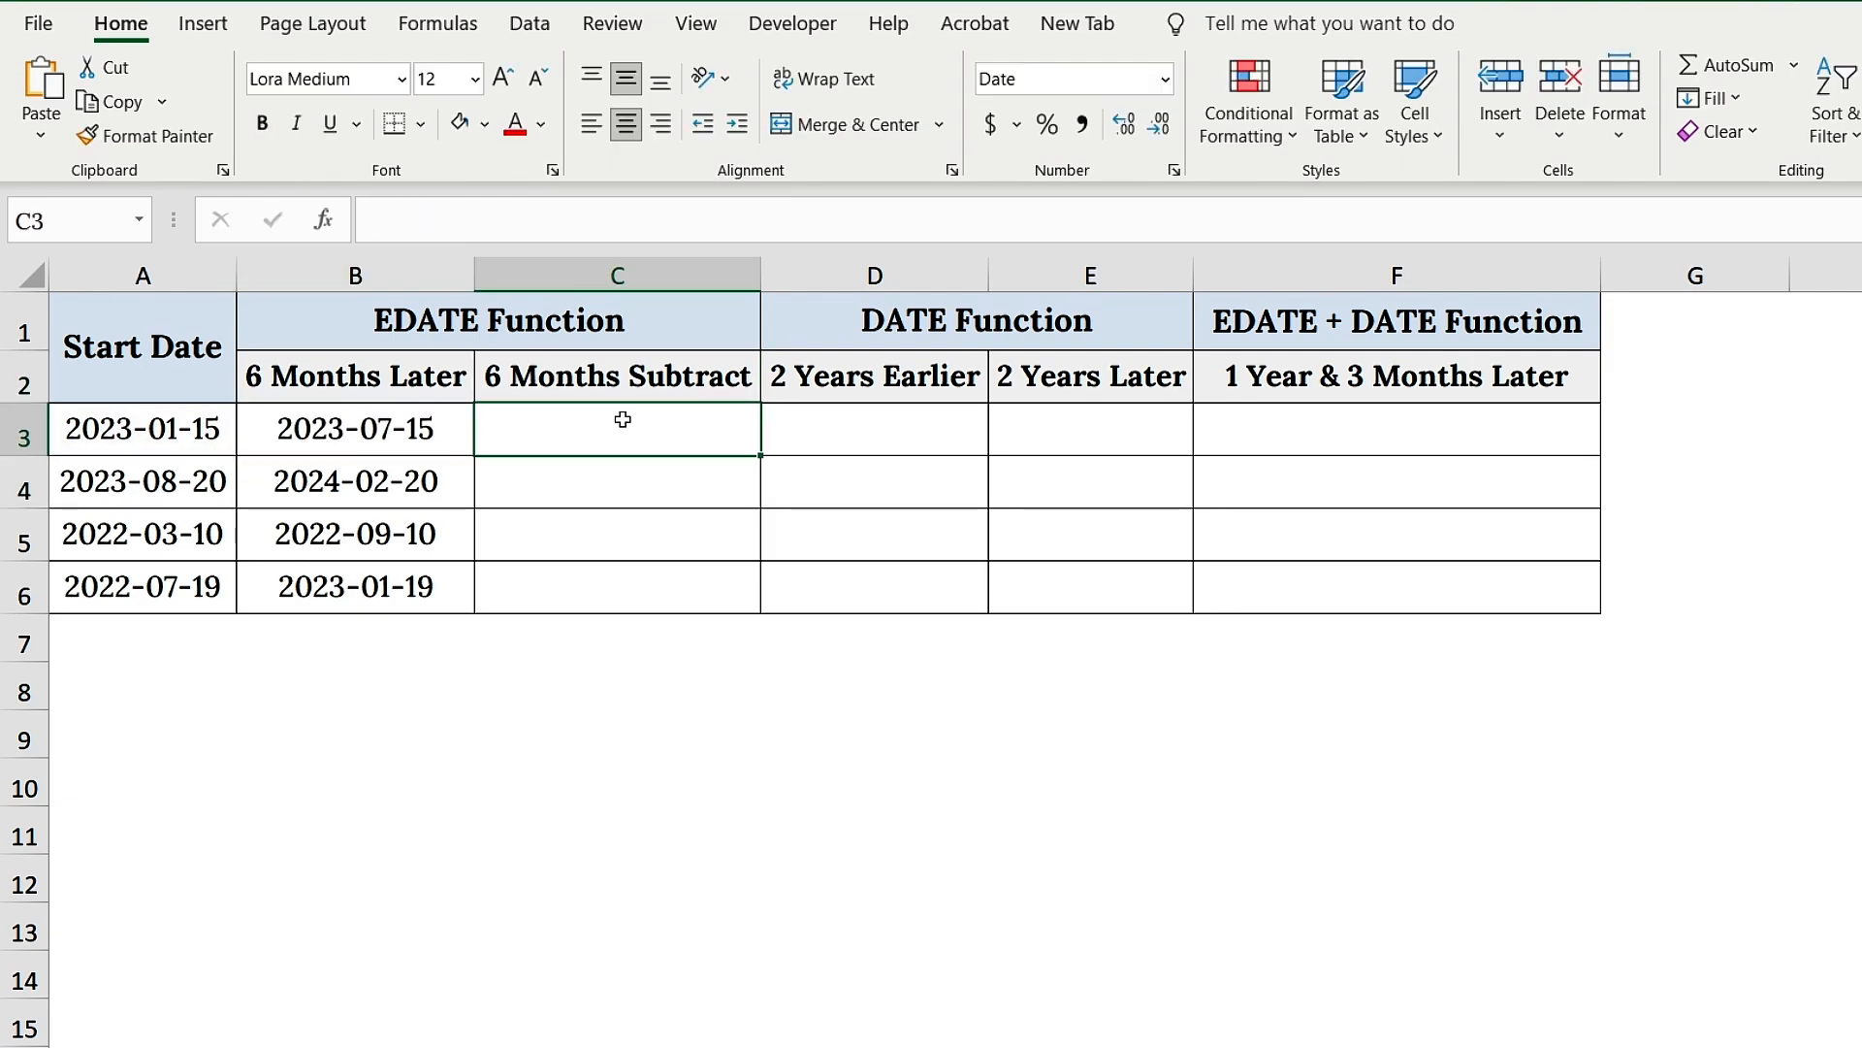
{"action": "left_click", "coordinate": [523, 219]}
{"action": "key", "text": "ctrl+v"}
Step: Change the months argument in C3's EDATE formula to -6 and fill the formula down to C6
{"action": "left_click", "coordinate": [505, 219]}
{"action": "type", "text": "-"}
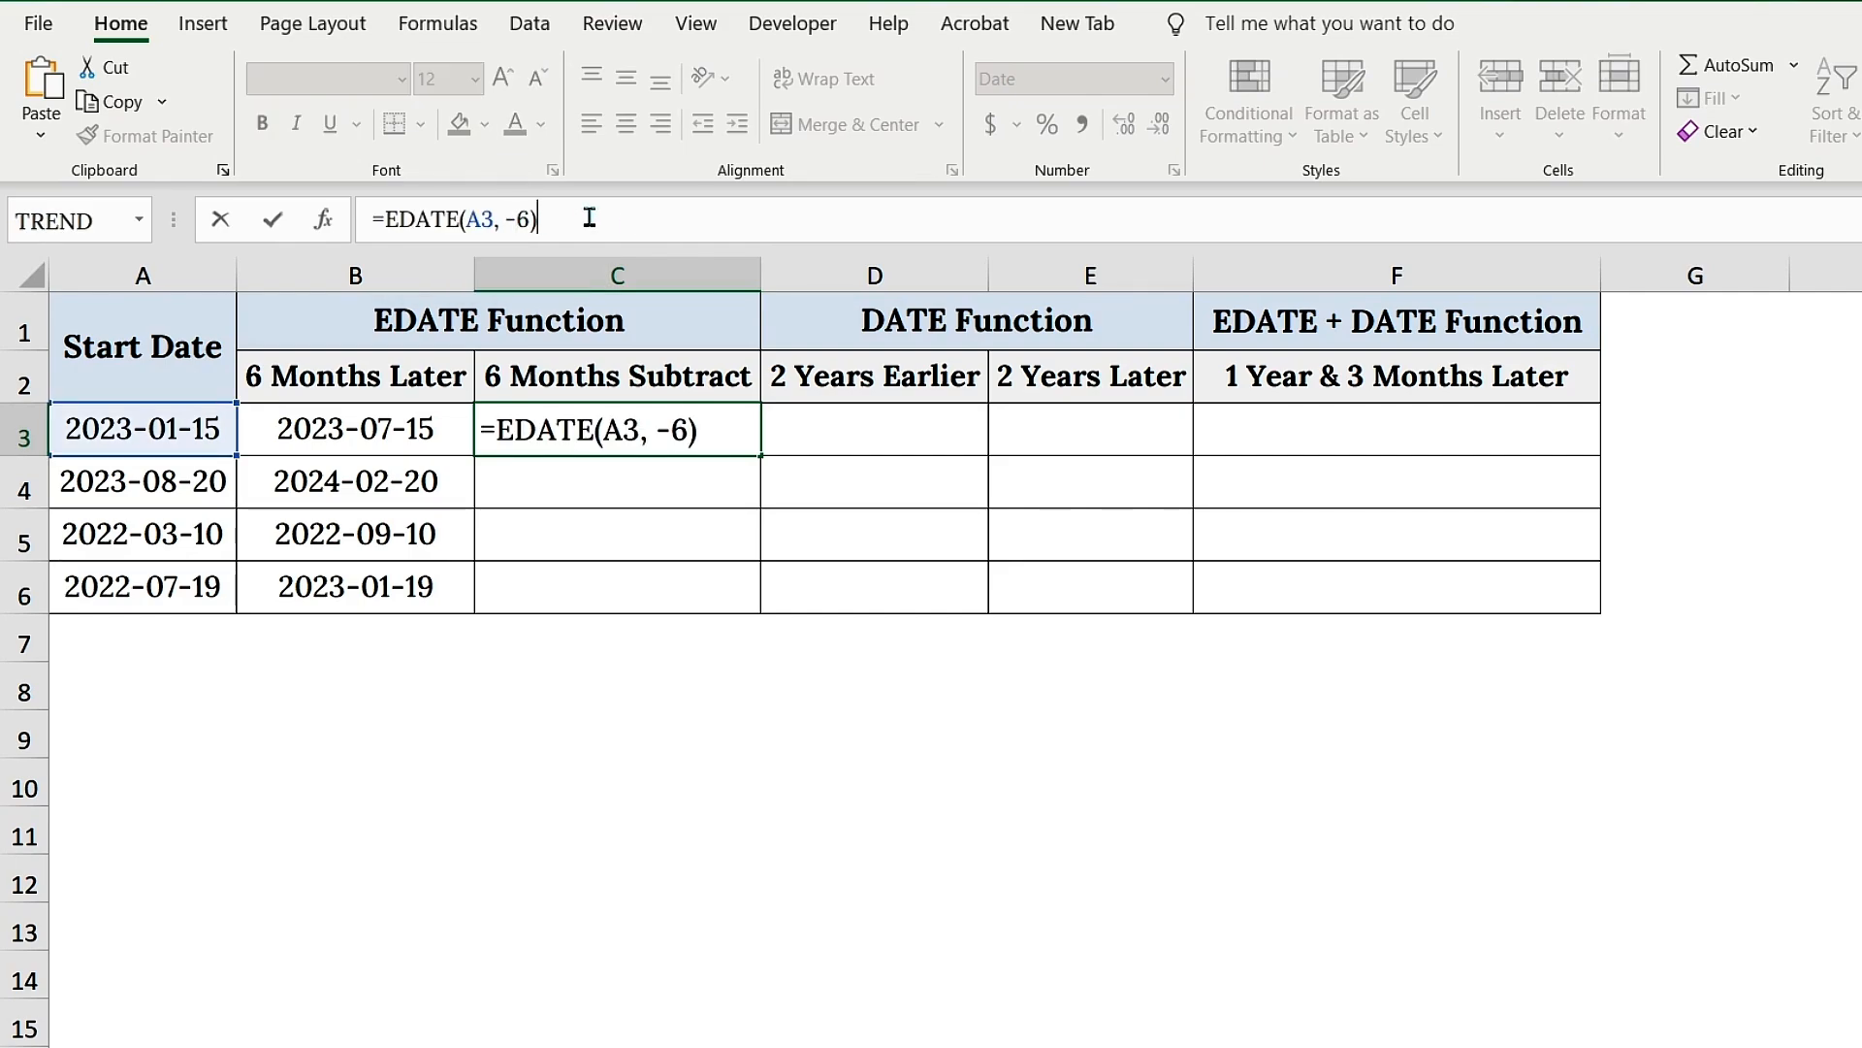
{"action": "triple_click", "coordinate": [582, 221]}
{"action": "key", "text": "Return"}
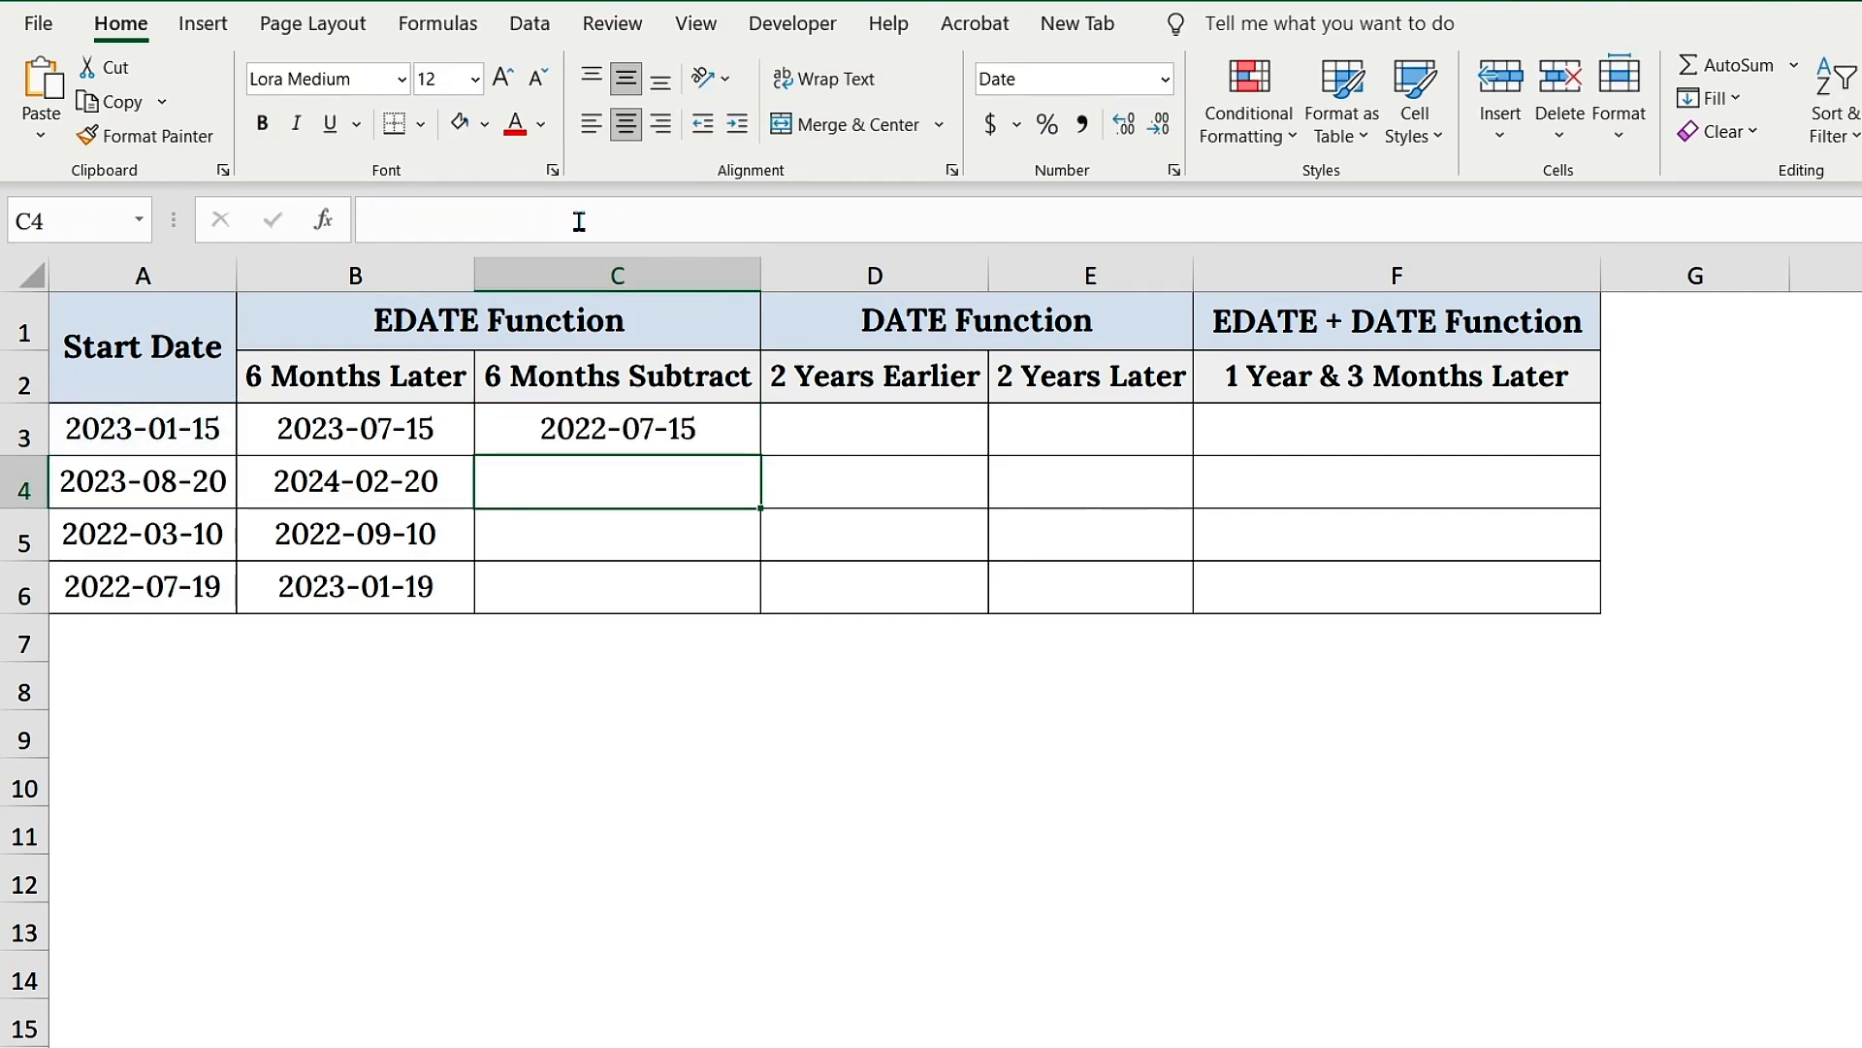
{"action": "left_click", "coordinate": [707, 424]}
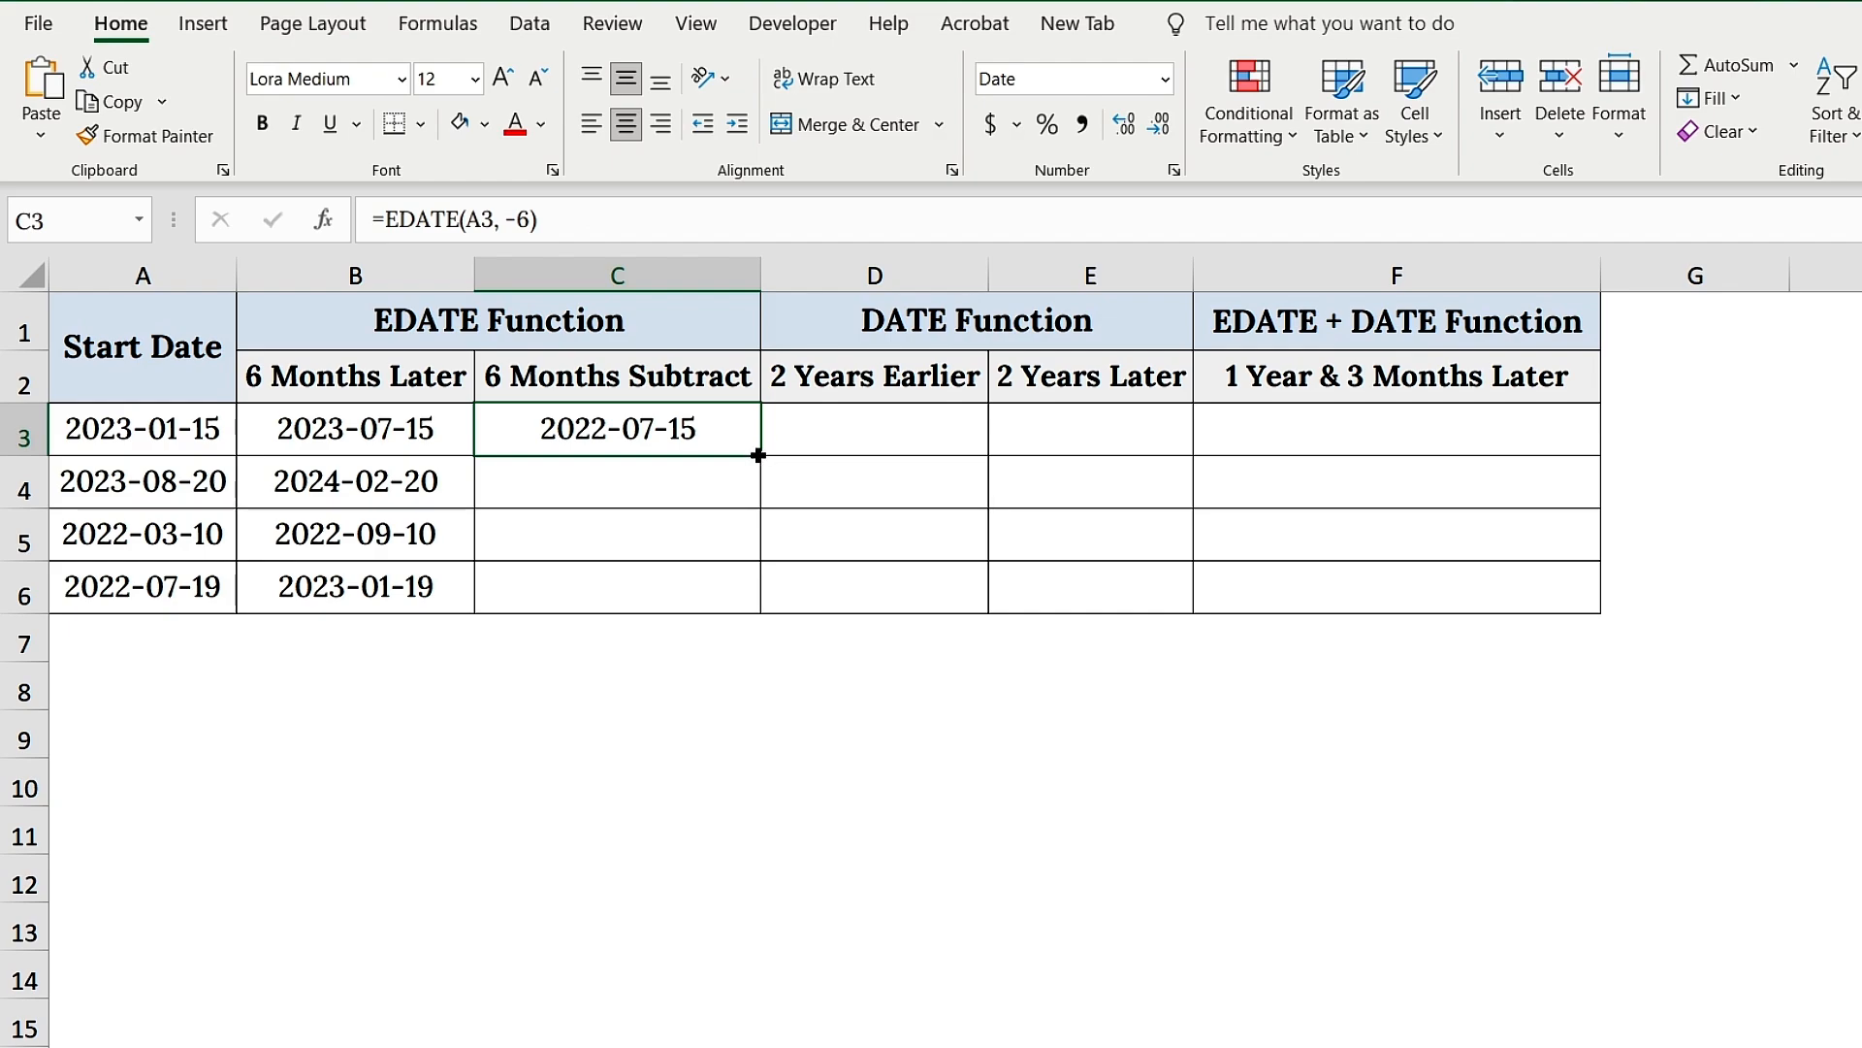
{"action": "double_click", "coordinate": [759, 455]}
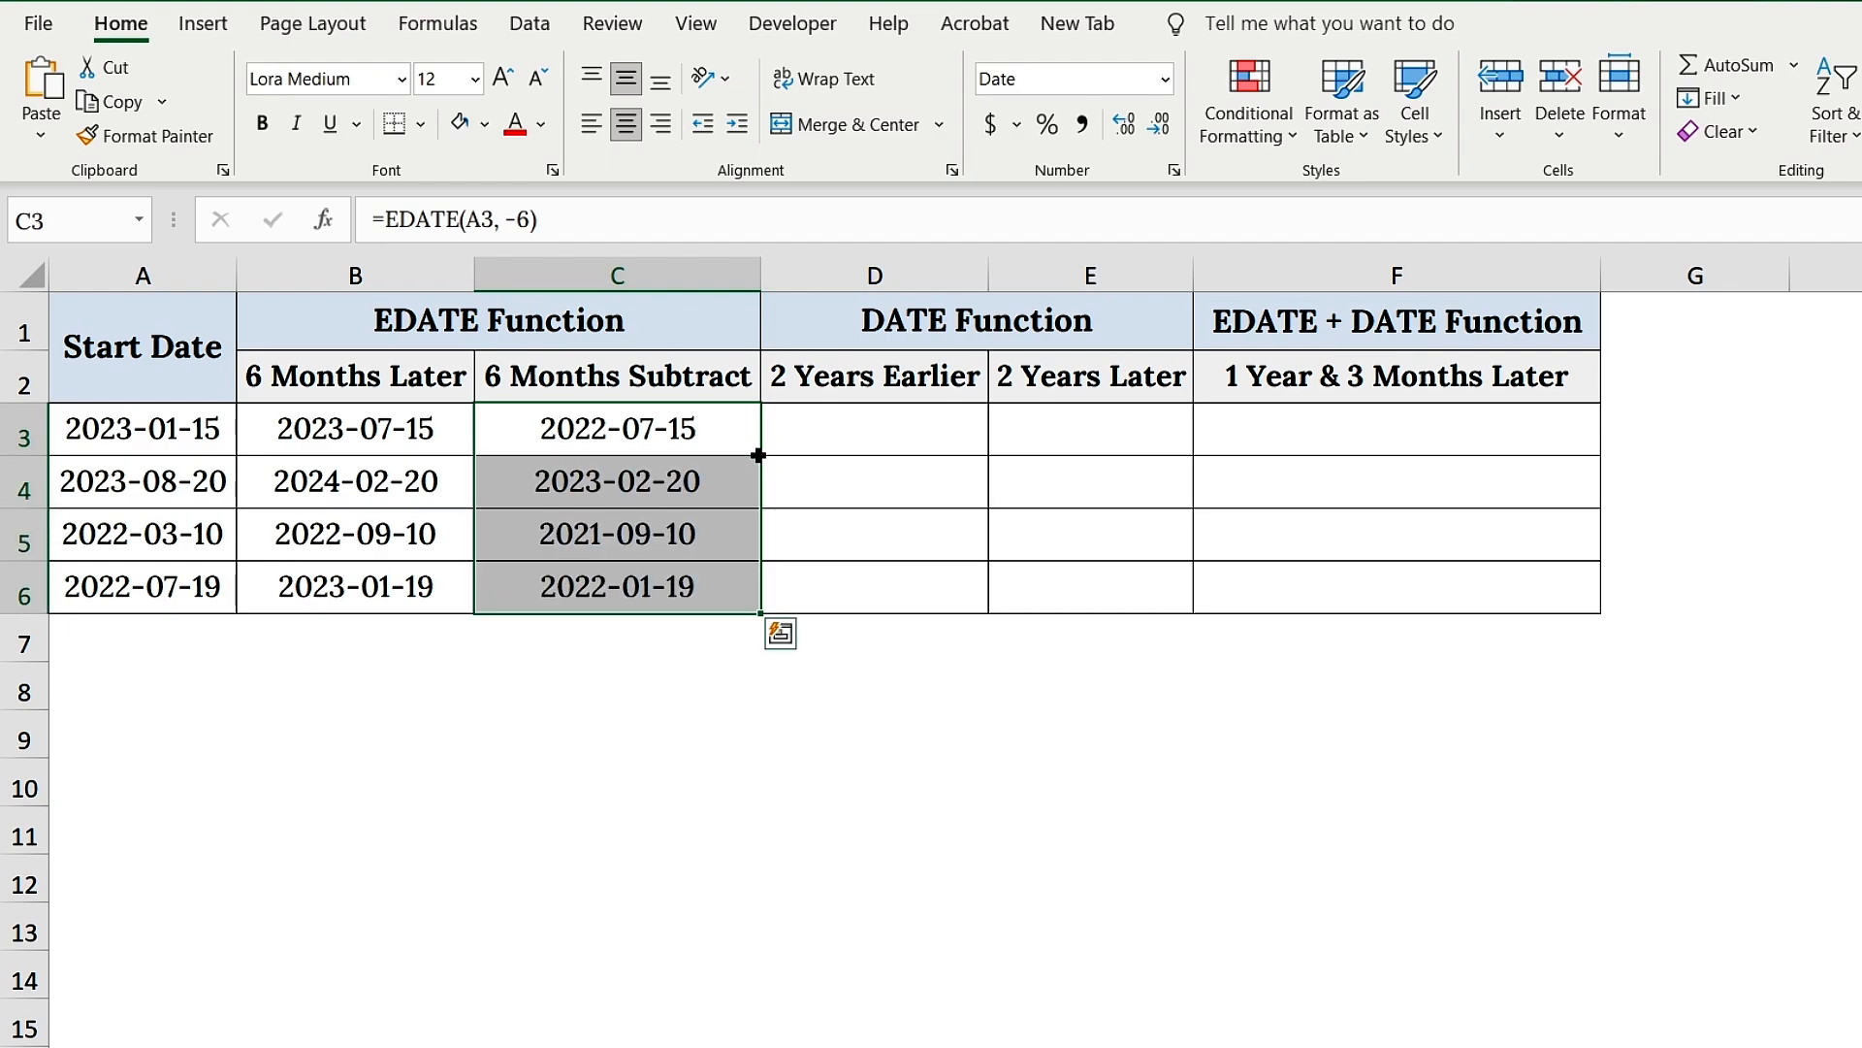
{"action": "left_click", "coordinate": [737, 412]}
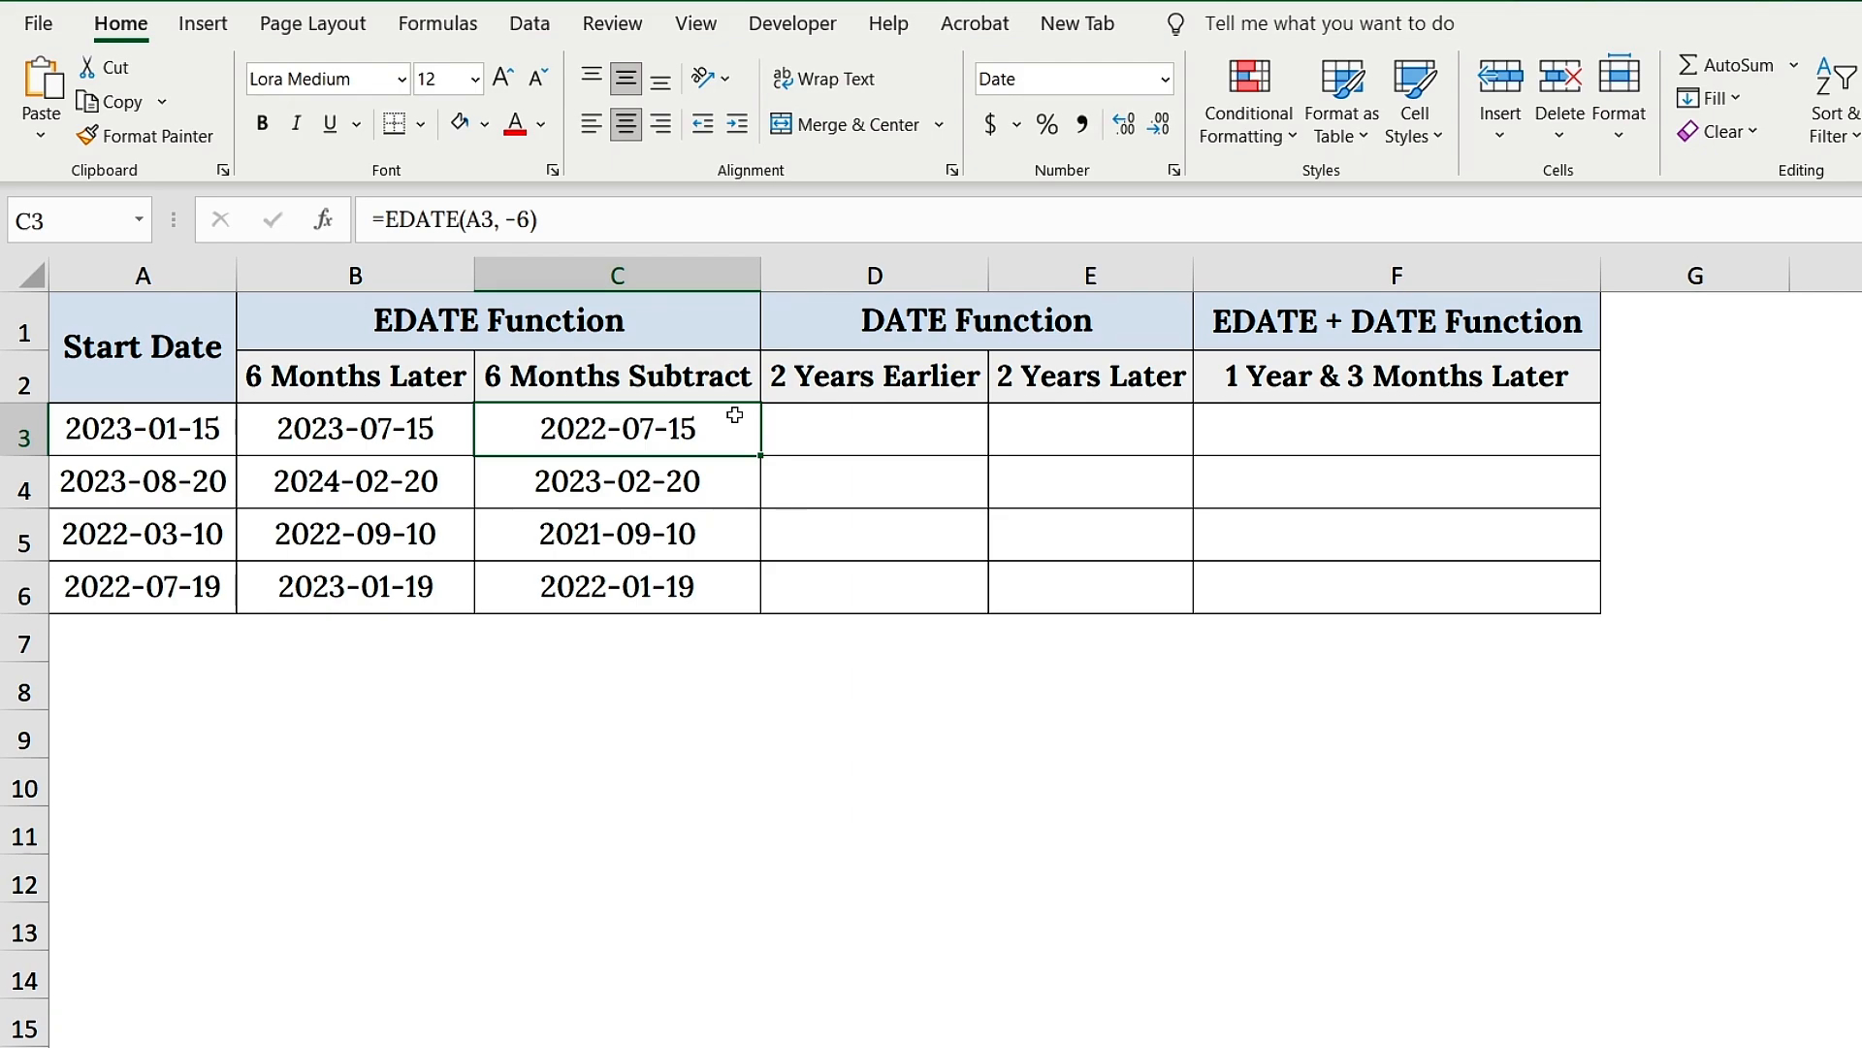
Step: Write the formula =DATE(YEAR(A3)-2, MONTH(A3), DAY(A3)) in D3 under 2 Years Earlier
{"action": "left_click", "coordinate": [831, 381]}
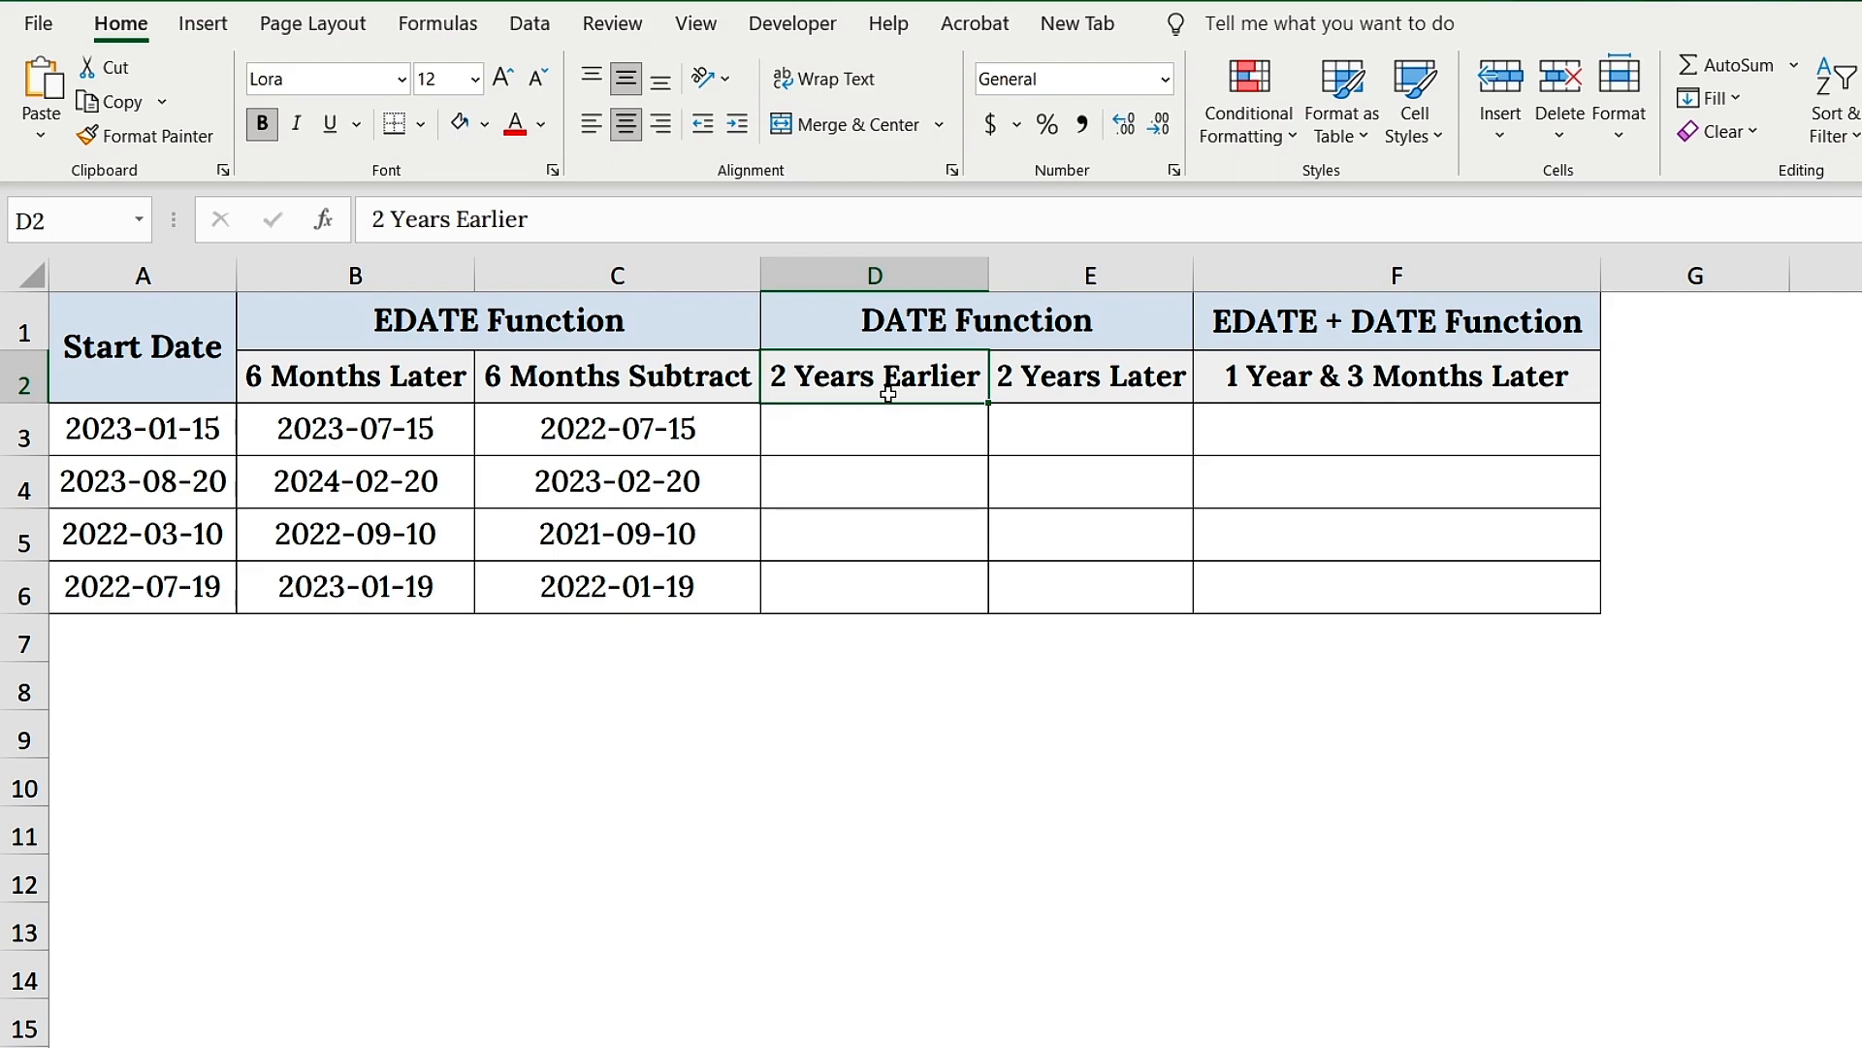
{"action": "left_click", "coordinate": [864, 428]}
{"action": "left_click", "coordinate": [458, 222]}
{"action": "type", "text": "="}
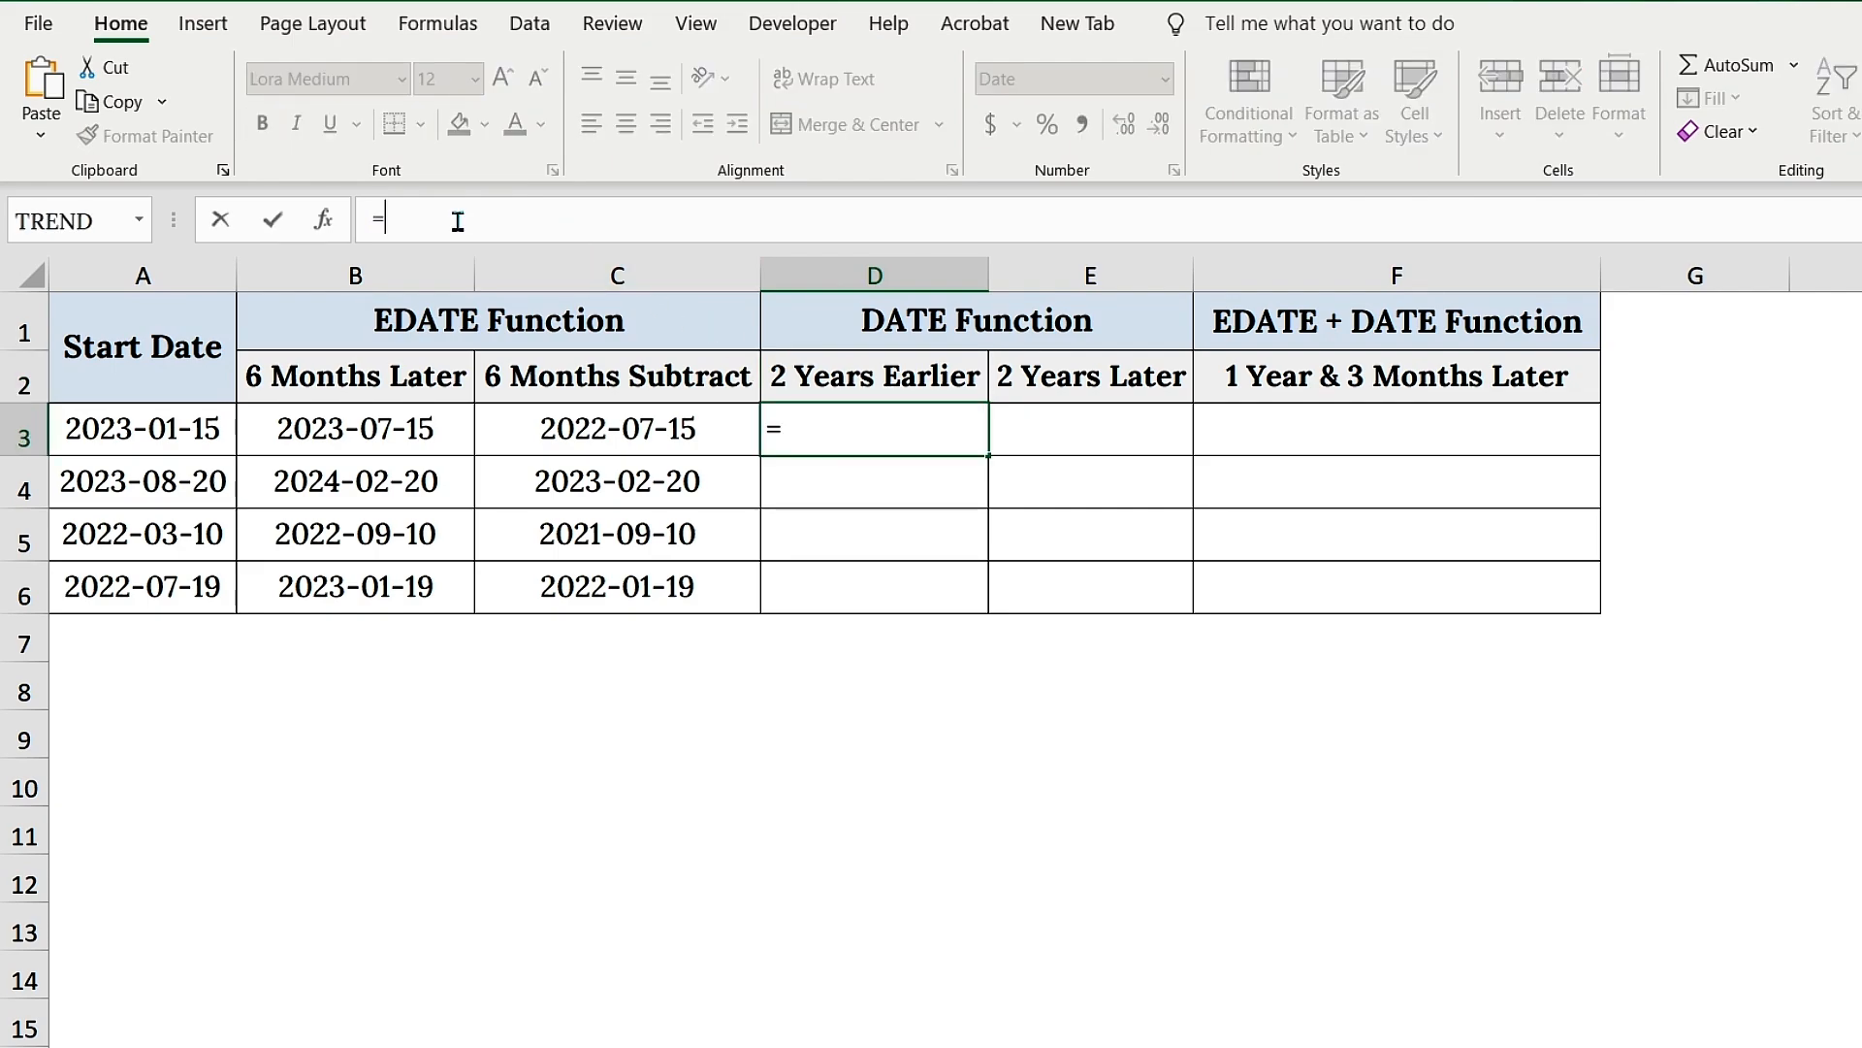
{"action": "type", "text": "DATE(YEAR("}
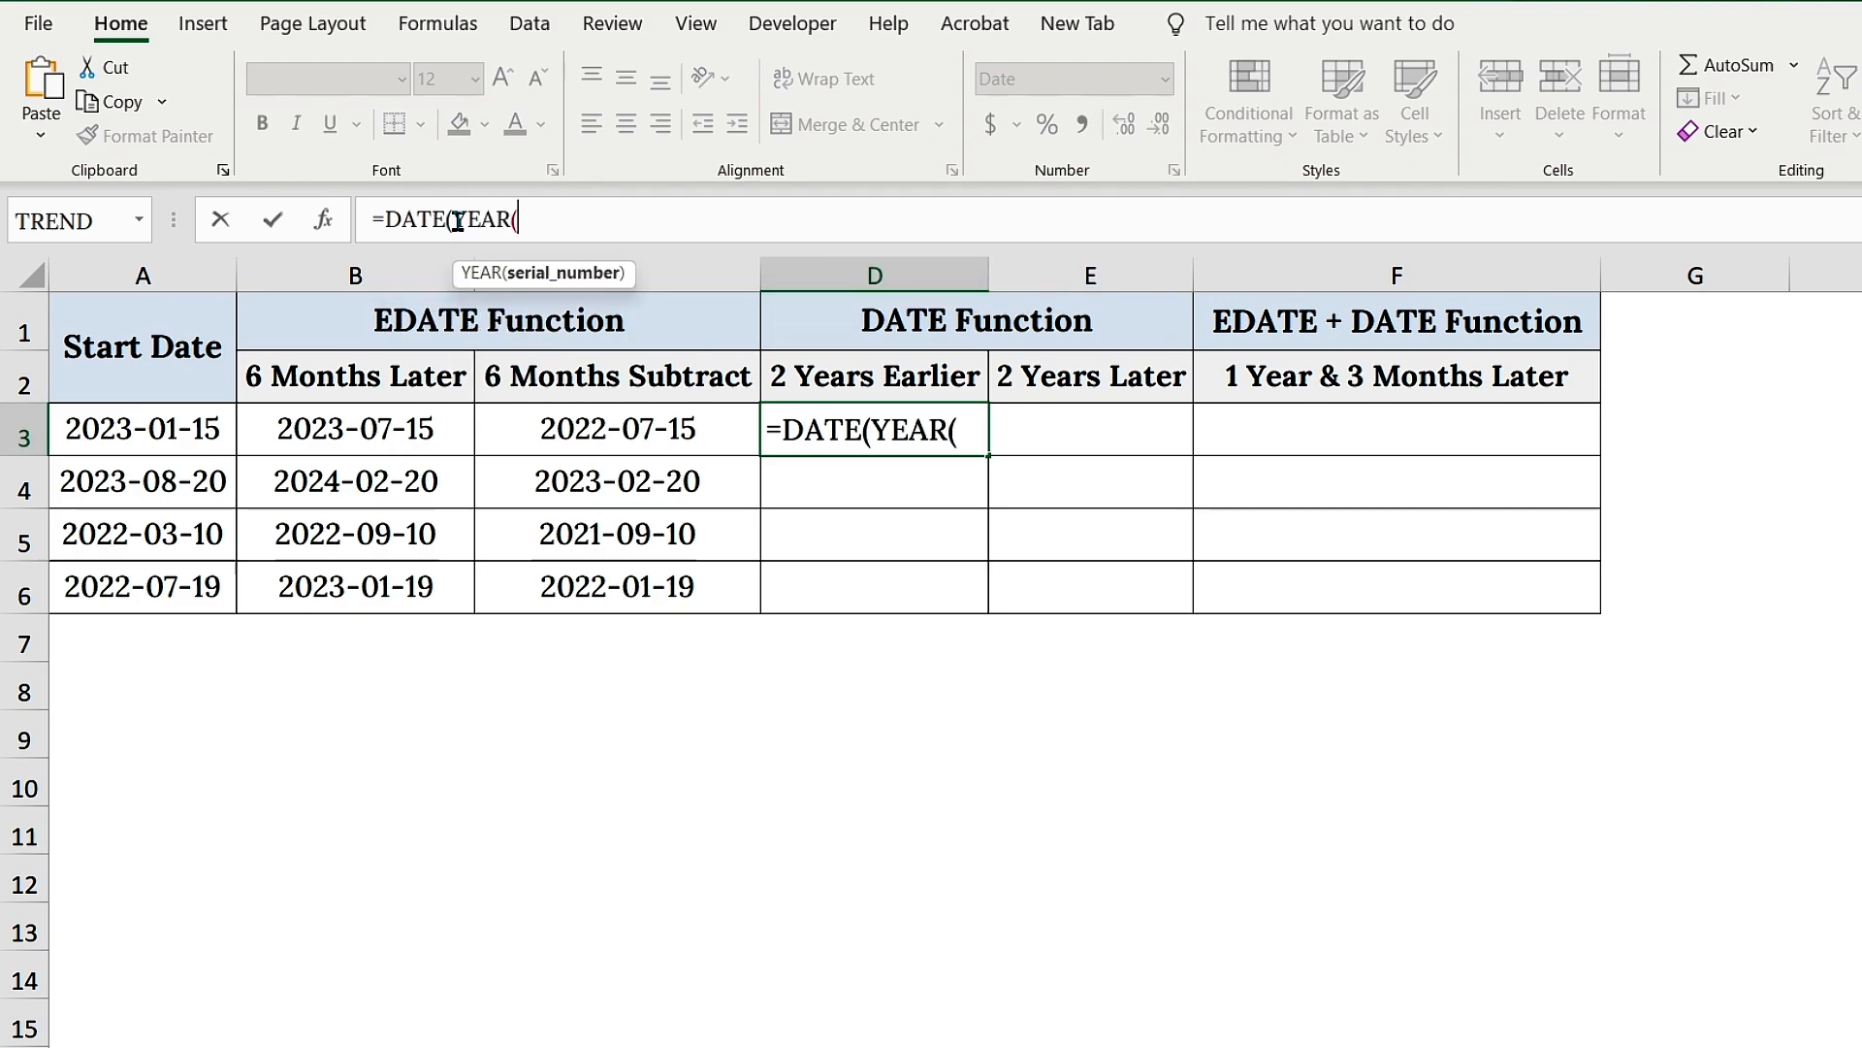
{"action": "left_click", "coordinate": [191, 425]}
{"action": "type", "text": ")-"}
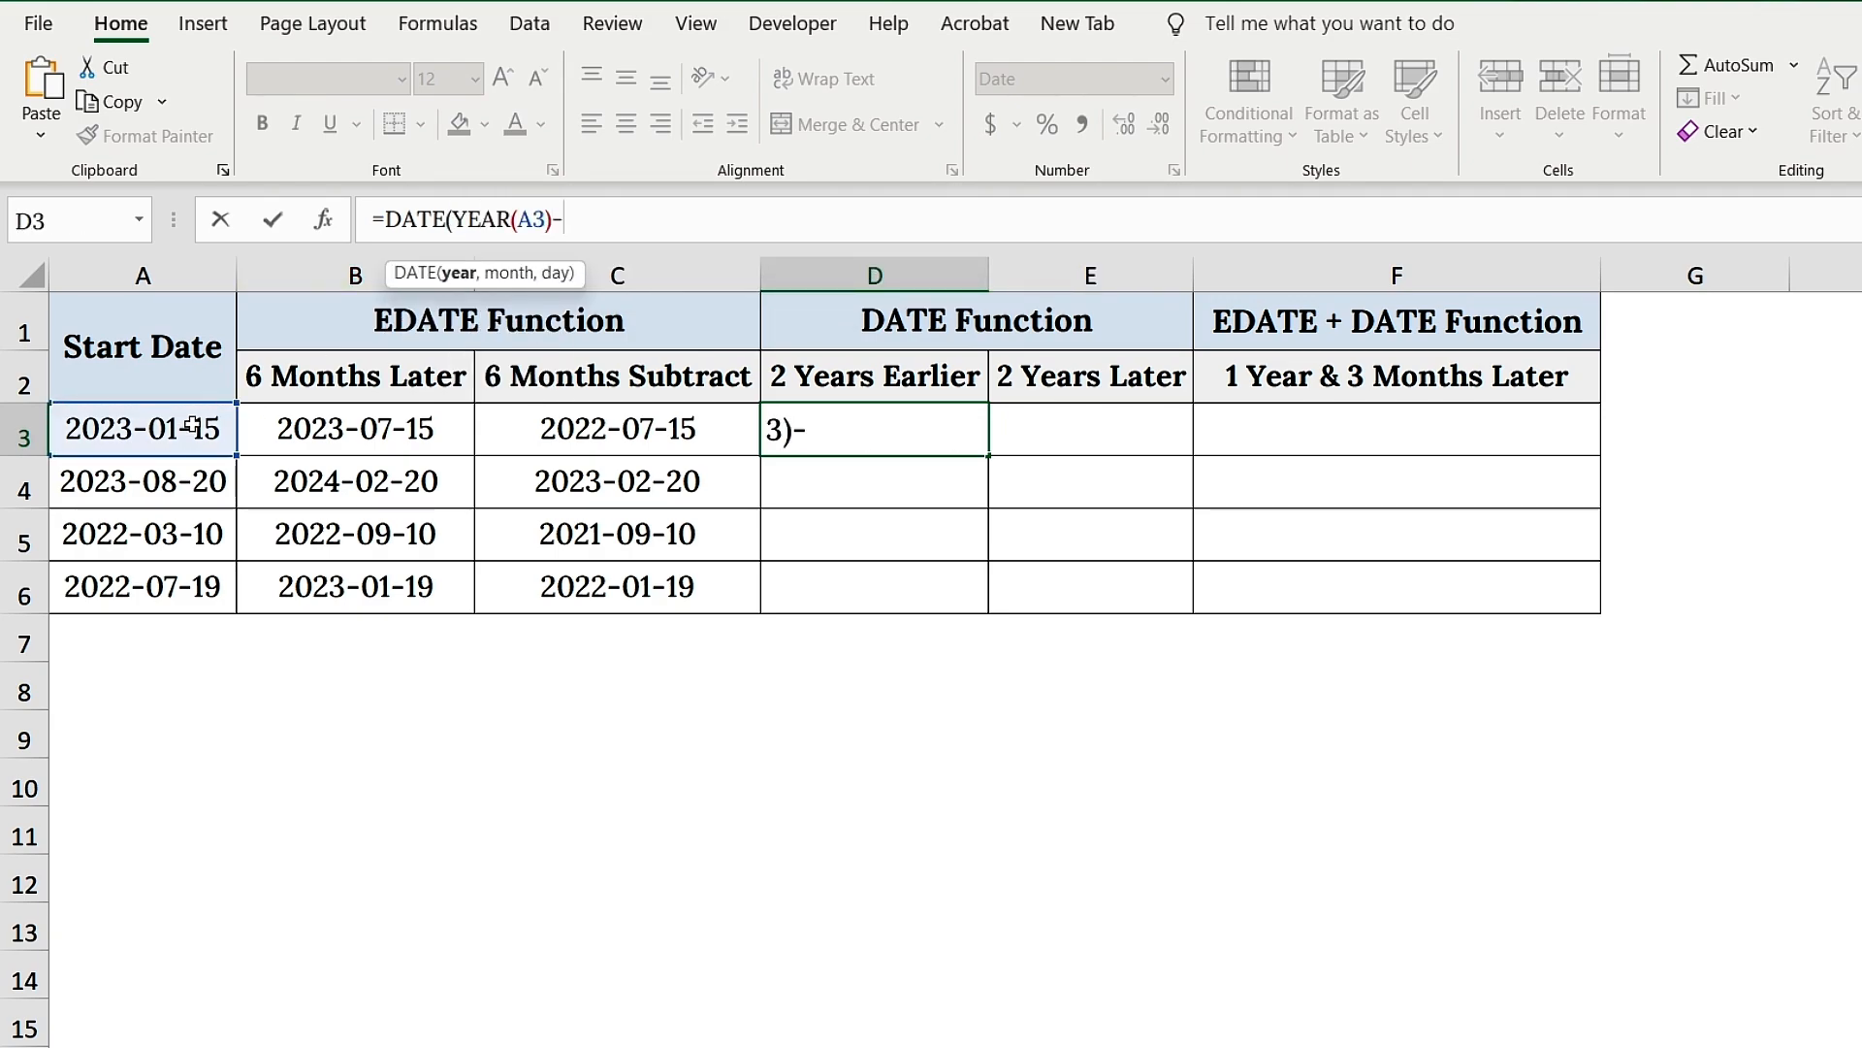
{"action": "type", "text": "2, MONTH("}
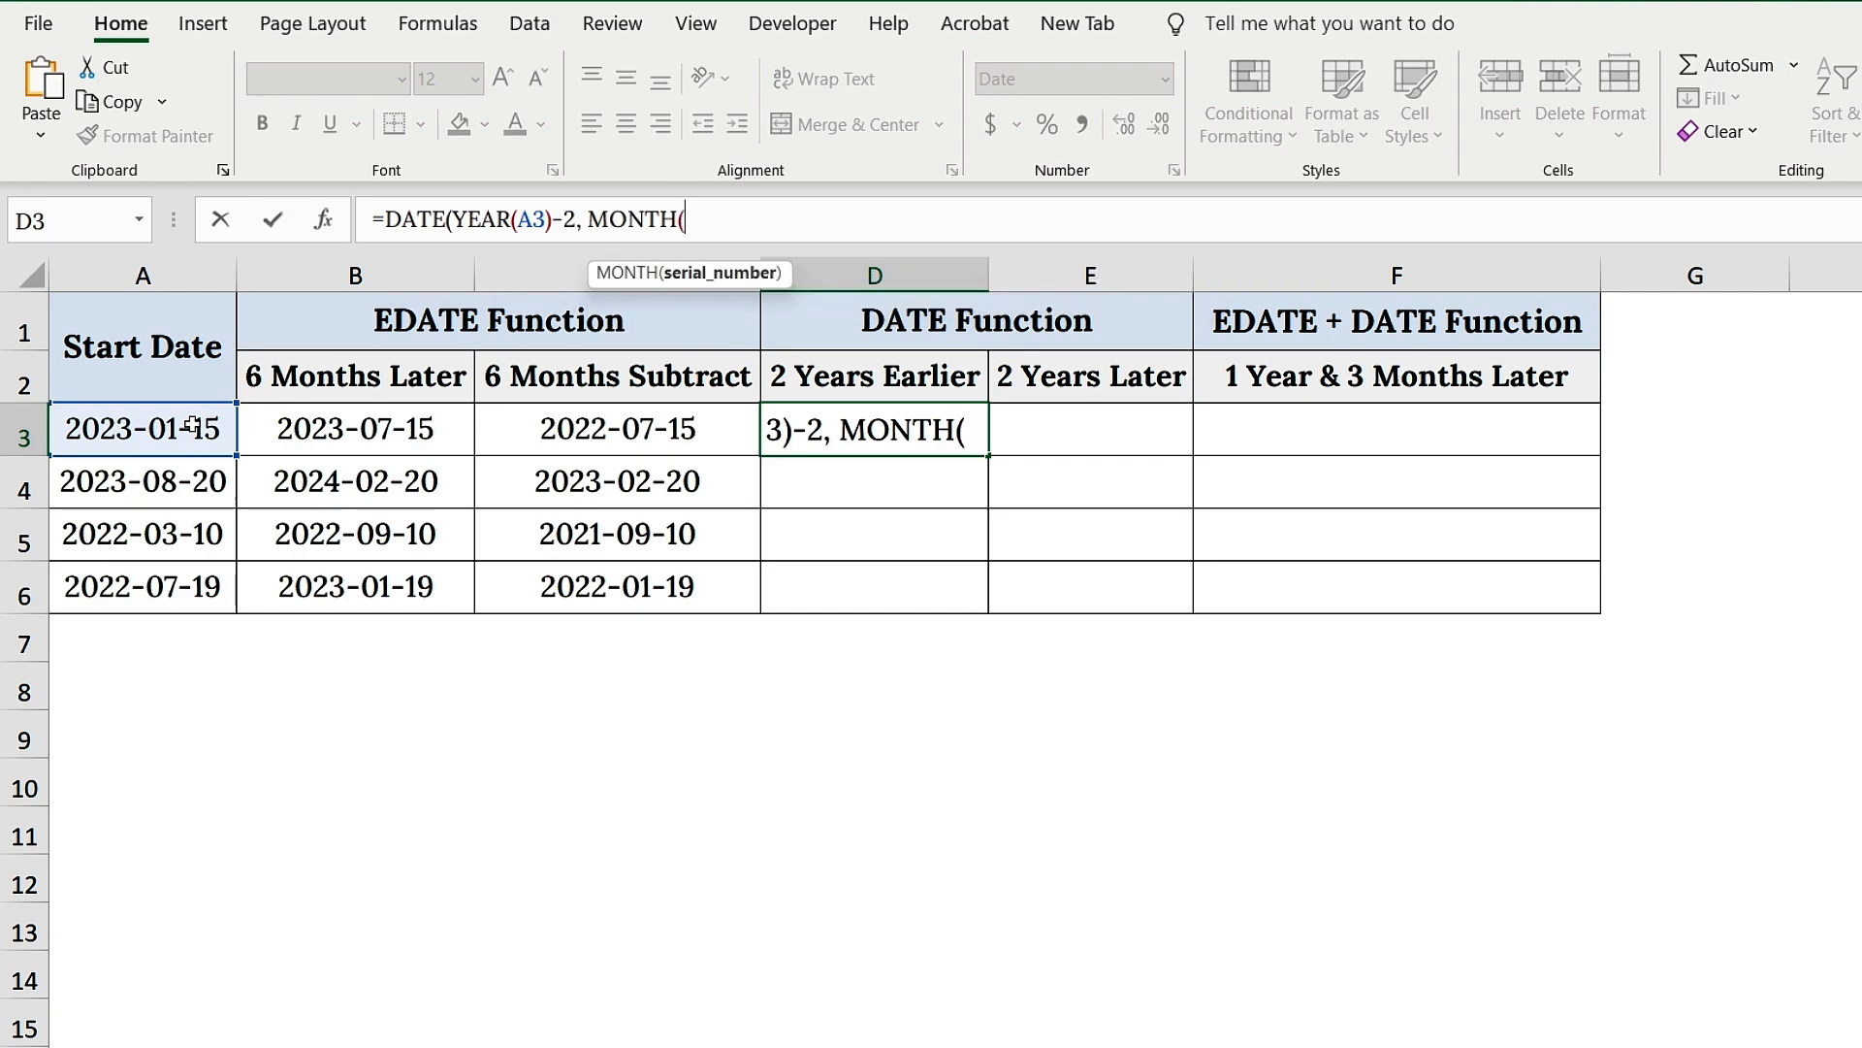
{"action": "left_click", "coordinate": [197, 424]}
{"action": "type", "text": "), DAY("}
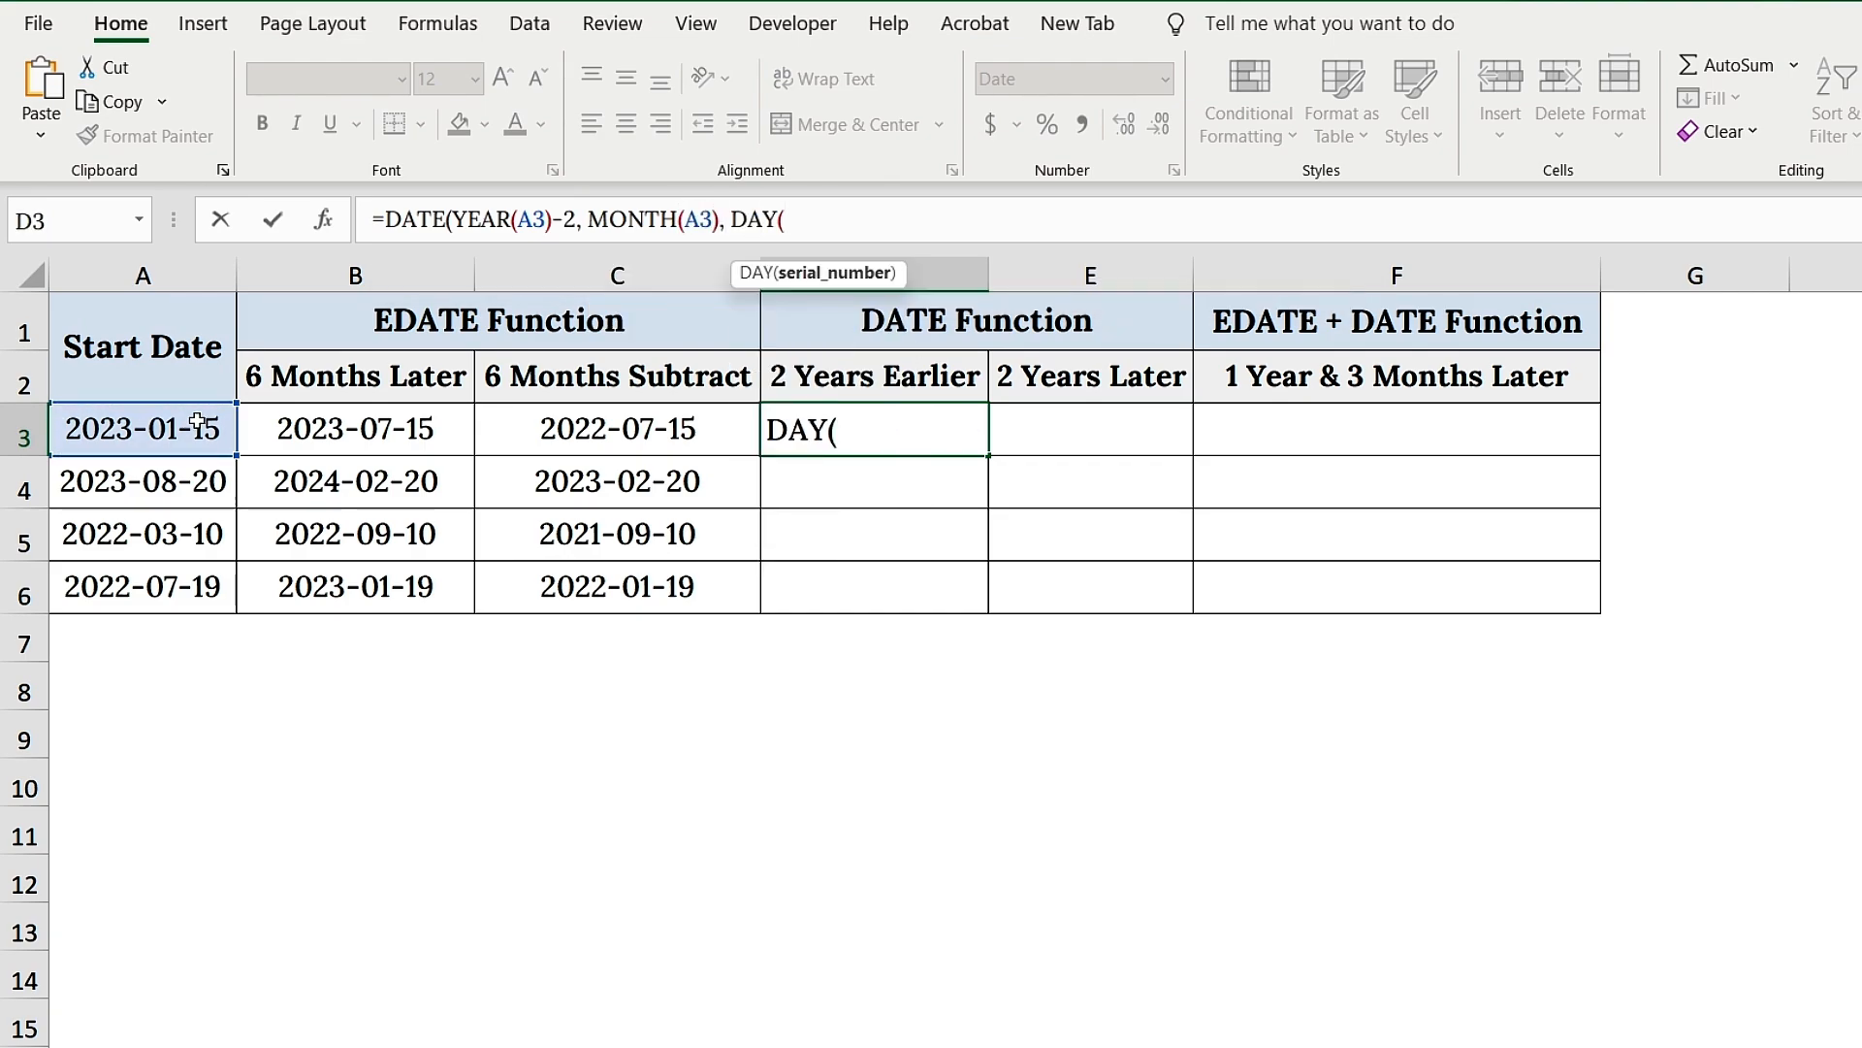
{"action": "left_click", "coordinate": [180, 421]}
{"action": "type", "text": ")"}
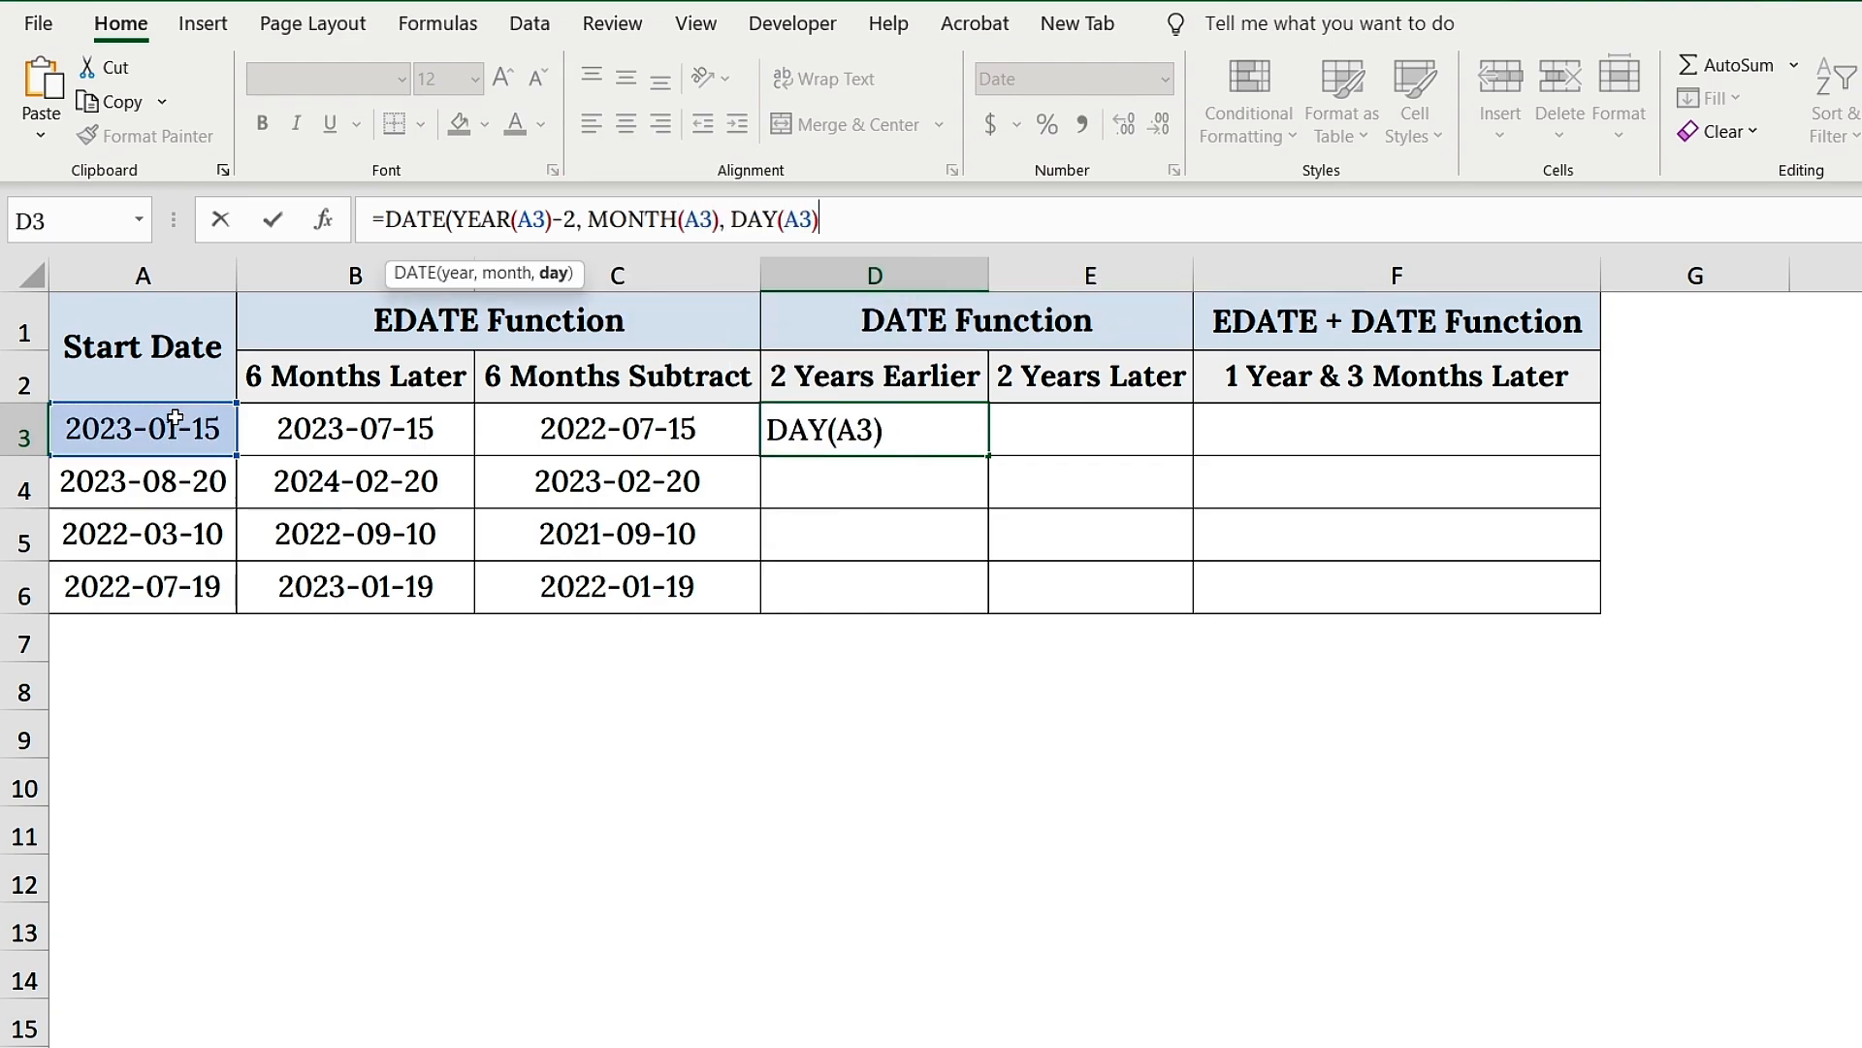
{"action": "type", "text": ")"}
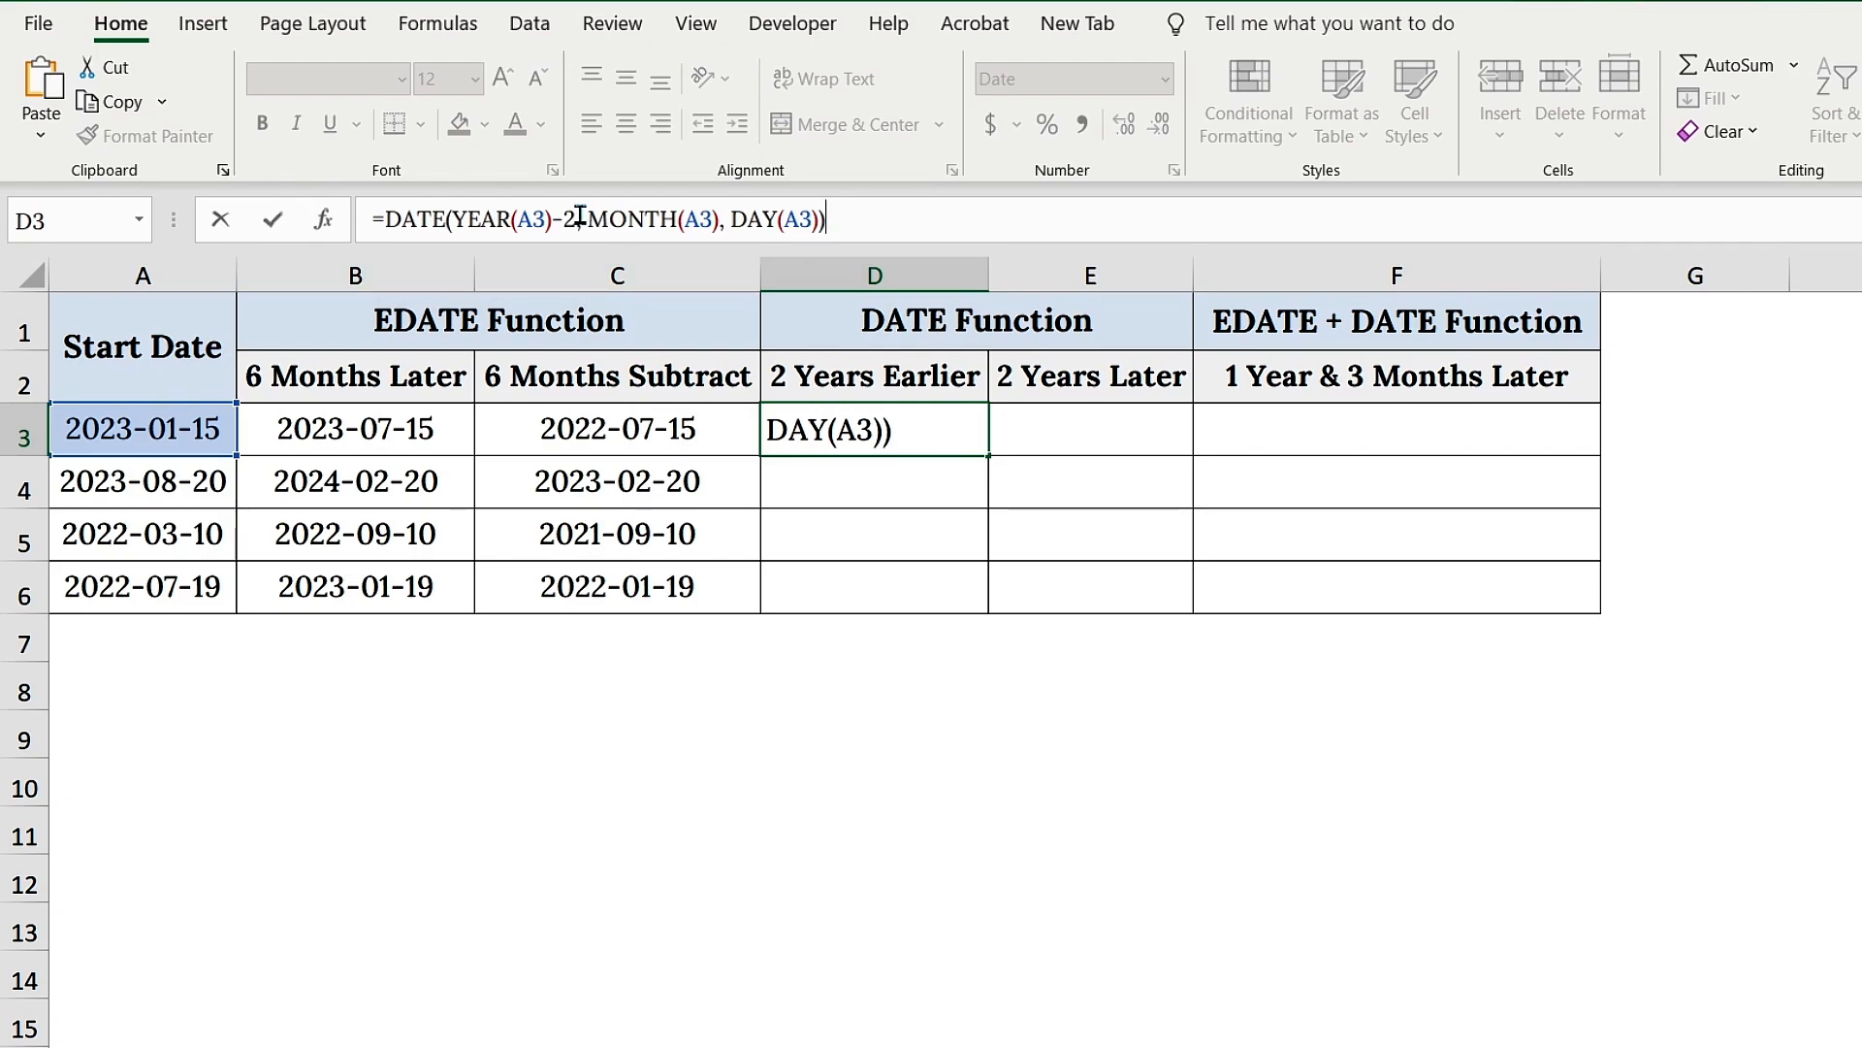
Step: Review the year, month and day arguments in D3, commit the formula and fill it down to D6
{"action": "left_click_drag", "start_coordinate": [581, 219], "coordinate": [452, 219]}
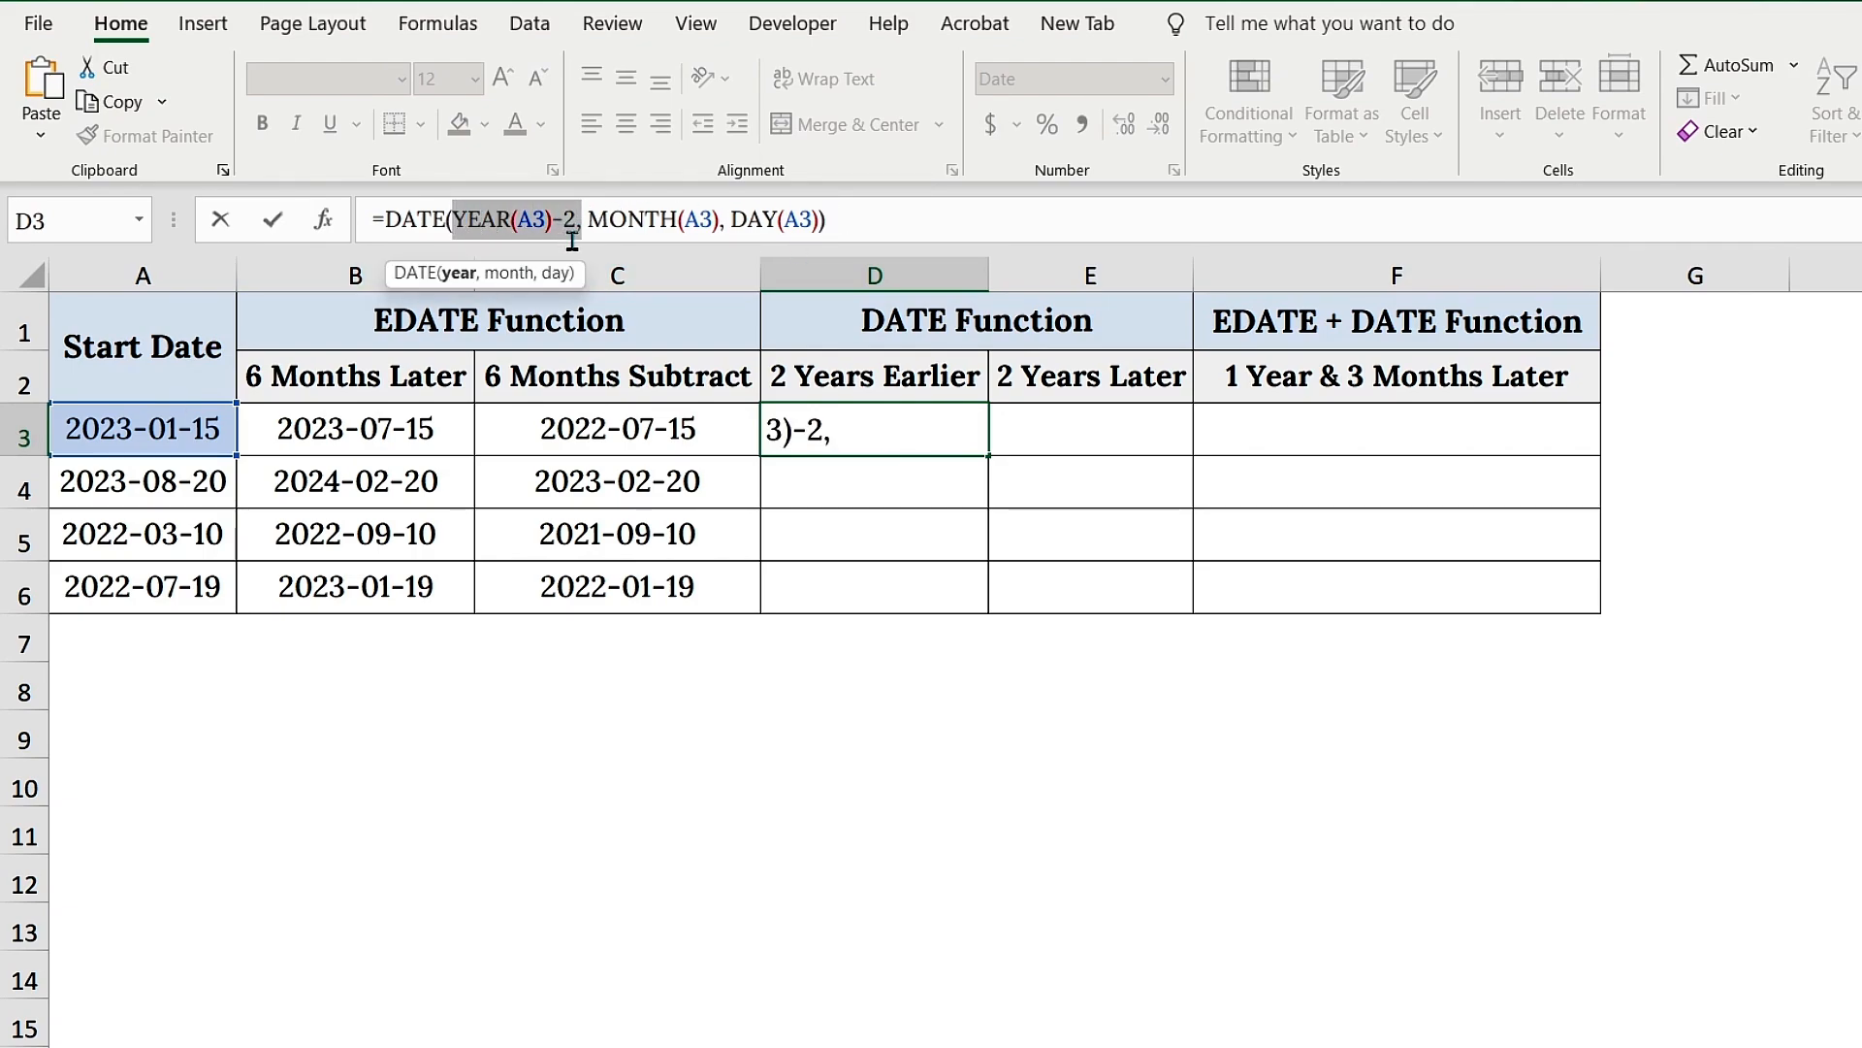
{"action": "left_click_drag", "start_coordinate": [589, 219], "coordinate": [732, 219]}
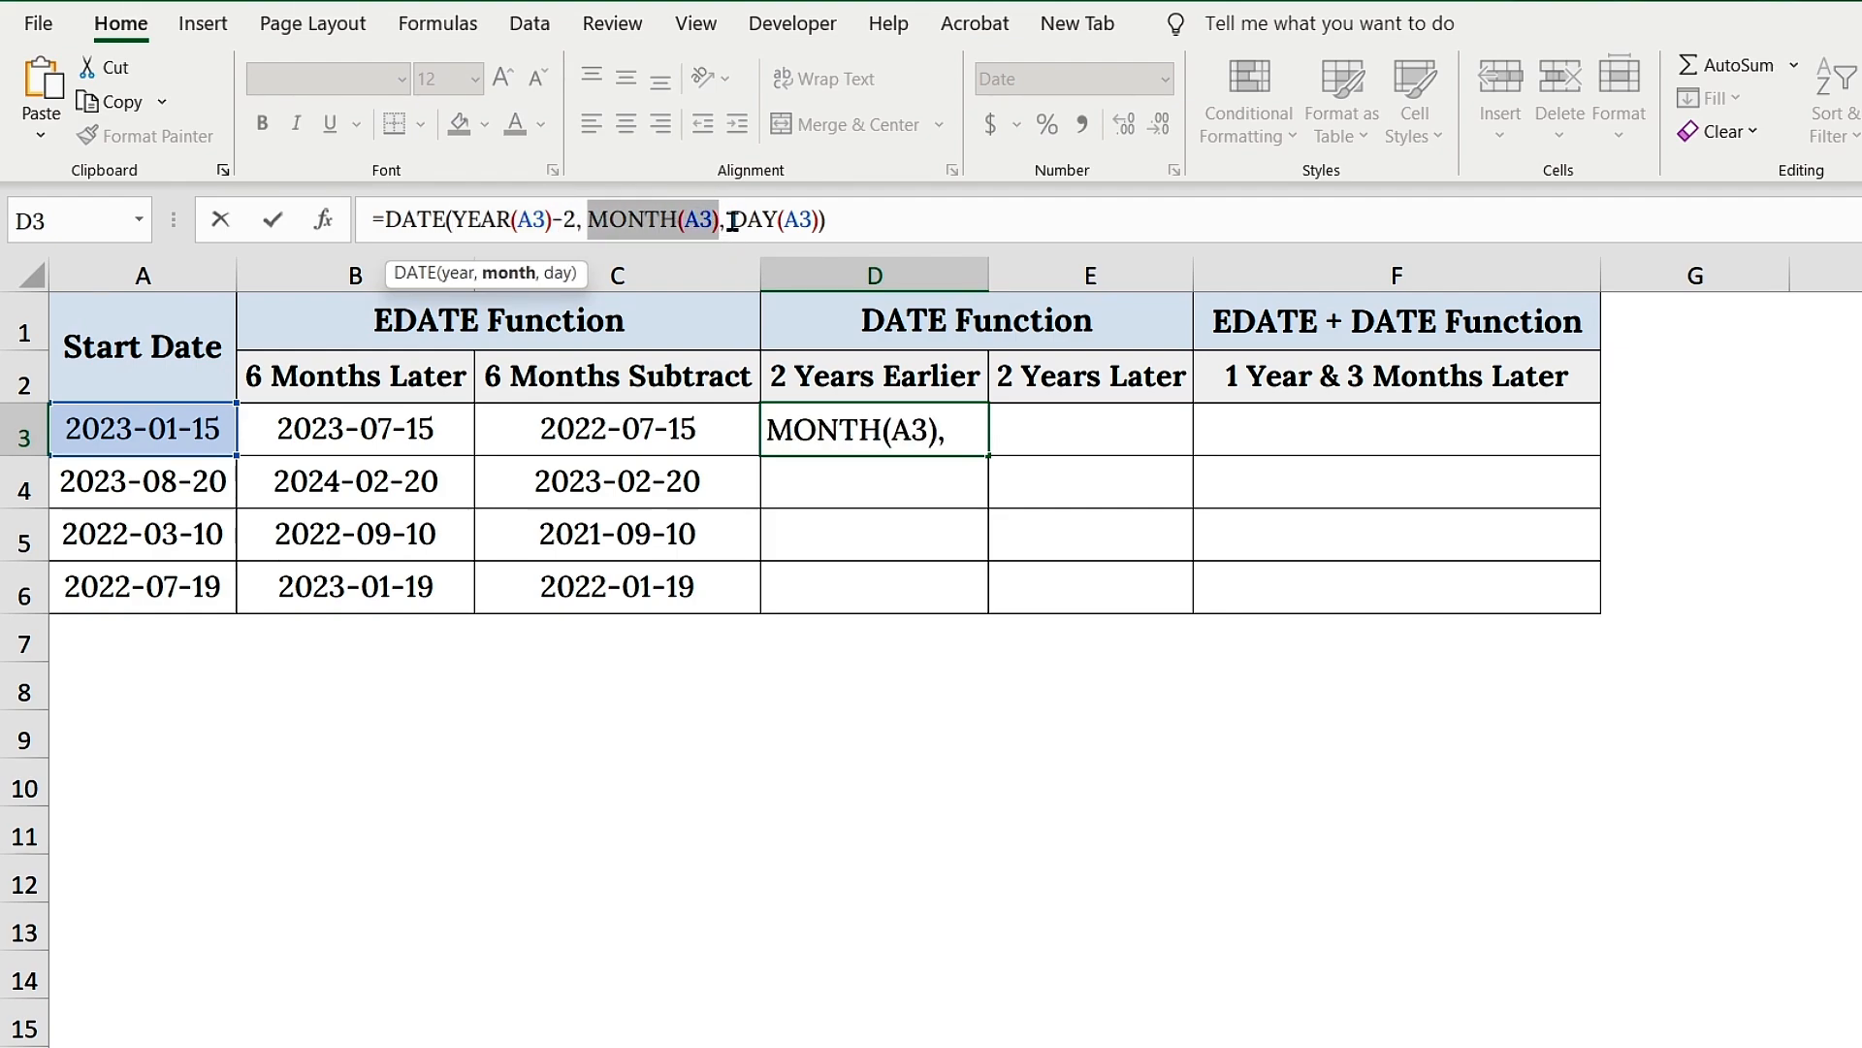
{"action": "left_click_drag", "start_coordinate": [731, 219], "coordinate": [812, 219]}
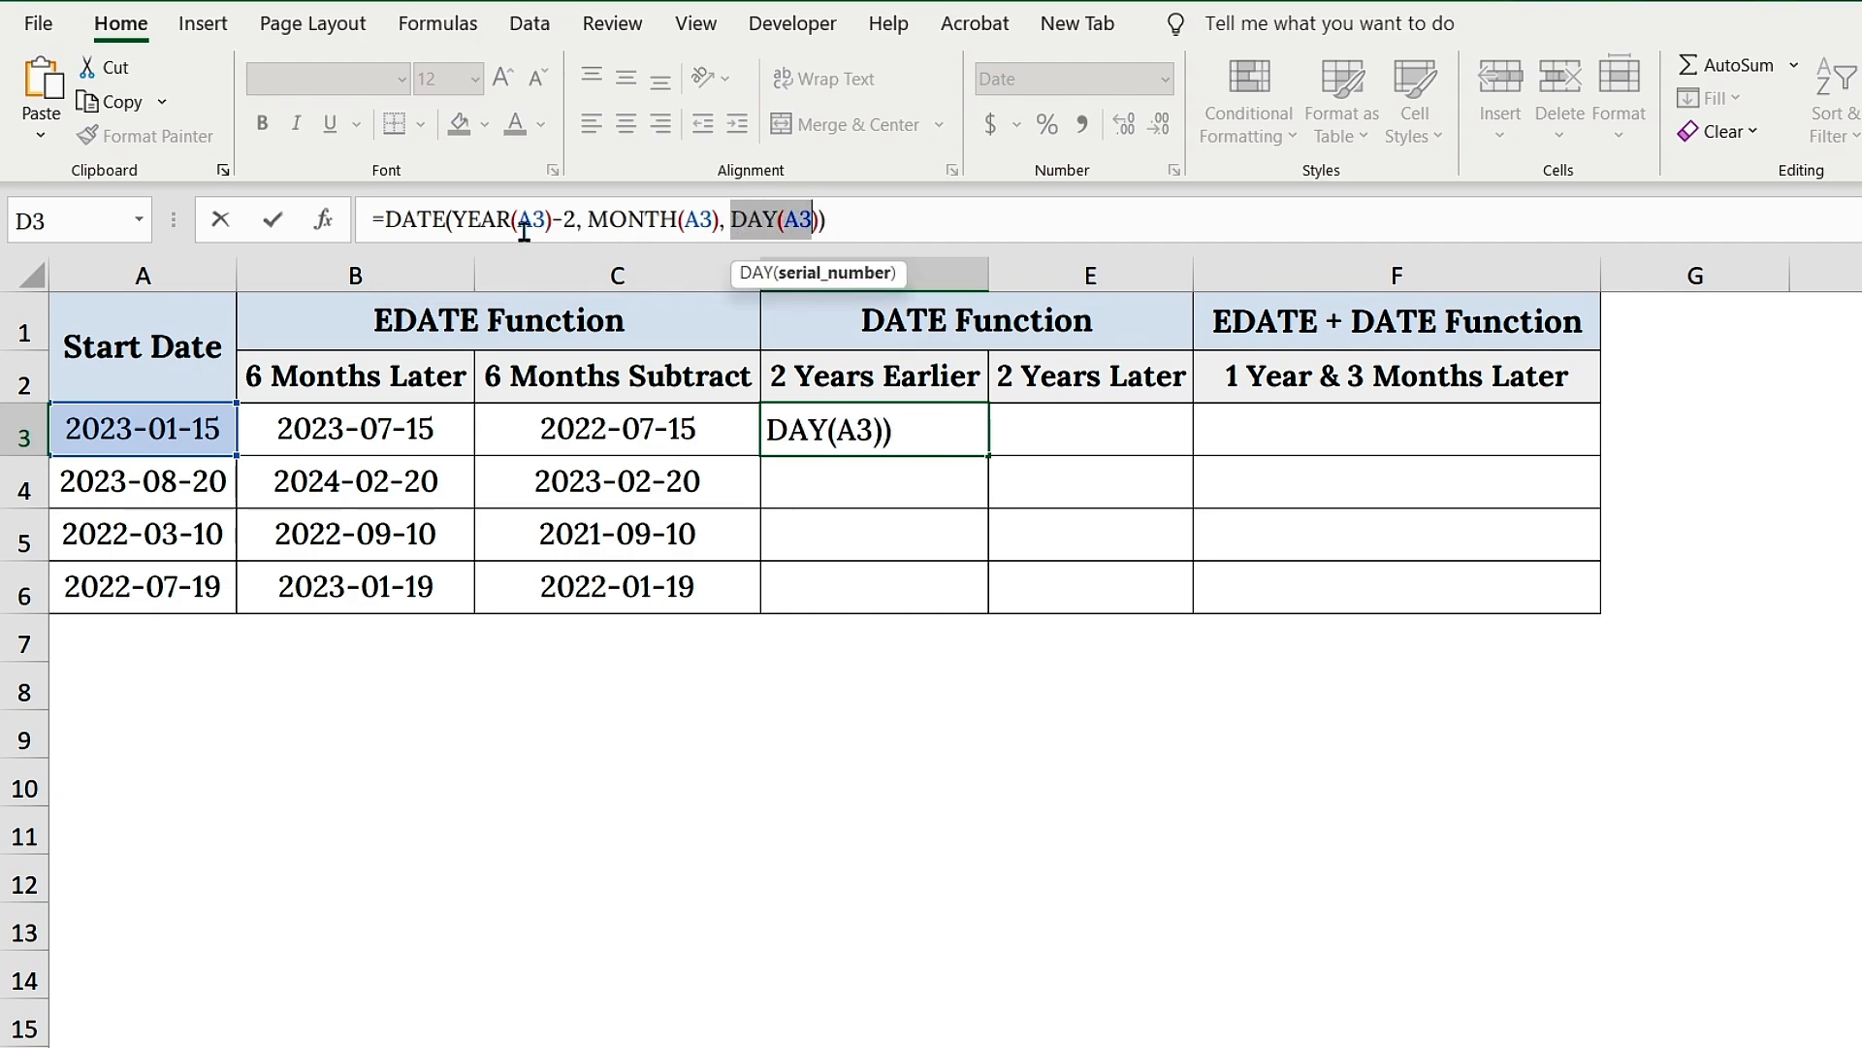
{"action": "left_click_drag", "start_coordinate": [386, 219], "coordinate": [448, 217]}
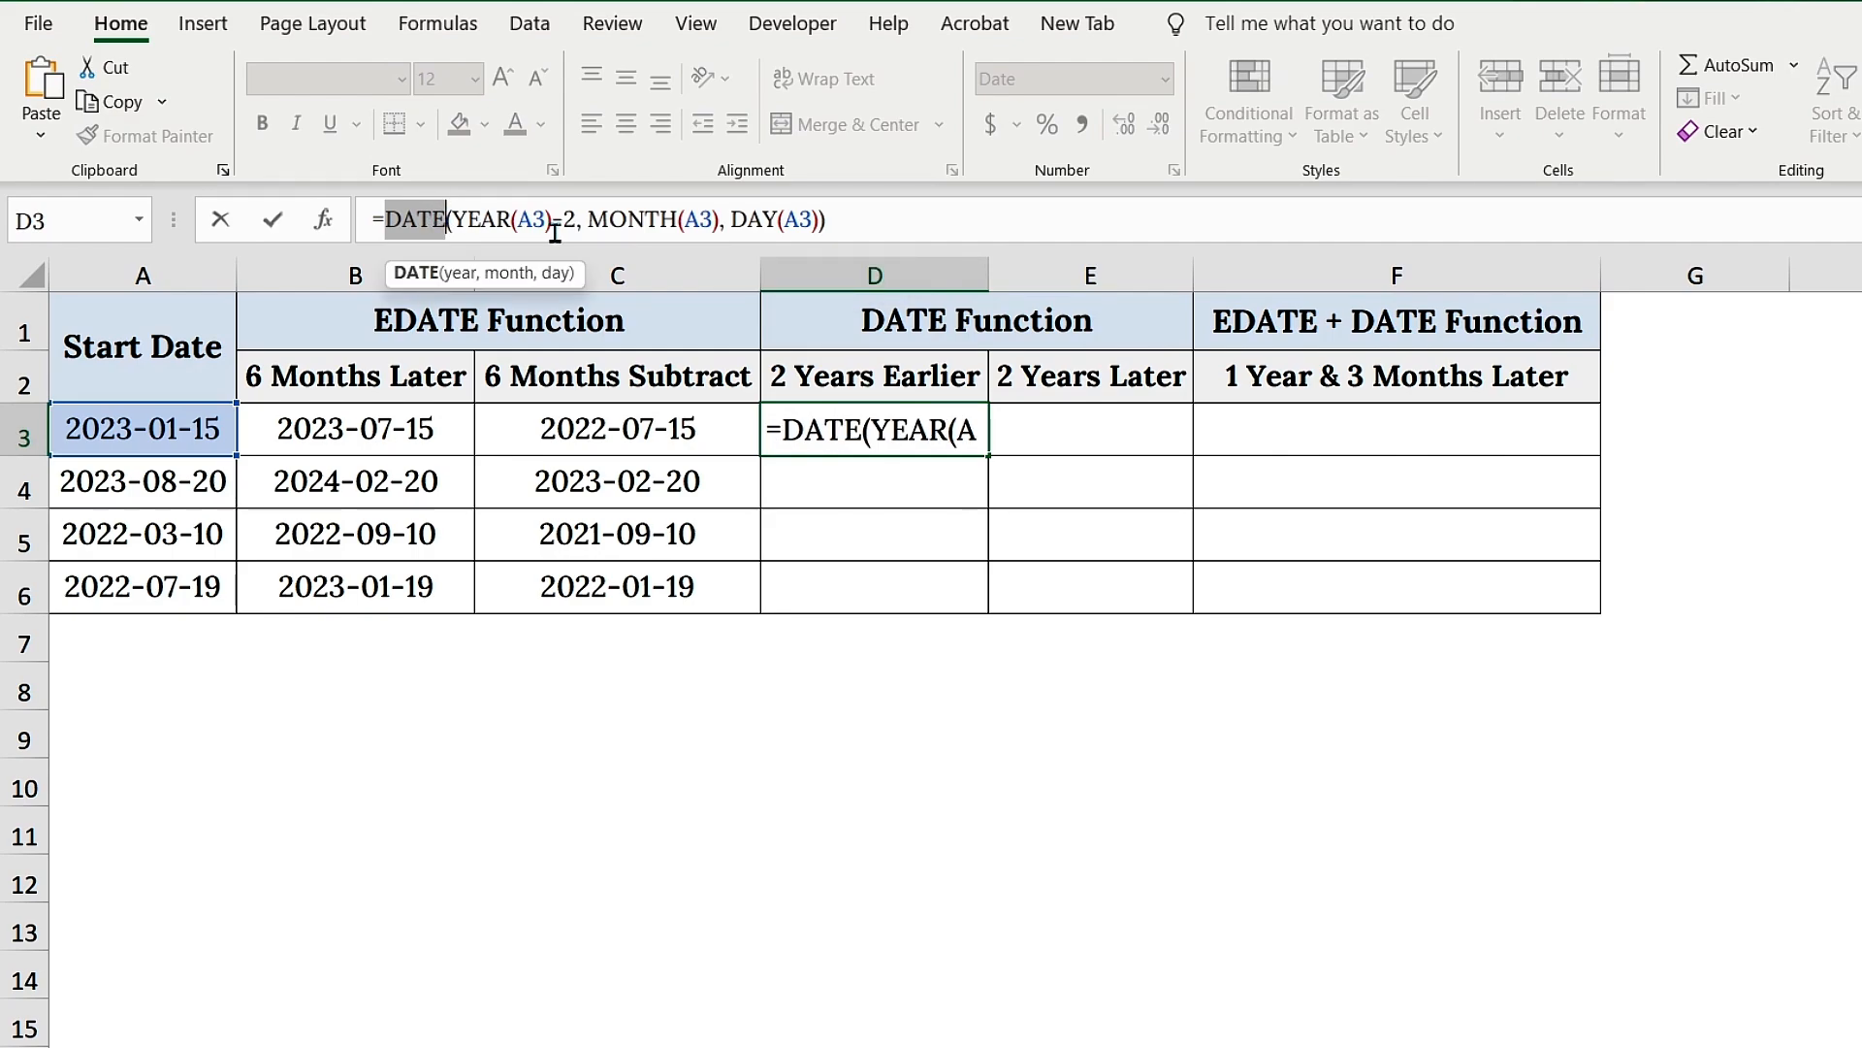
{"action": "left_click", "coordinate": [828, 219]}
{"action": "key", "text": "Return"}
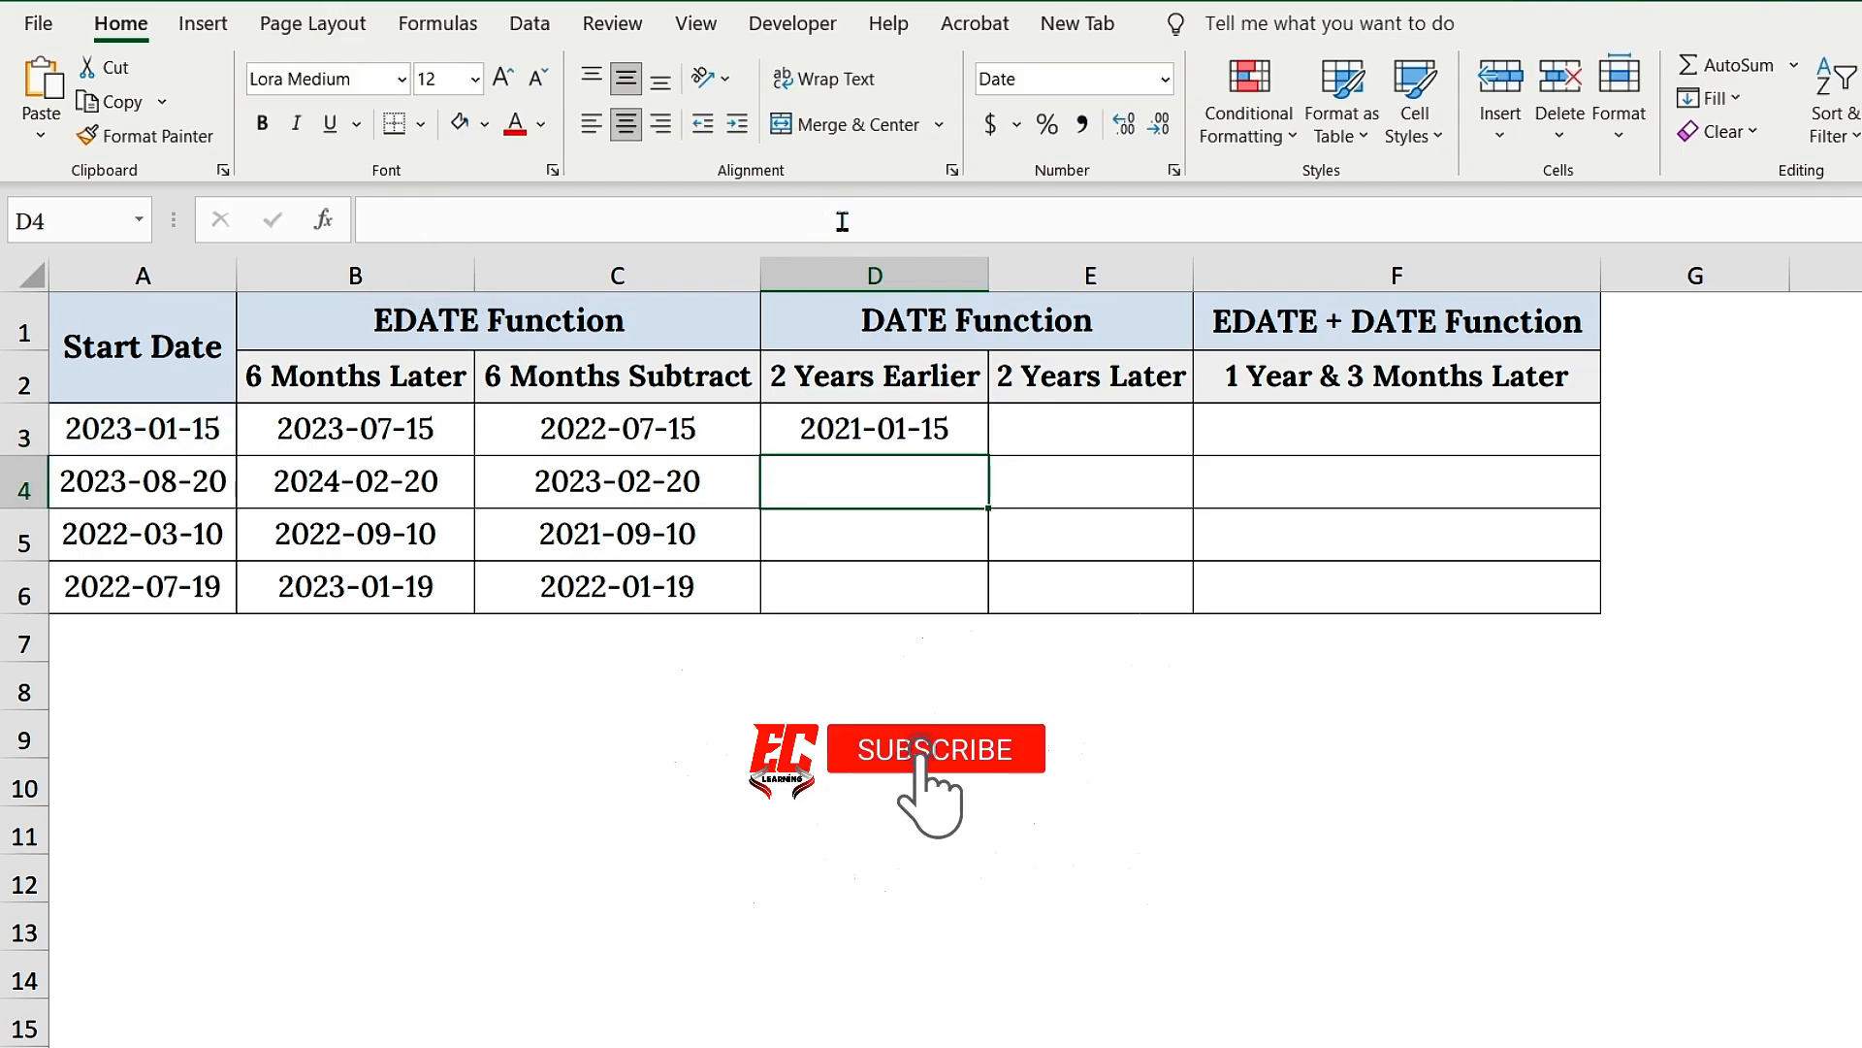
{"action": "left_click", "coordinate": [979, 446]}
{"action": "left_click_drag", "start_coordinate": [986, 453], "coordinate": [989, 601]}
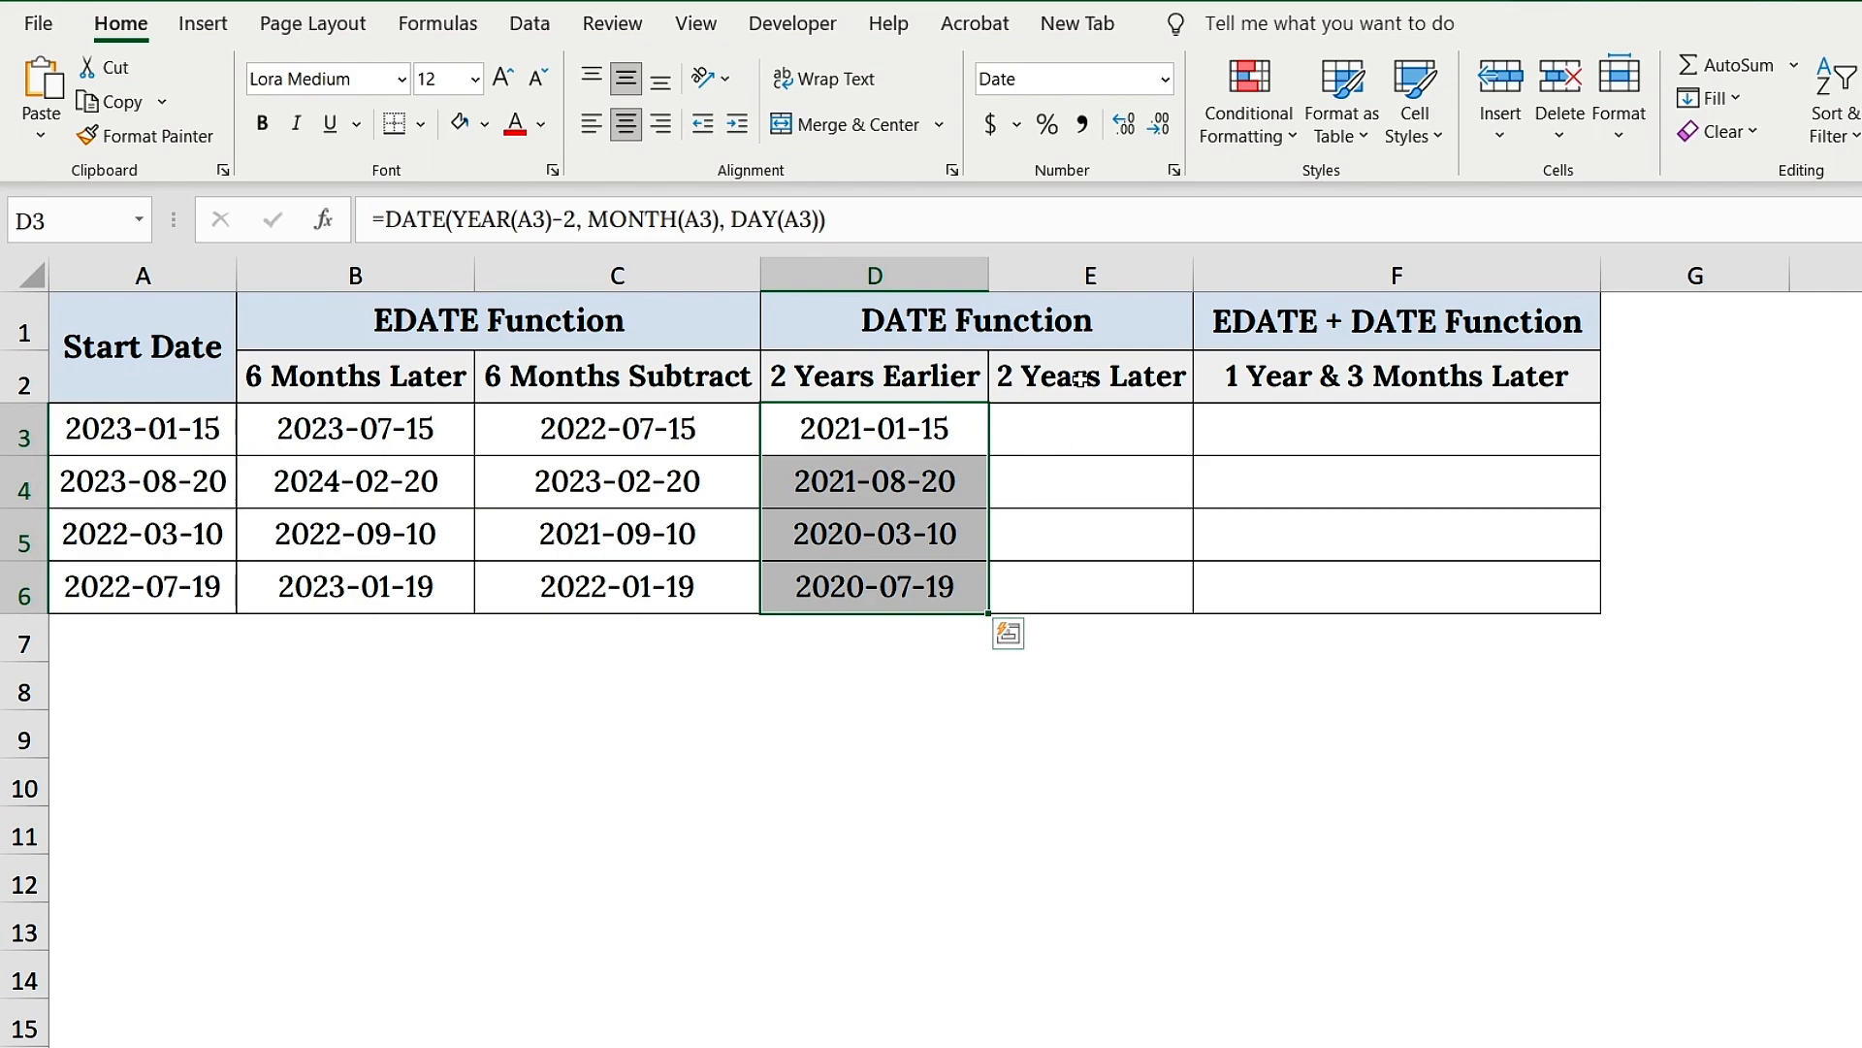
Step: Copy the DATE formula text from D3 into E3 under 2 Years Later, keeping the A3 references
{"action": "left_click", "coordinate": [1111, 377]}
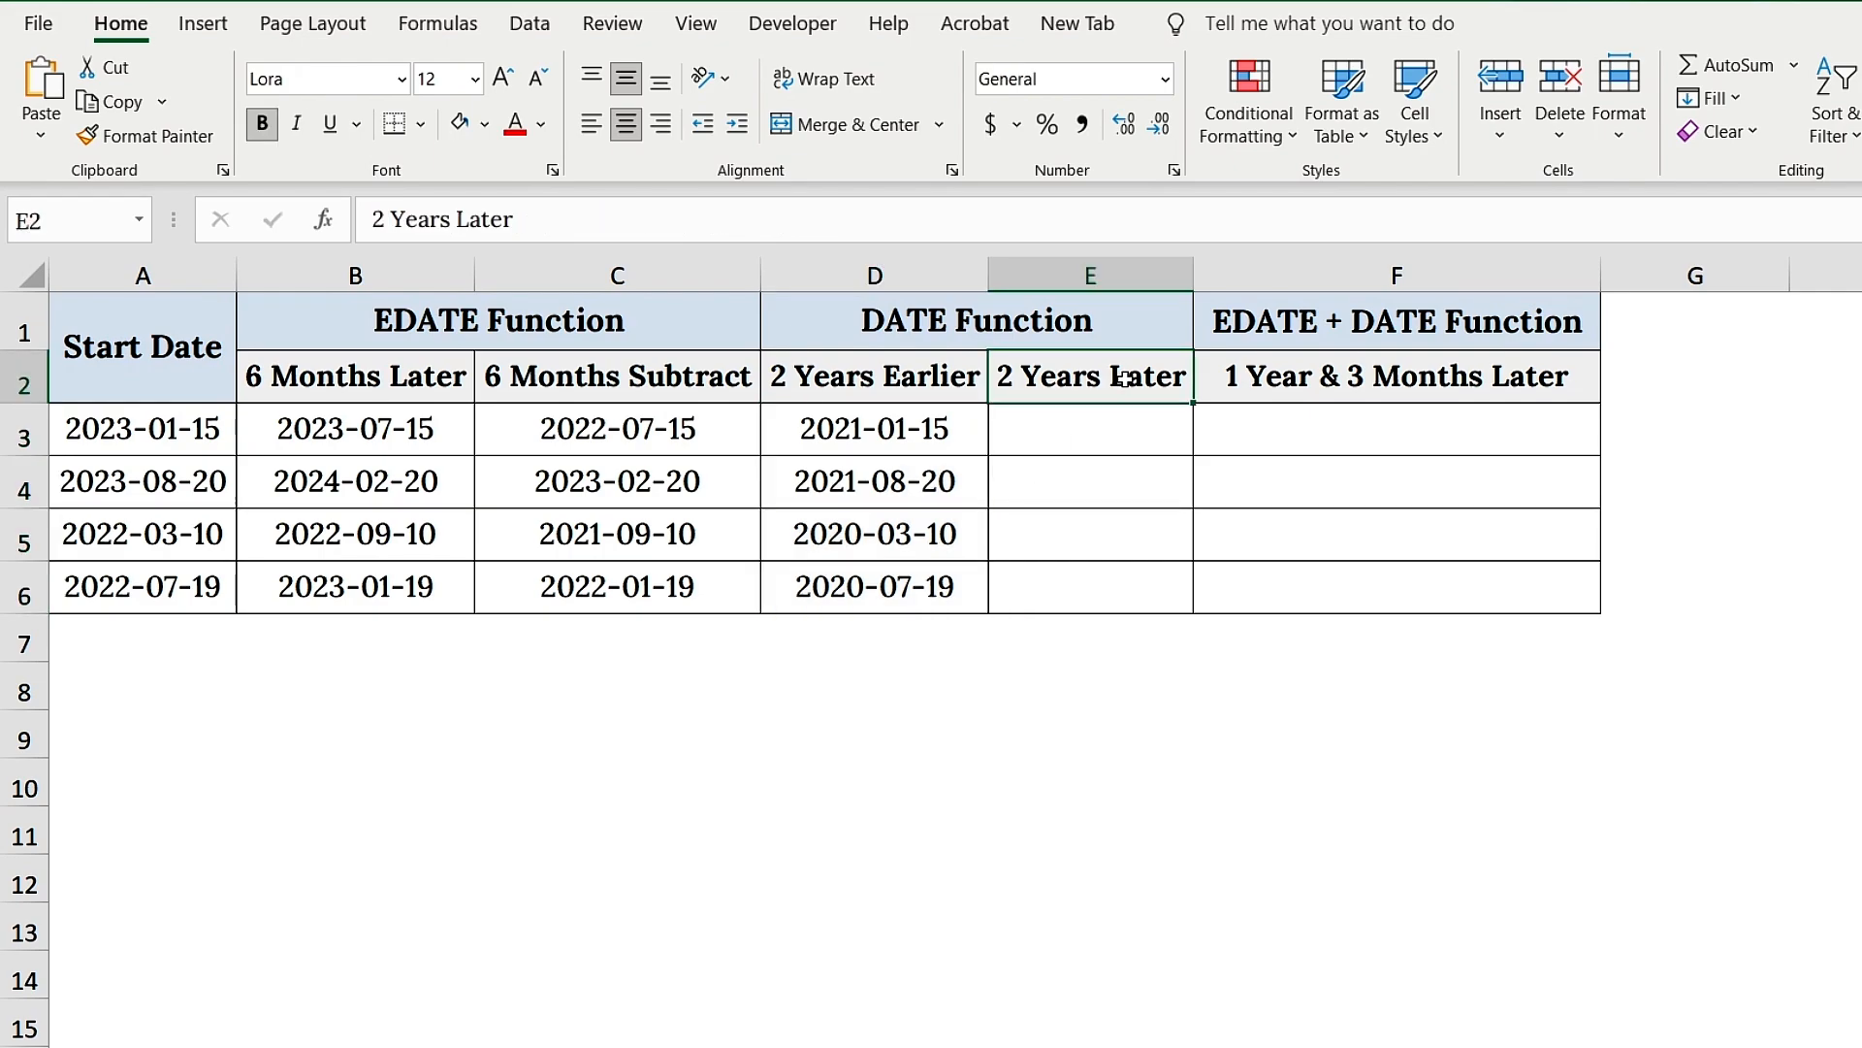
{"action": "left_click", "coordinate": [1103, 424]}
{"action": "left_click", "coordinate": [882, 421]}
{"action": "left_click_drag", "start_coordinate": [851, 231], "coordinate": [369, 223]}
{"action": "key", "text": "ctrl+c"}
{"action": "key", "text": "Return"}
{"action": "left_click", "coordinate": [1047, 428]}
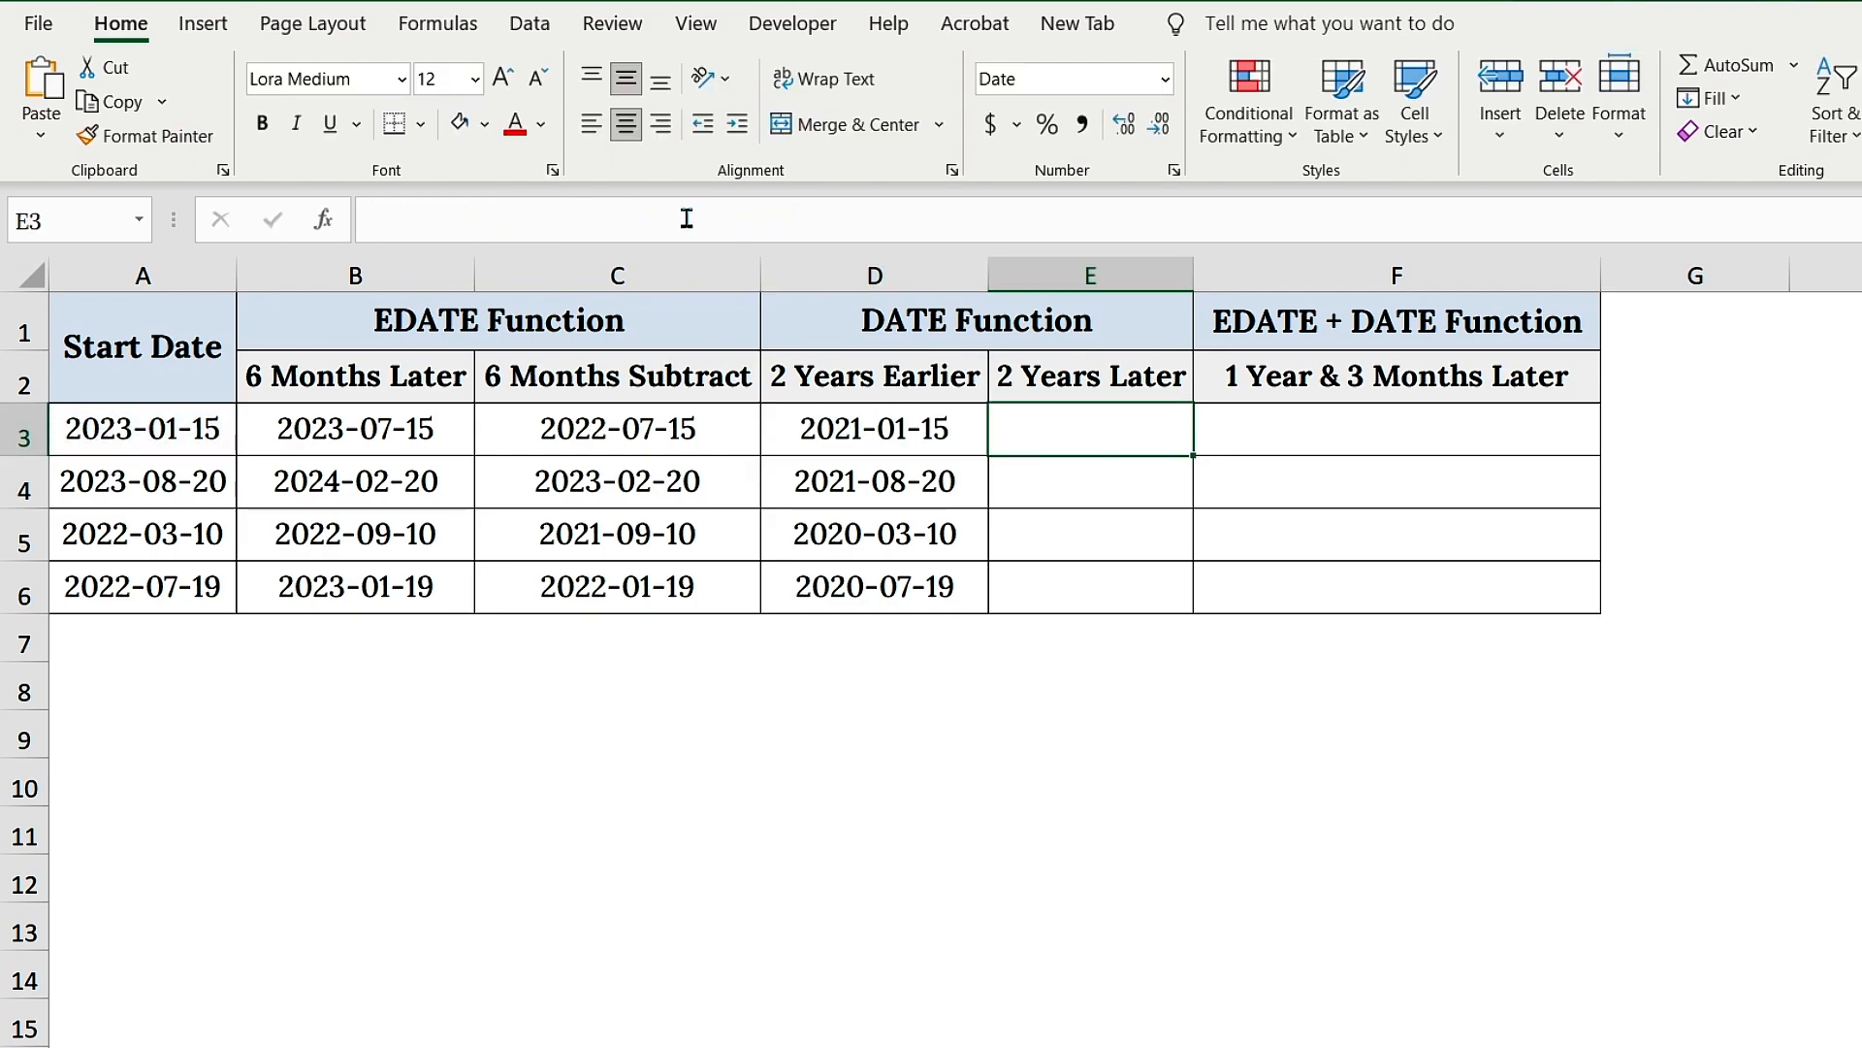
{"action": "left_click", "coordinate": [687, 218]}
{"action": "key", "text": "ctrl+v"}
Step: Change the year offset in E3's formula to +2 and commit =DATE(YEAR(A3)+2, MONTH(A3), DAY(A3))
{"action": "left_click", "coordinate": [622, 225]}
{"action": "key", "text": "BackSpace"}
{"action": "key", "text": "BackSpace"}
{"action": "type", "text": "+2"}
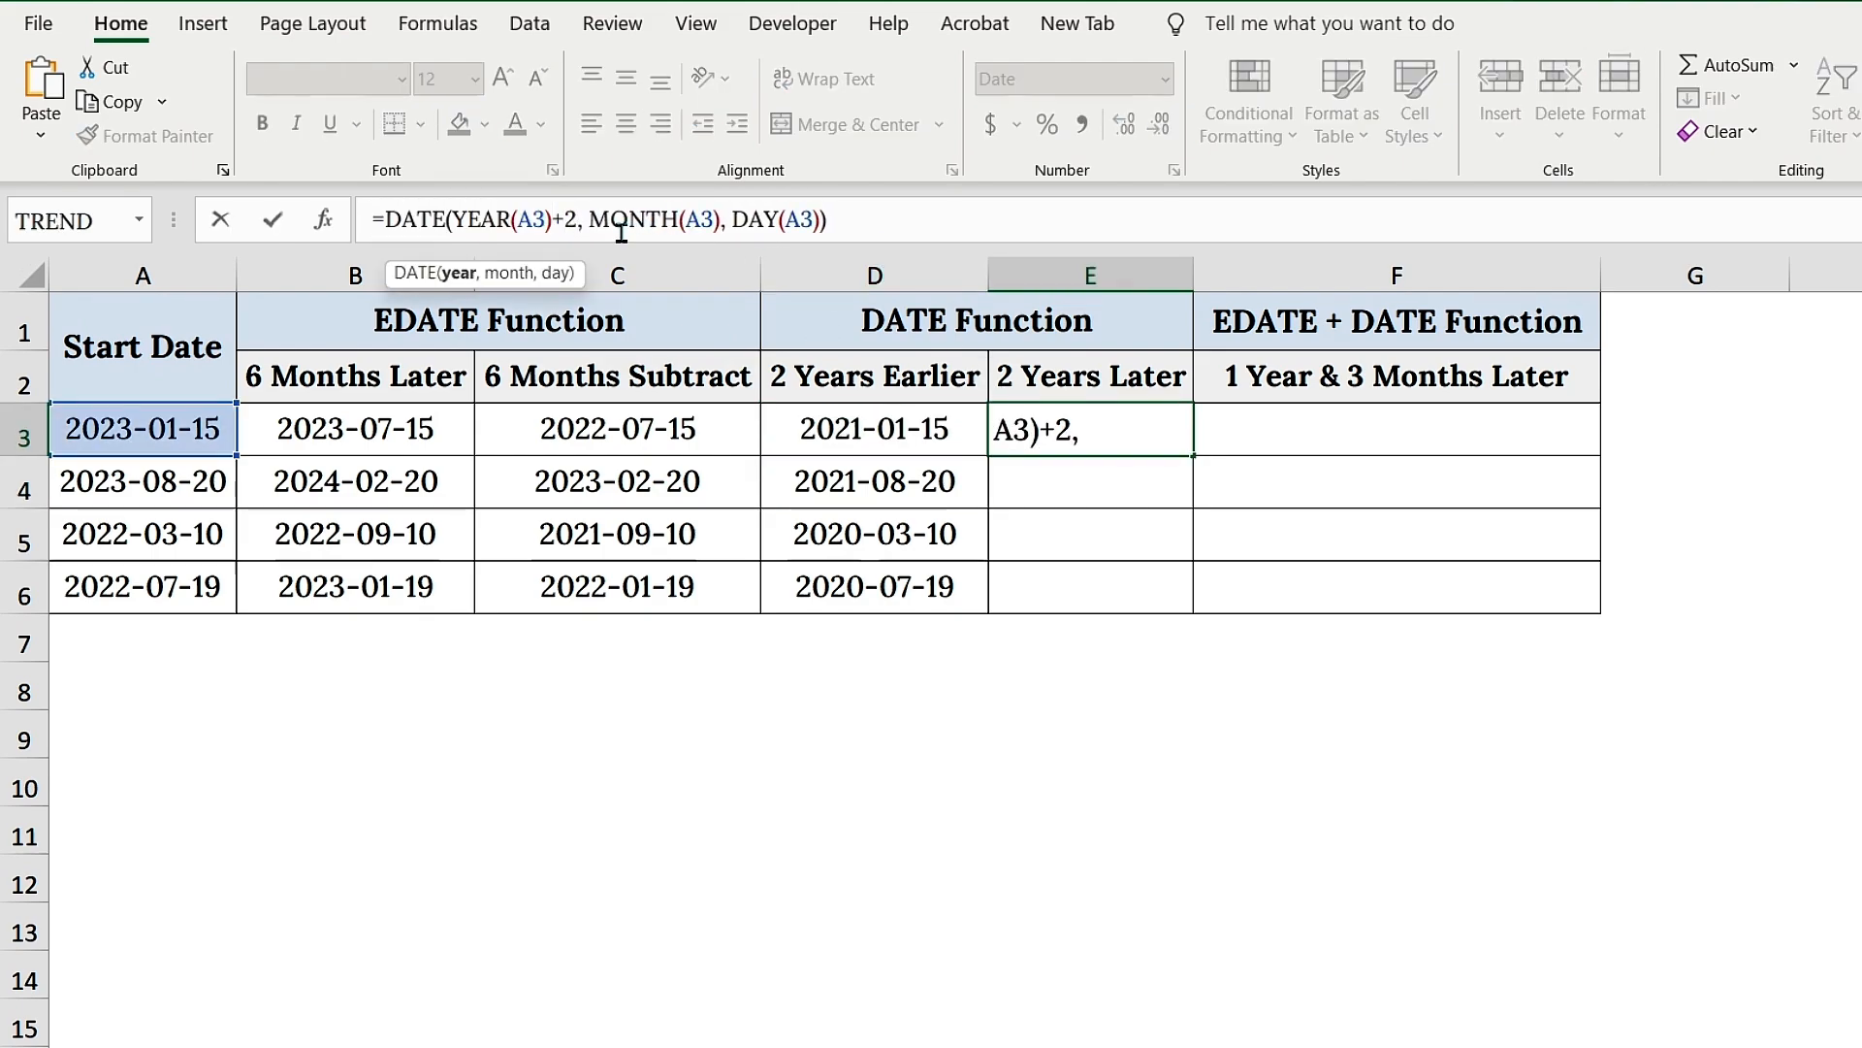
{"action": "left_click", "coordinate": [850, 227]}
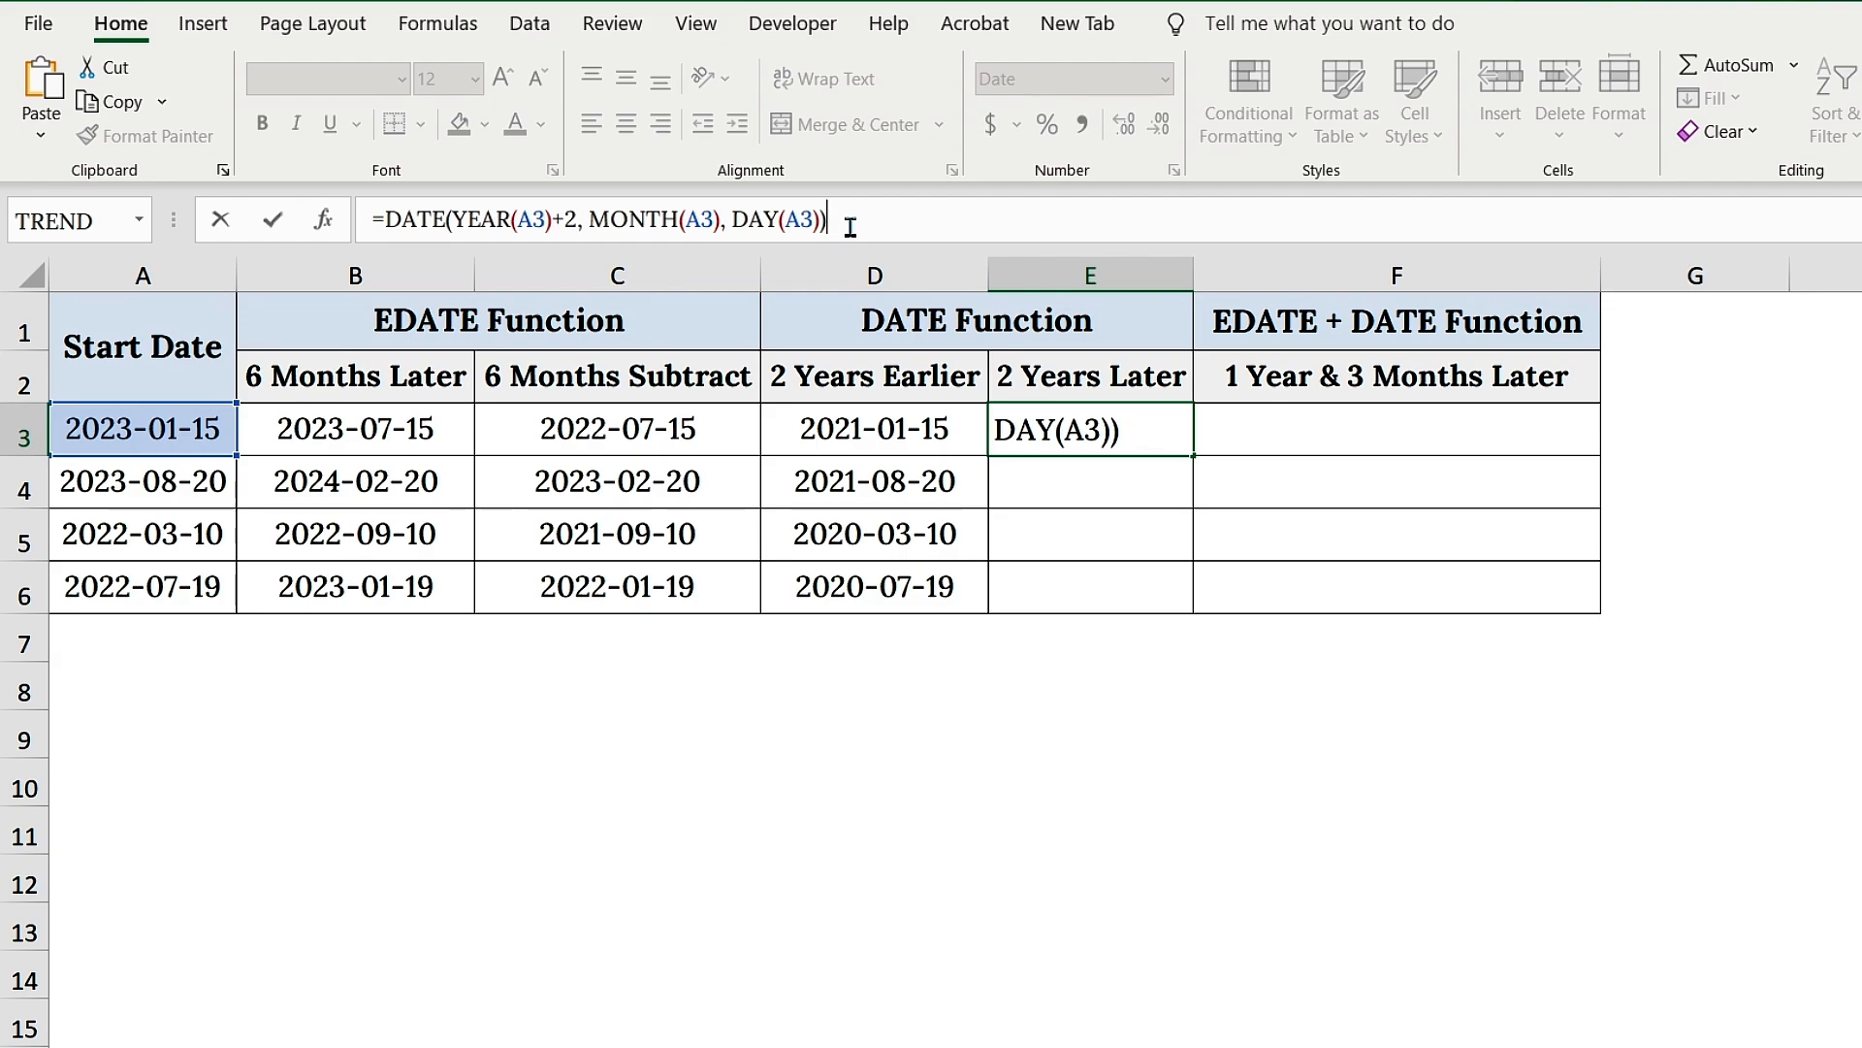
{"action": "key", "text": "Return"}
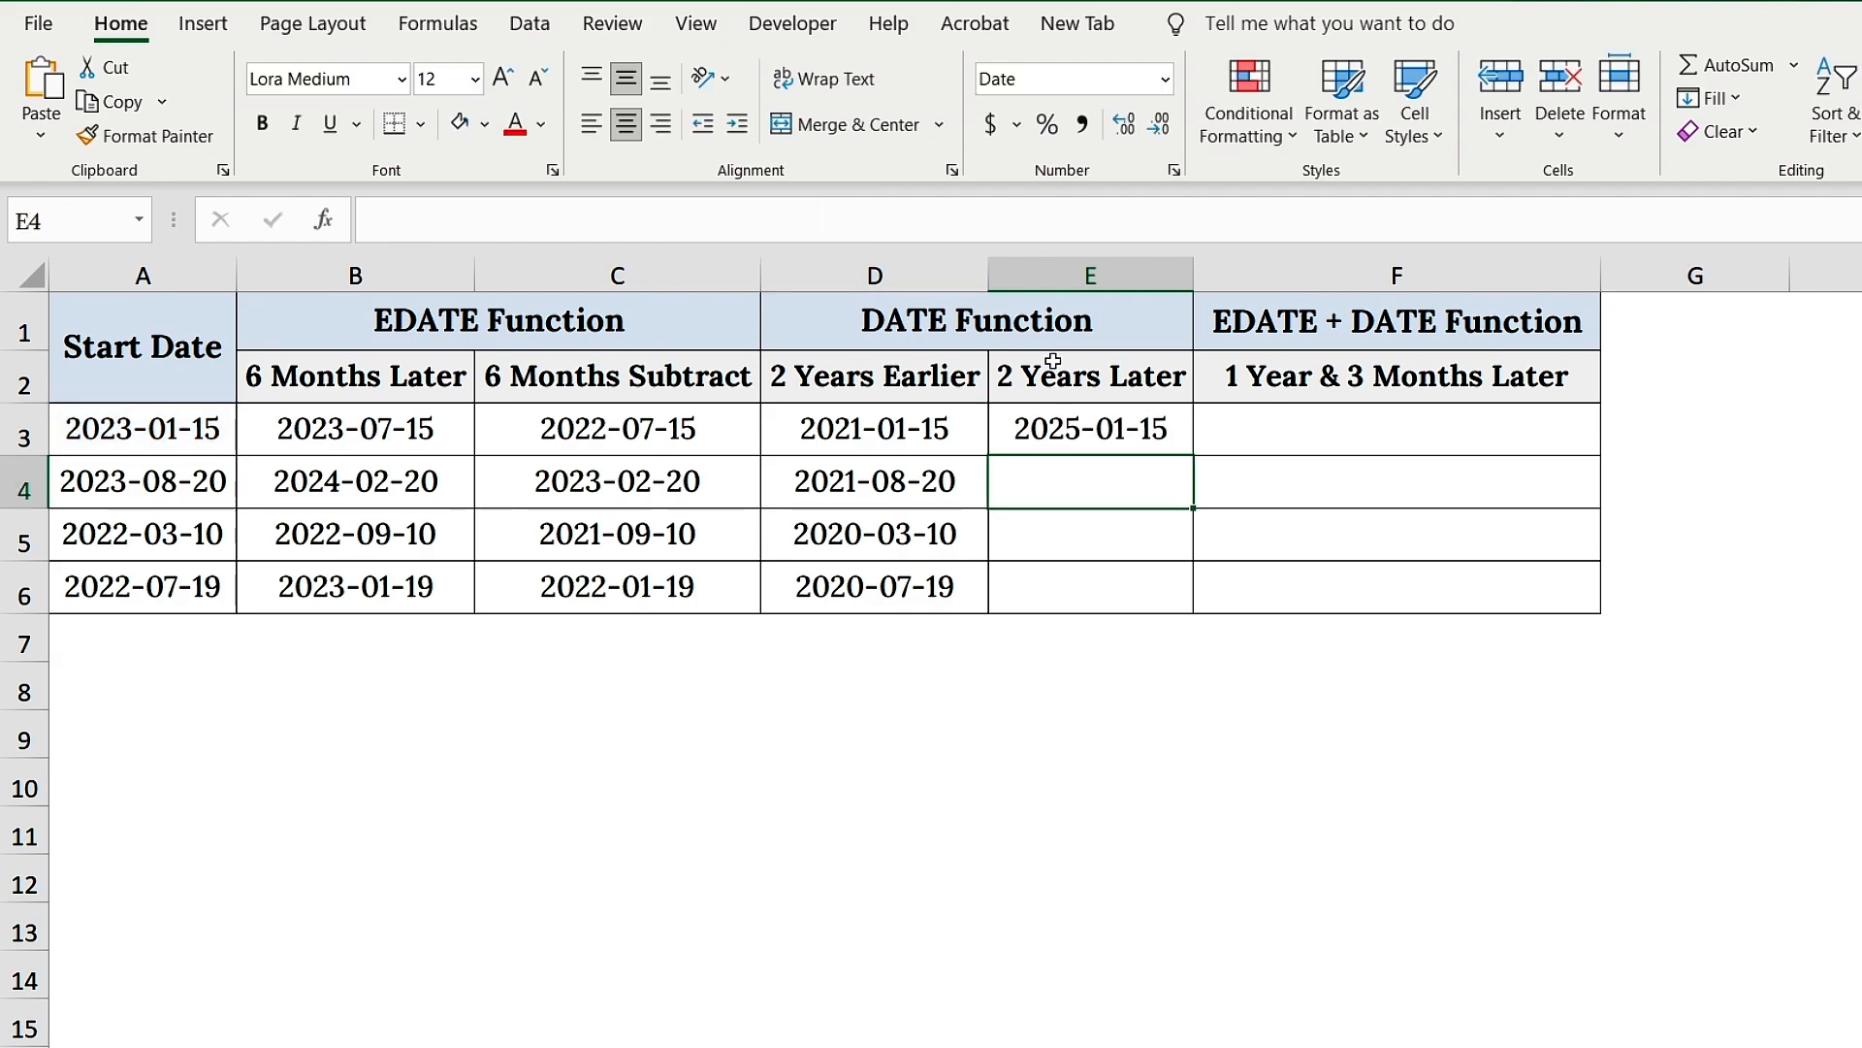
Step: Fill the DATE formula from E3 down through E6 under 2 Years Later
{"action": "left_click", "coordinate": [1125, 419]}
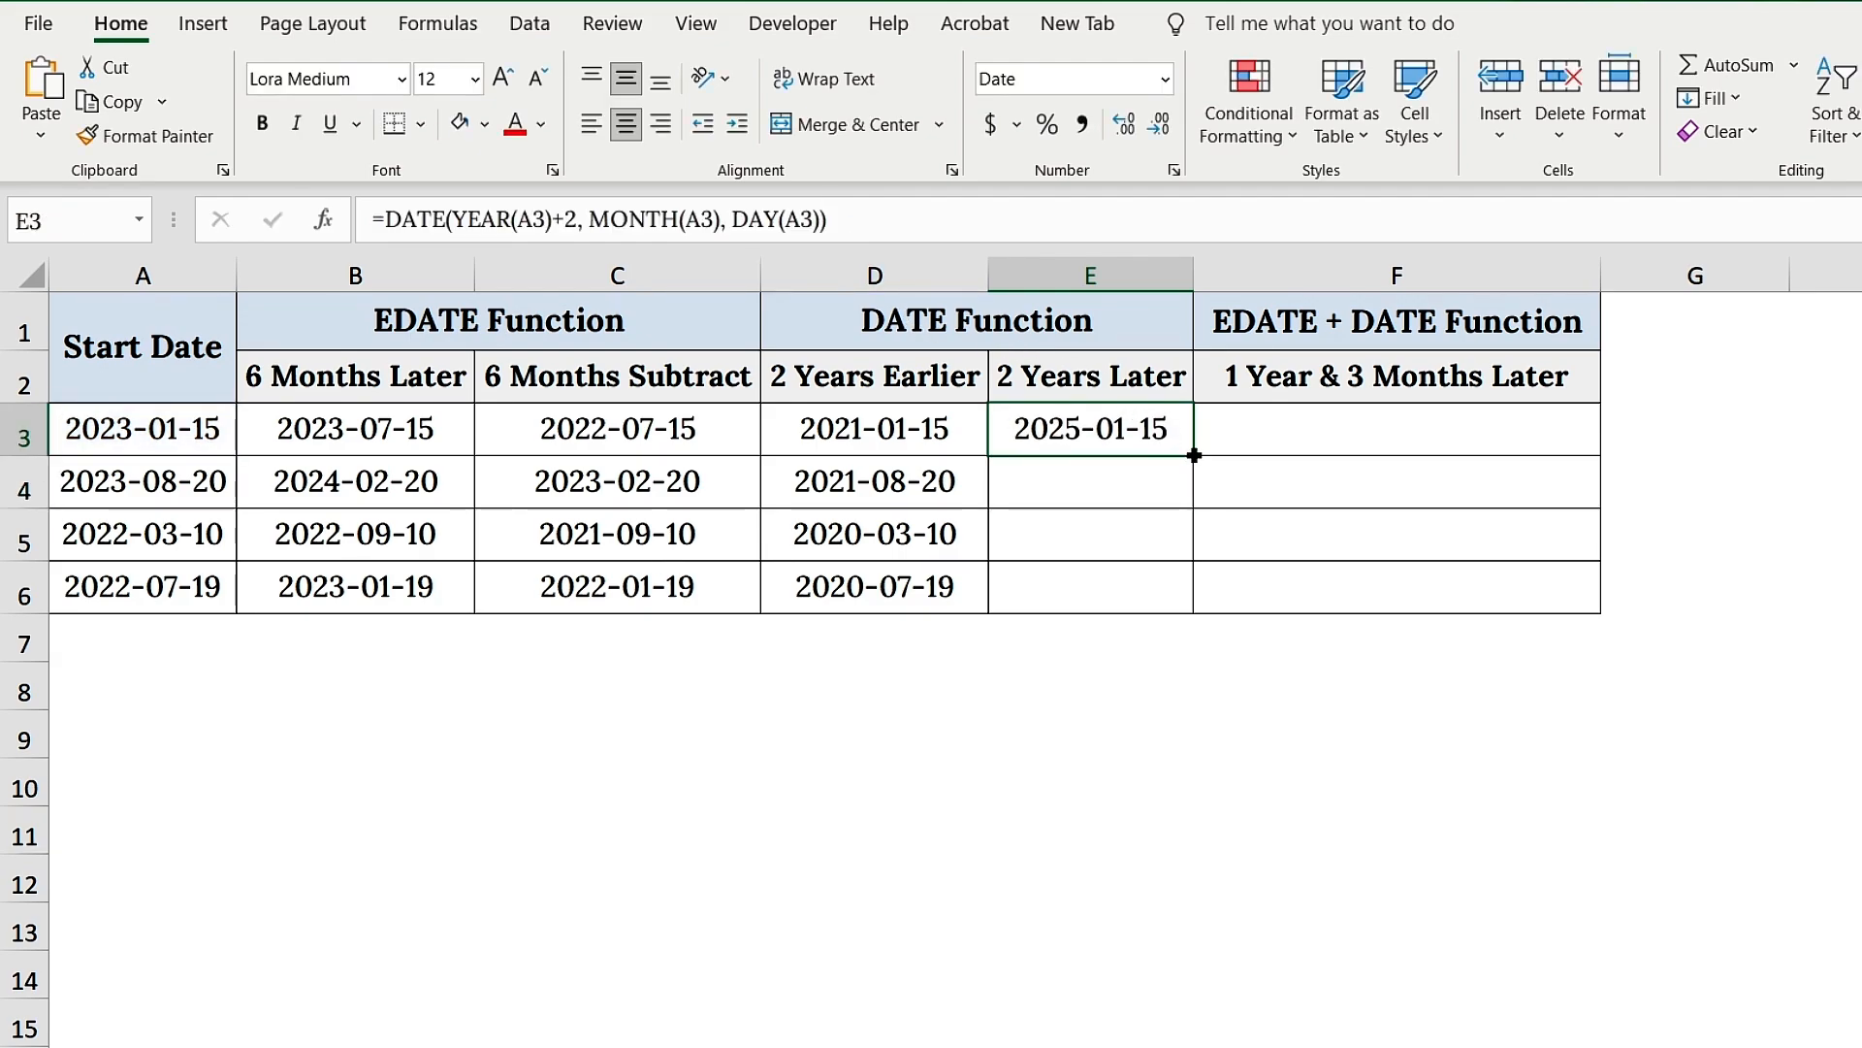
{"action": "left_click_drag", "start_coordinate": [1193, 454], "coordinate": [1212, 599]}
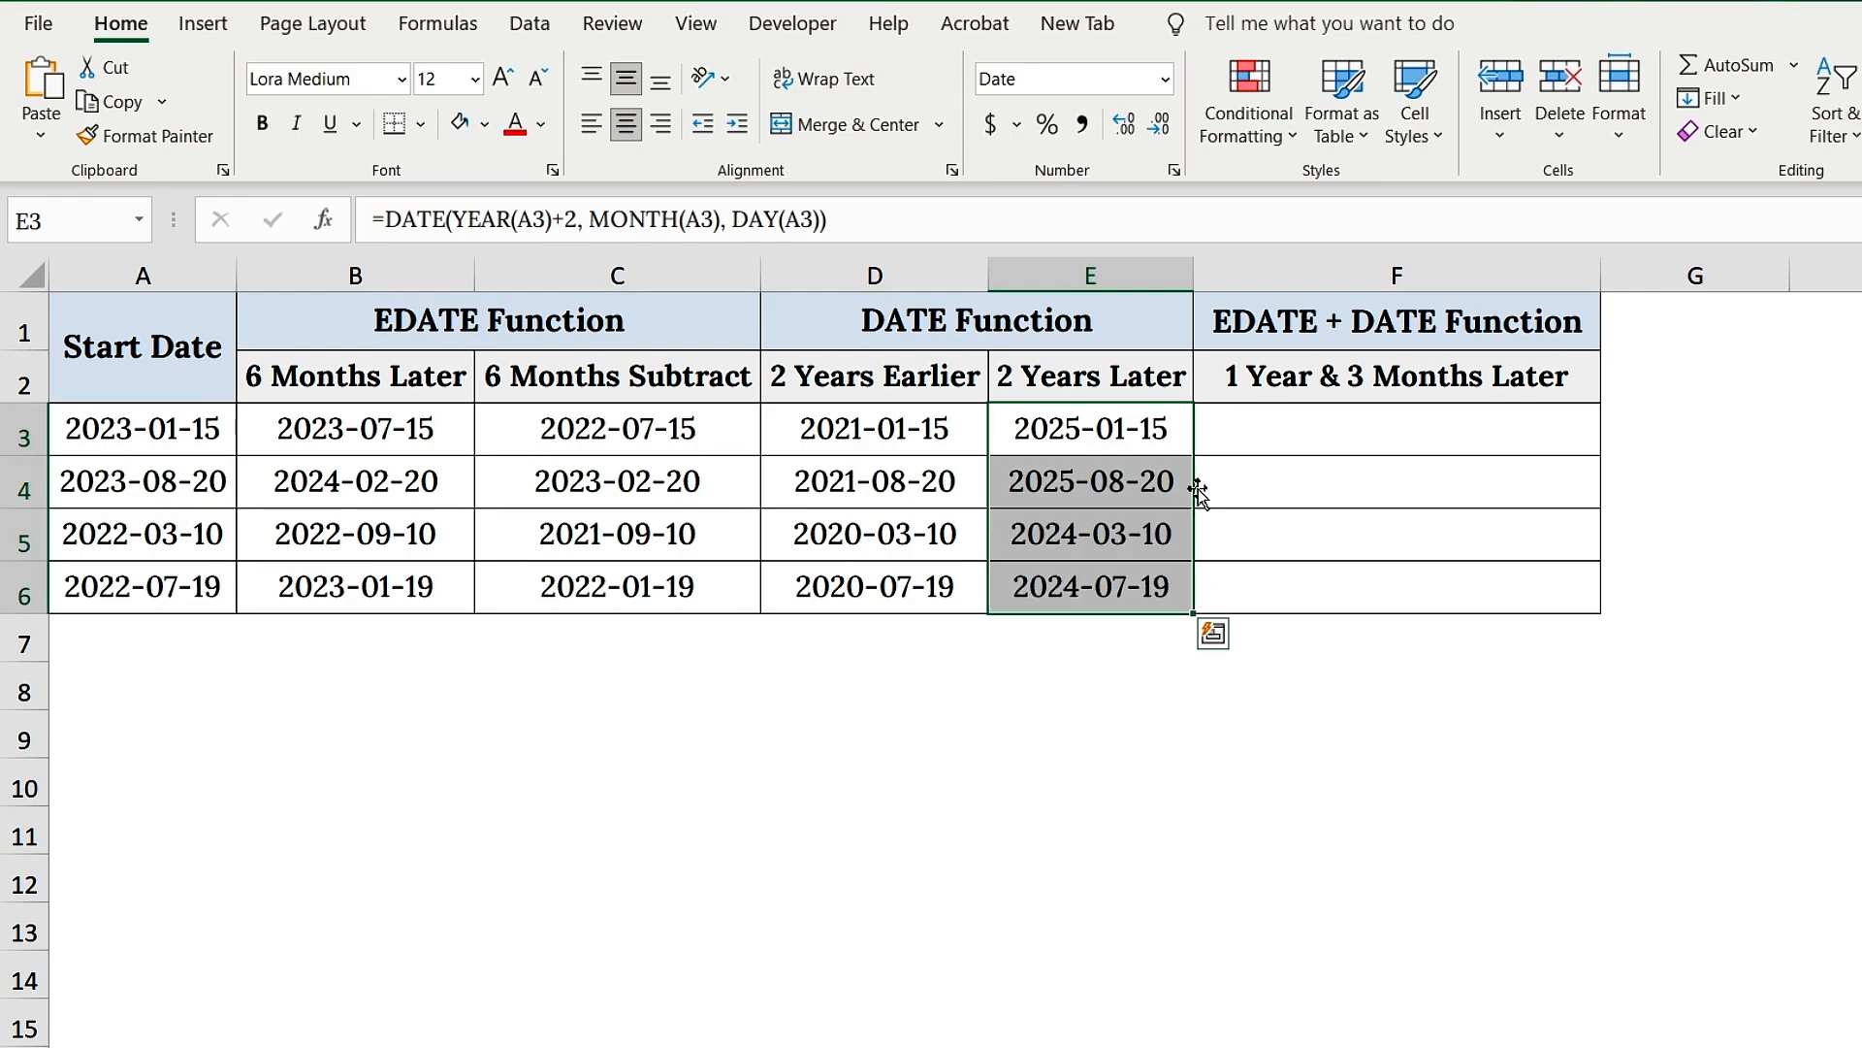
{"action": "left_click", "coordinate": [1186, 437]}
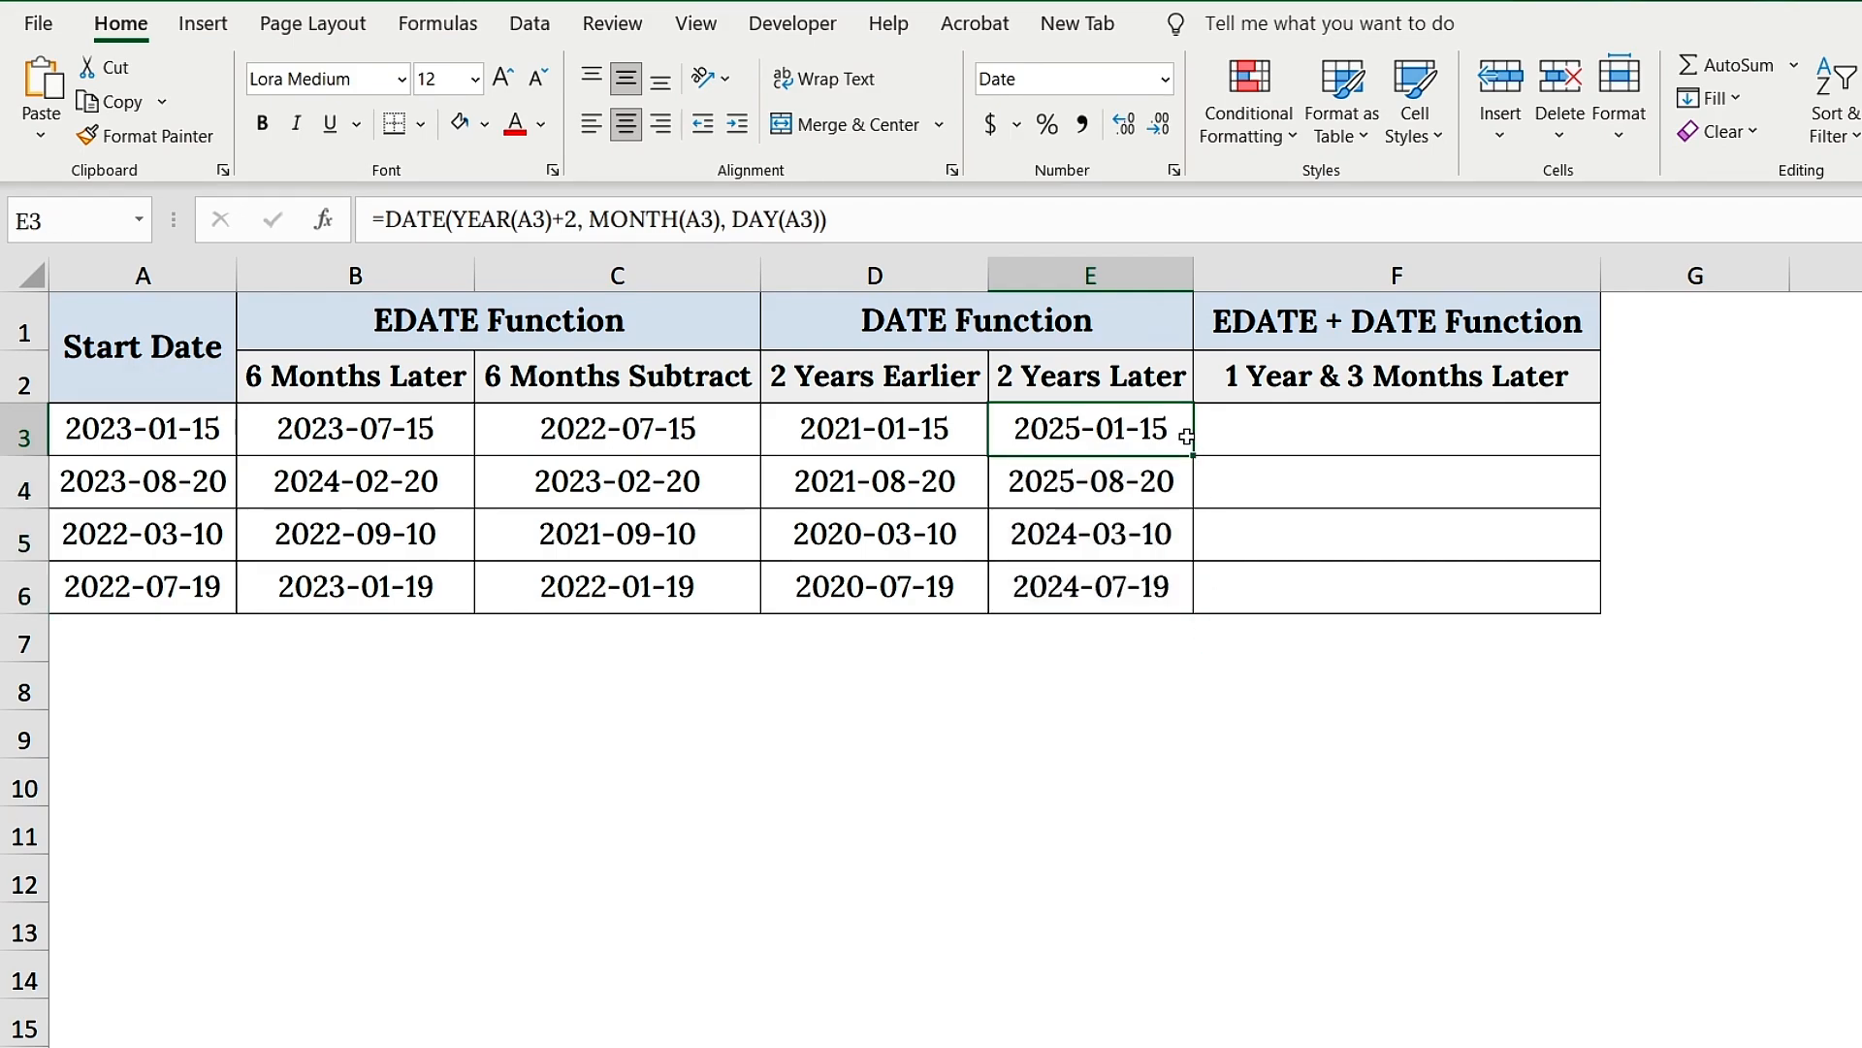
Step: Write the formula =EDATE(DATE(YEAR(A3)+1, MONTH(A3), DAY(A3)), 3) in F3 under 1 Year & 3 Months Later
{"action": "left_click", "coordinate": [1341, 389]}
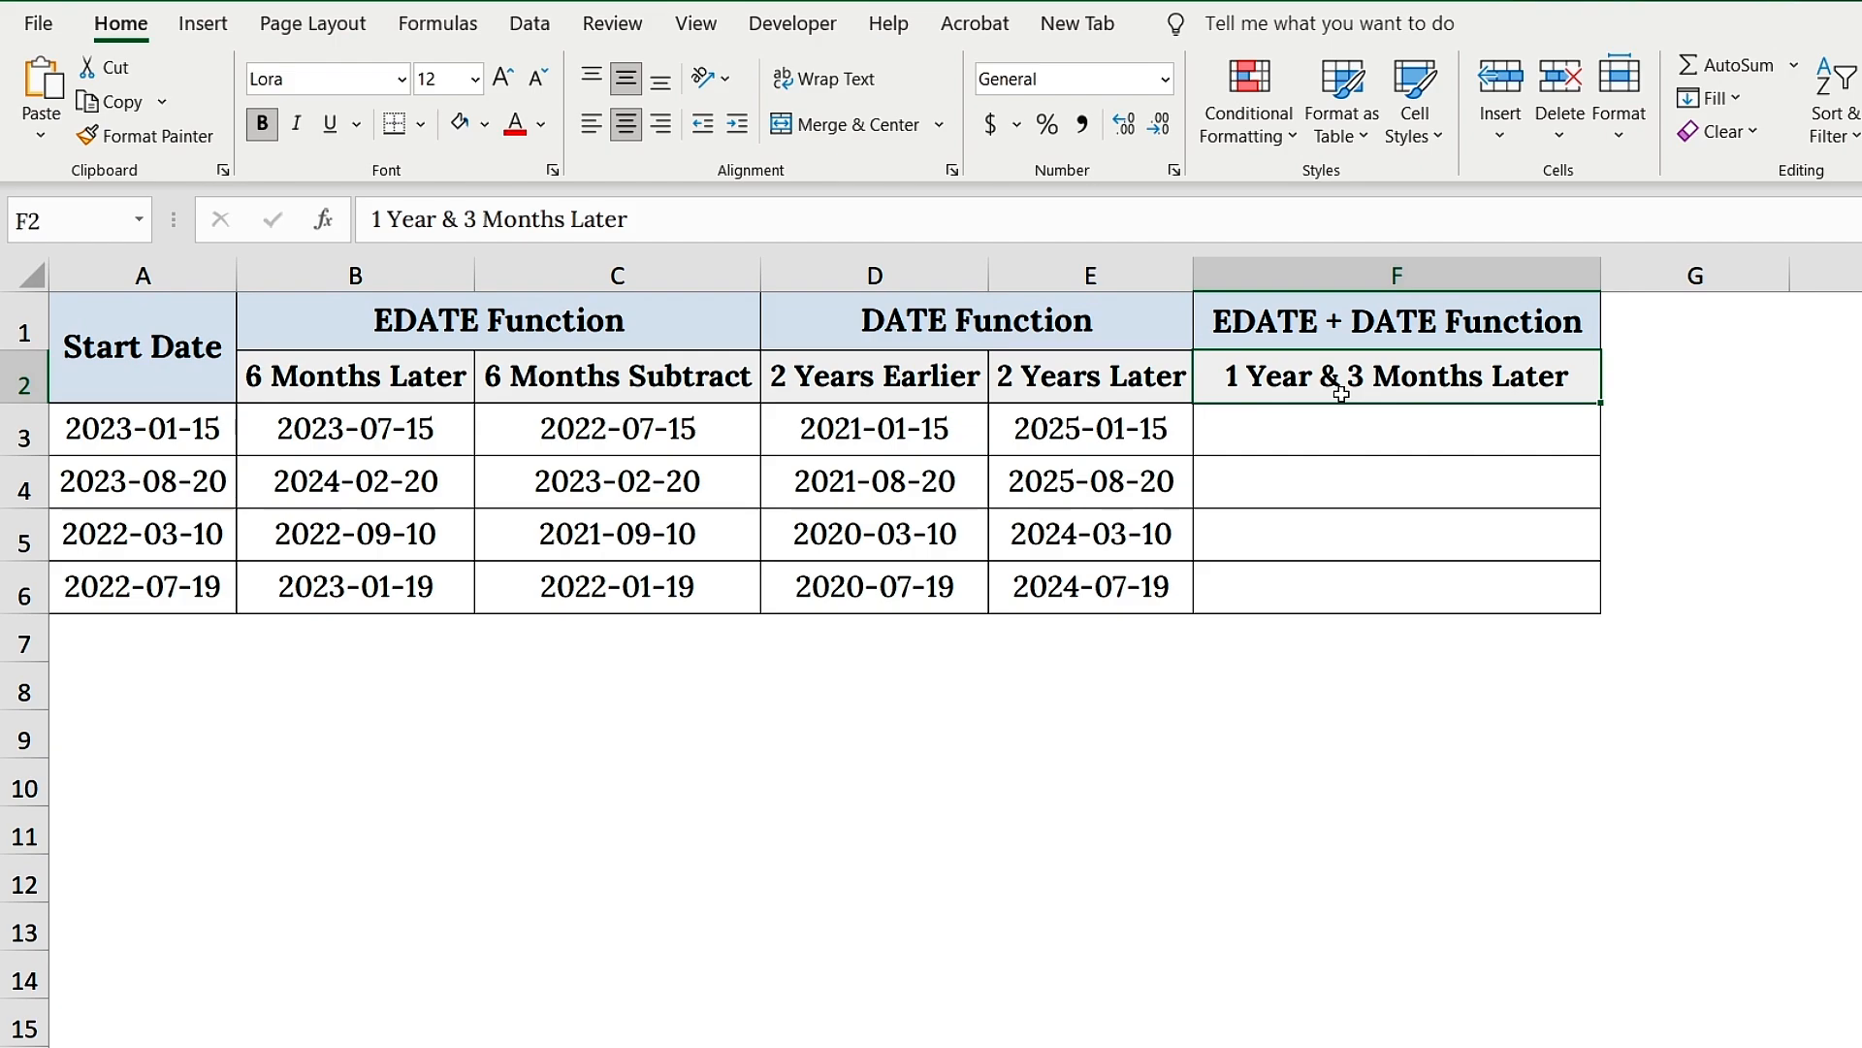
{"action": "left_click", "coordinate": [1312, 427]}
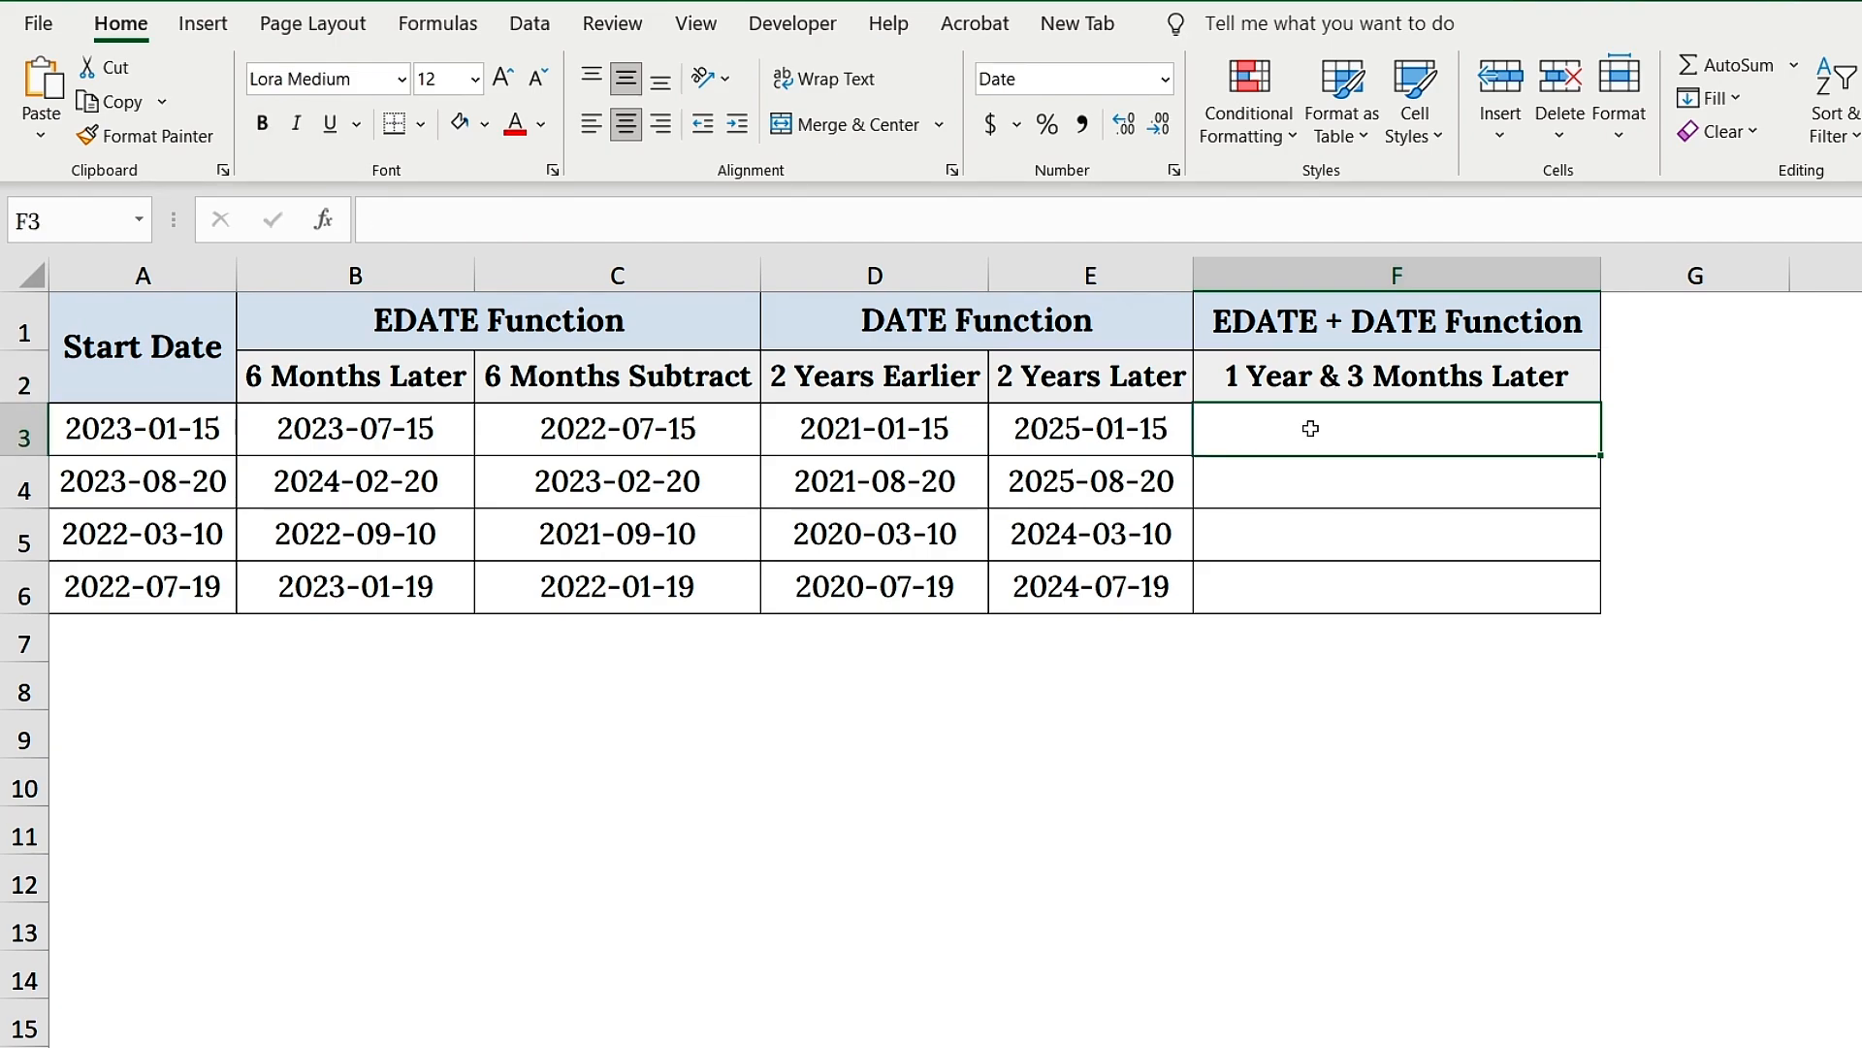
{"action": "type", "text": "=EDATE("}
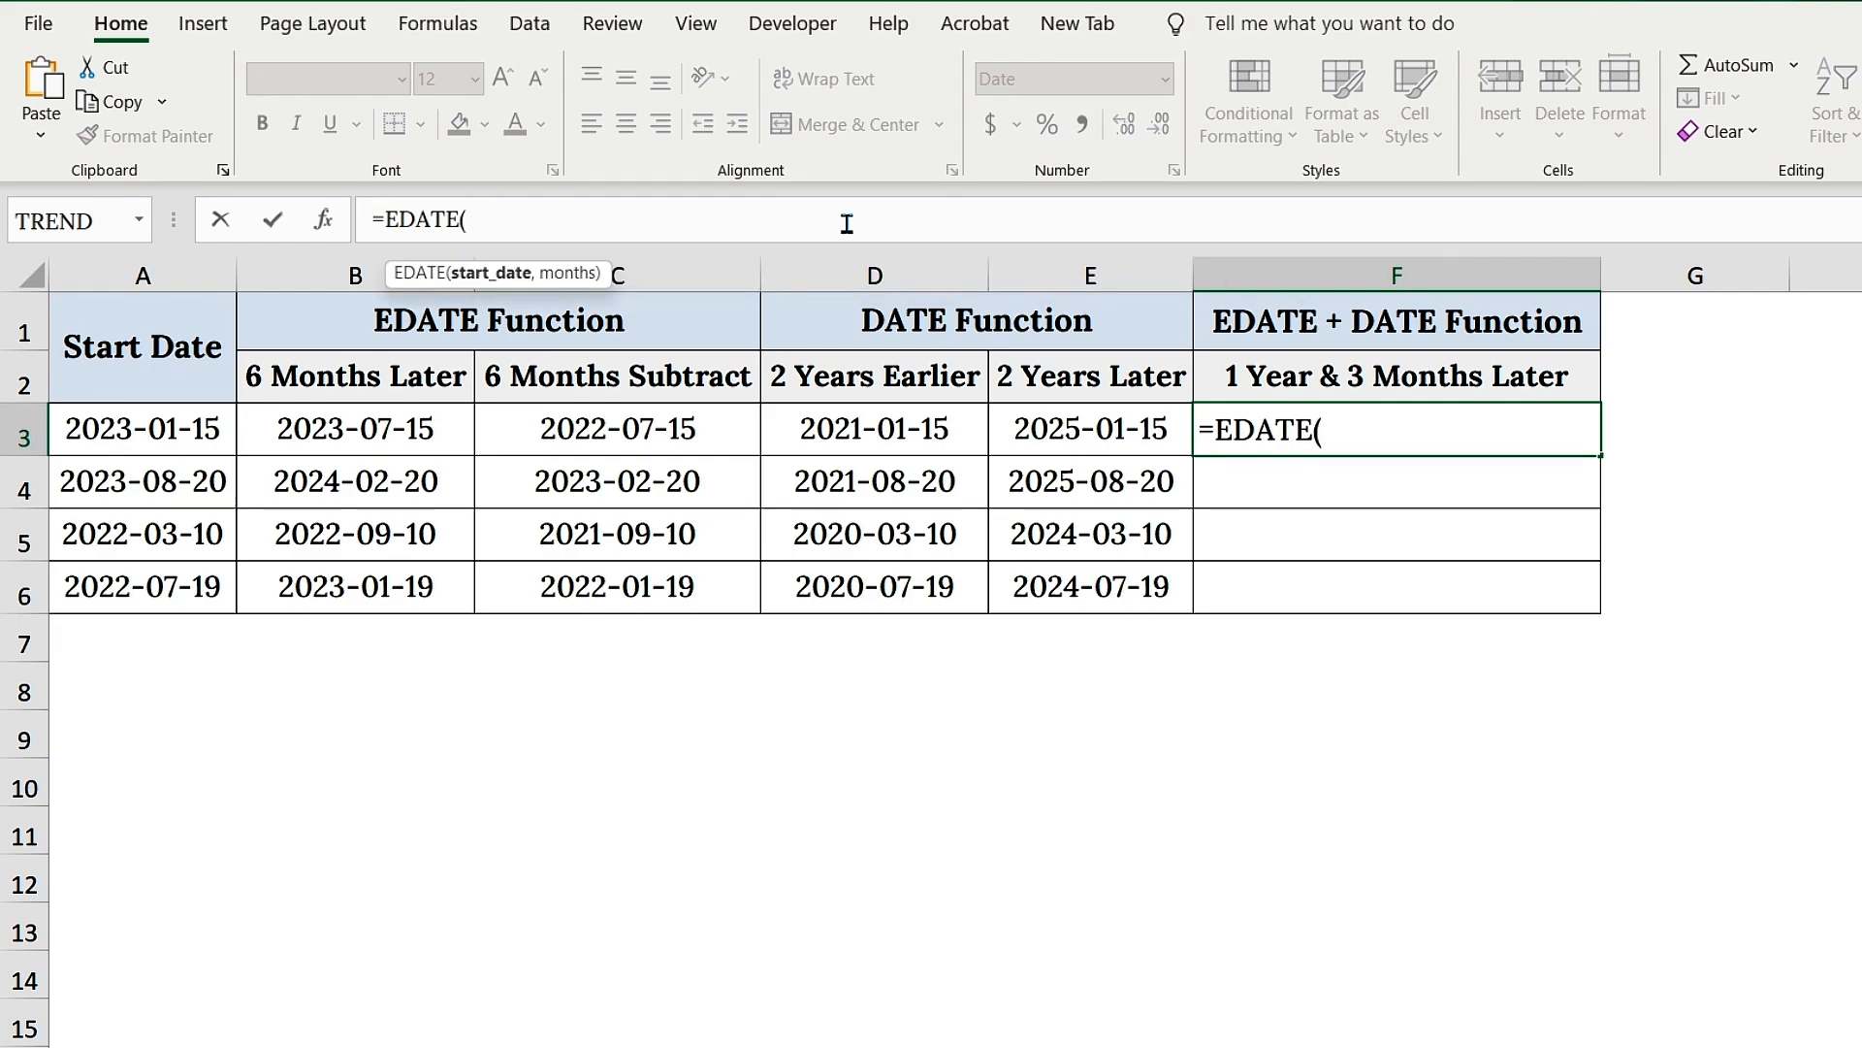
{"action": "type", "text": "DATE("}
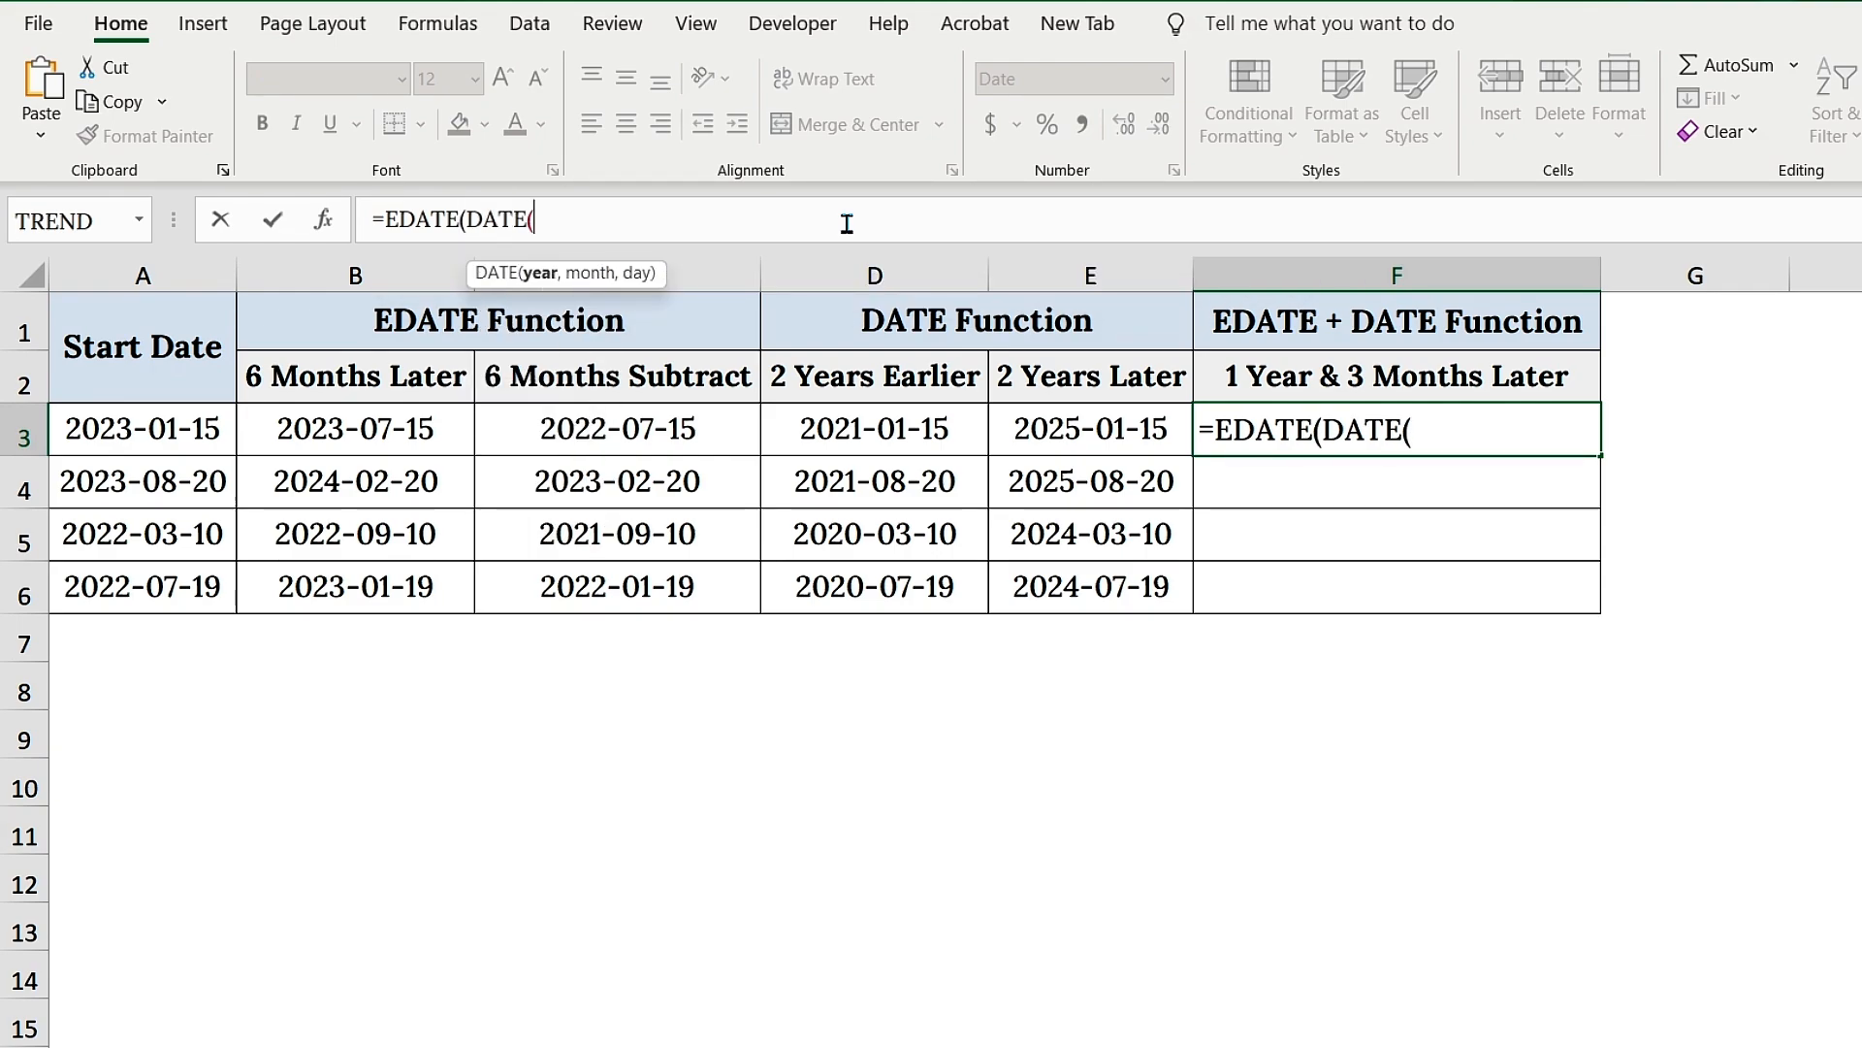
{"action": "type", "text": "YEAR("}
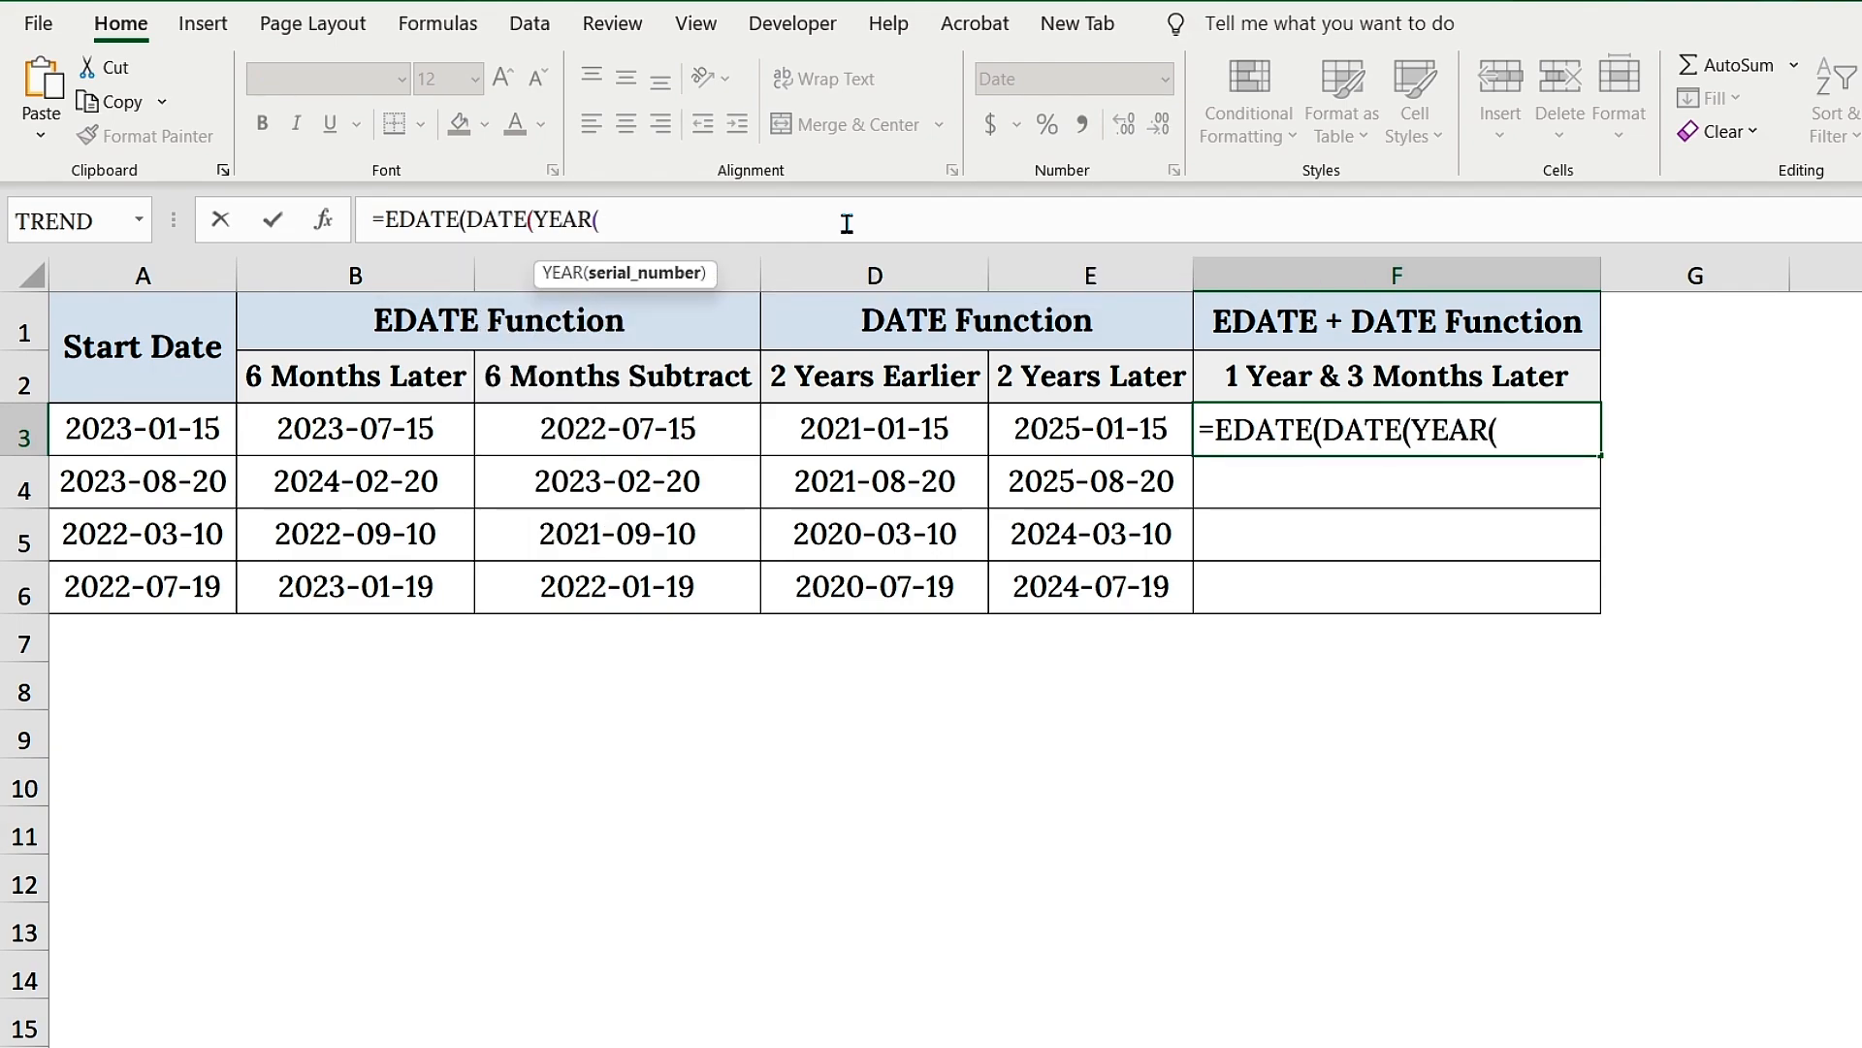
{"action": "left_click", "coordinate": [225, 431]}
{"action": "type", "text": ")"}
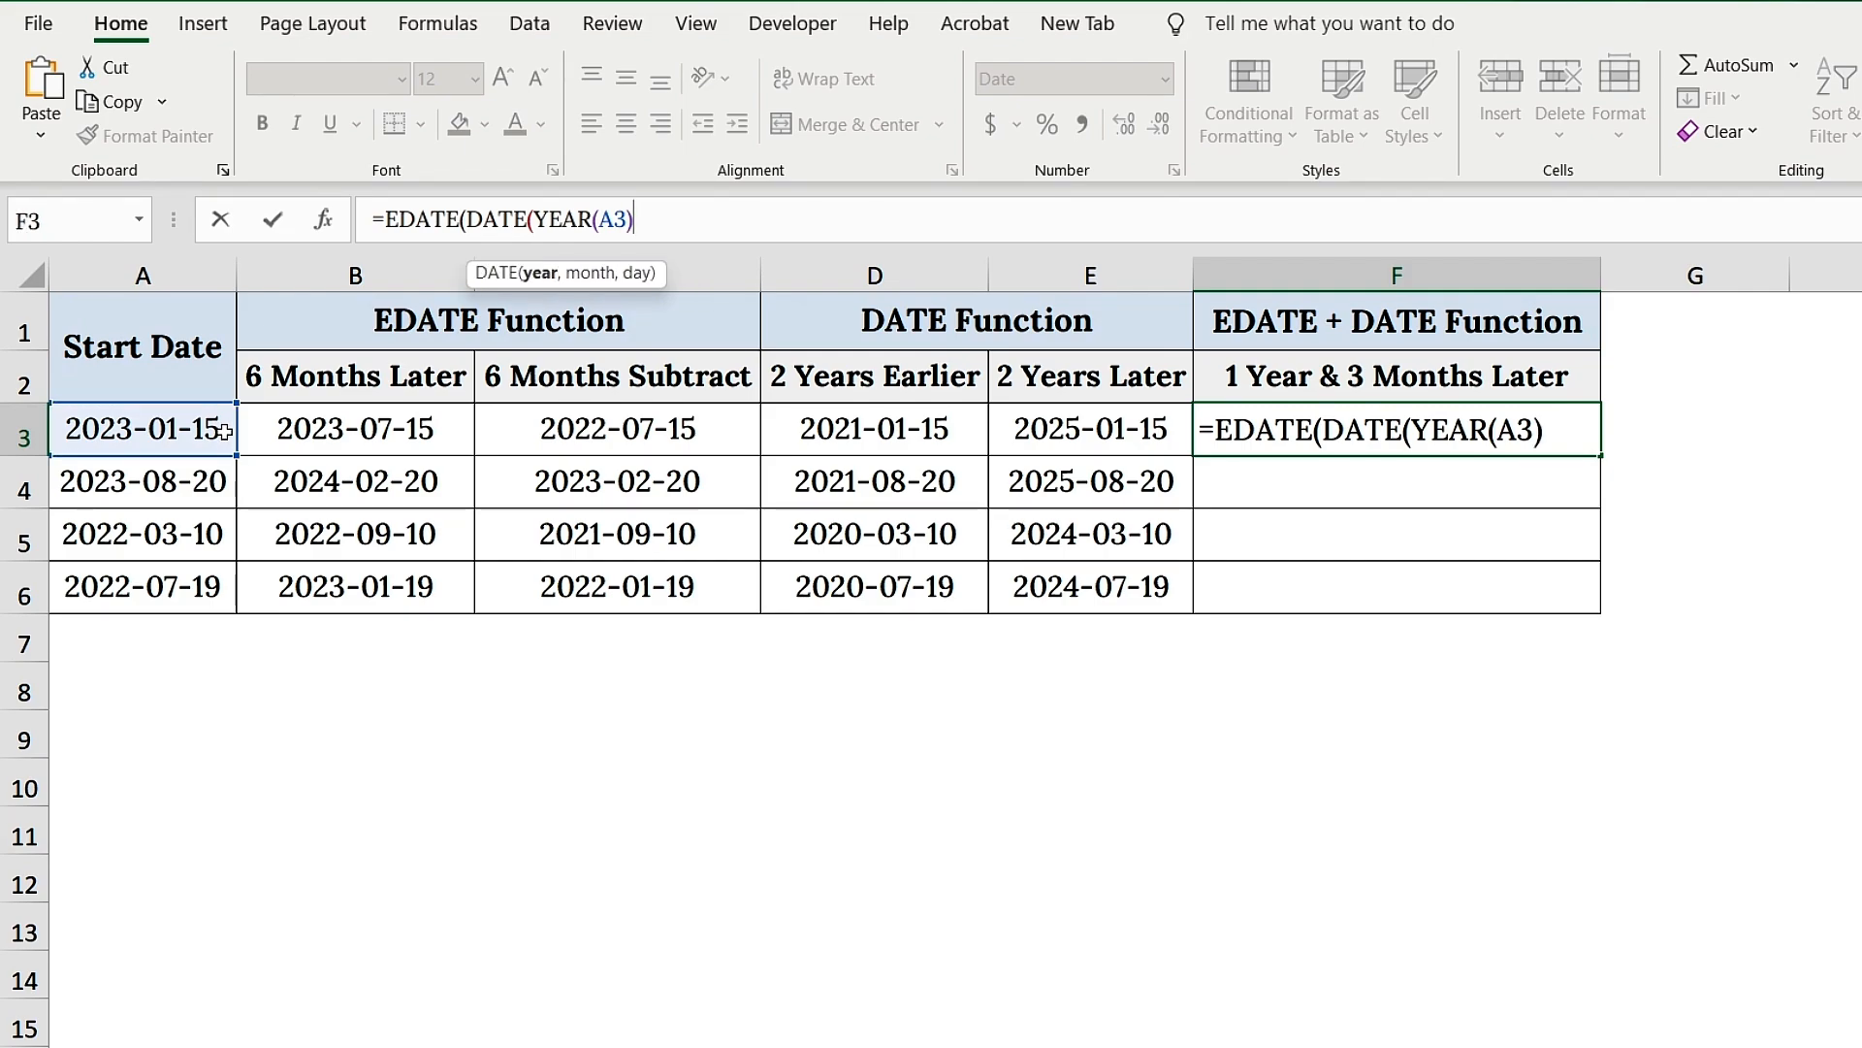
{"action": "type", "text": "+1, MON"}
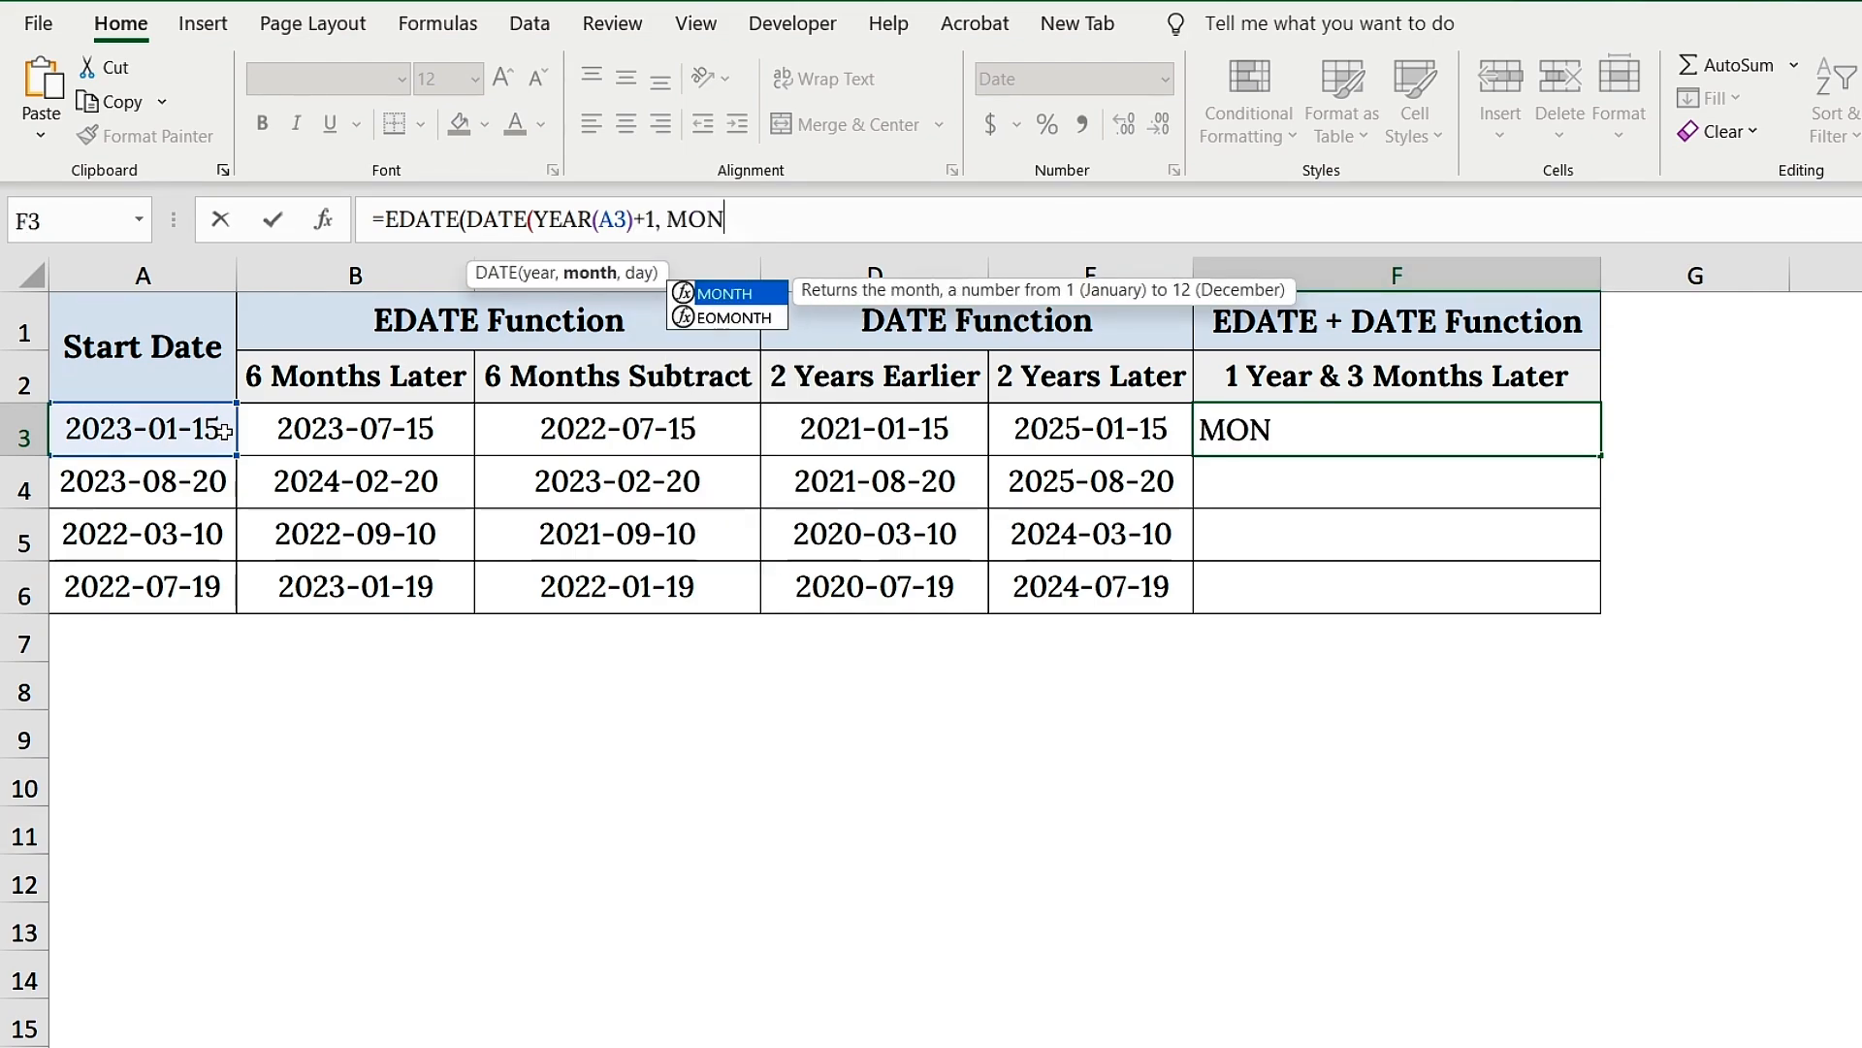
{"action": "type", "text": "TH("}
{"action": "left_click", "coordinate": [136, 422]}
{"action": "type", "text": "), DAY"}
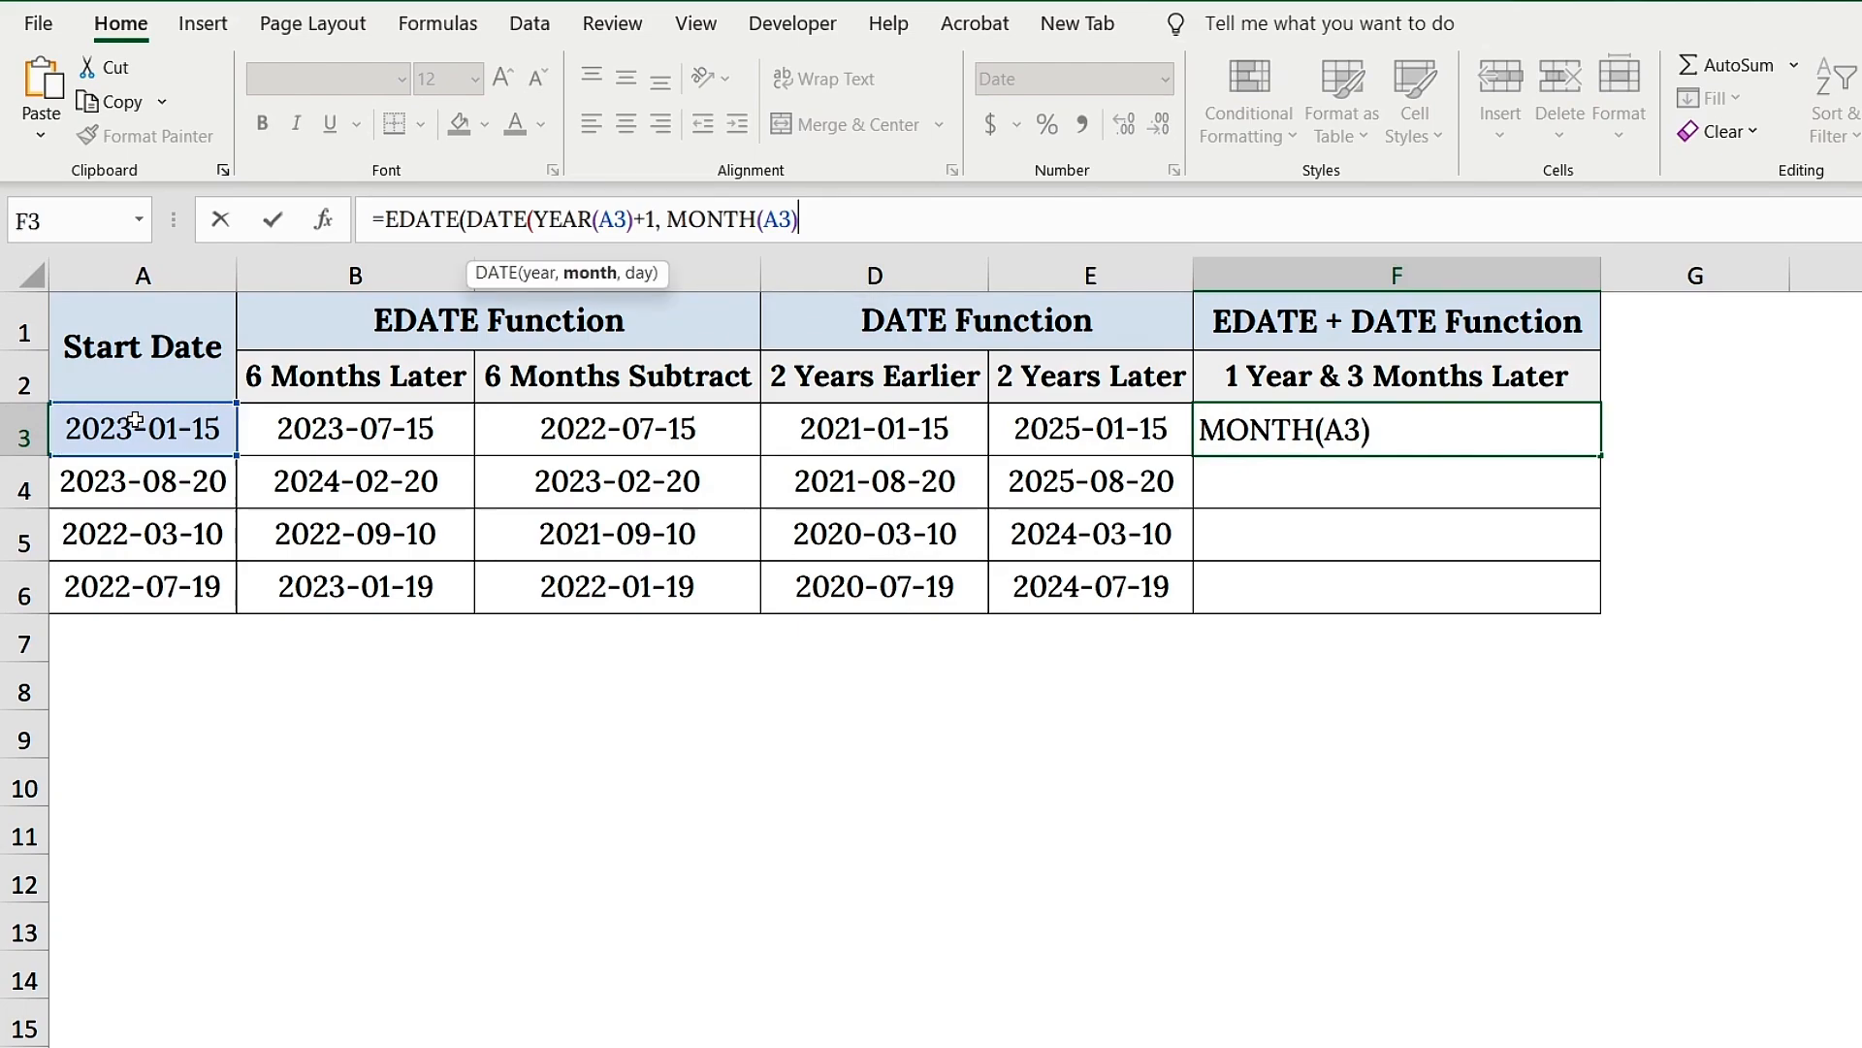
{"action": "type", "text": "("}
{"action": "left_click", "coordinate": [118, 422]}
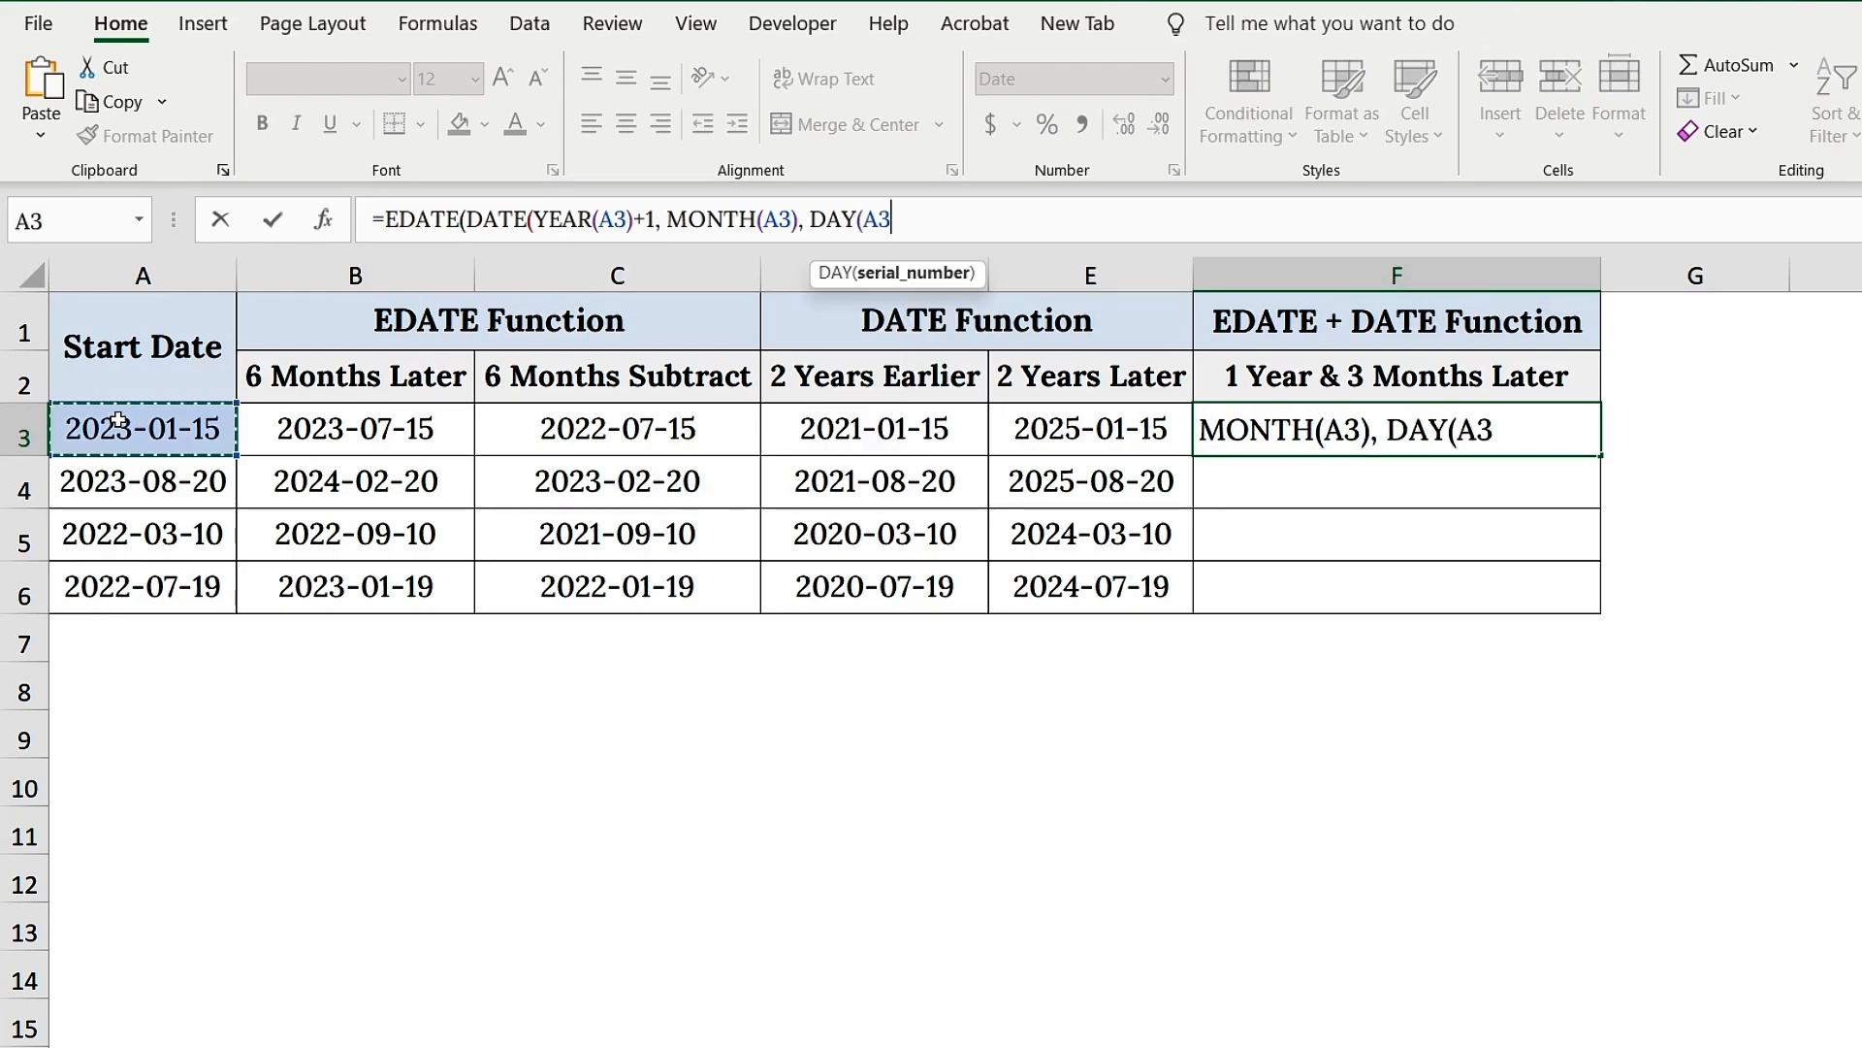
{"action": "type", "text": ")"}
{"action": "type", "text": "), 3)"}
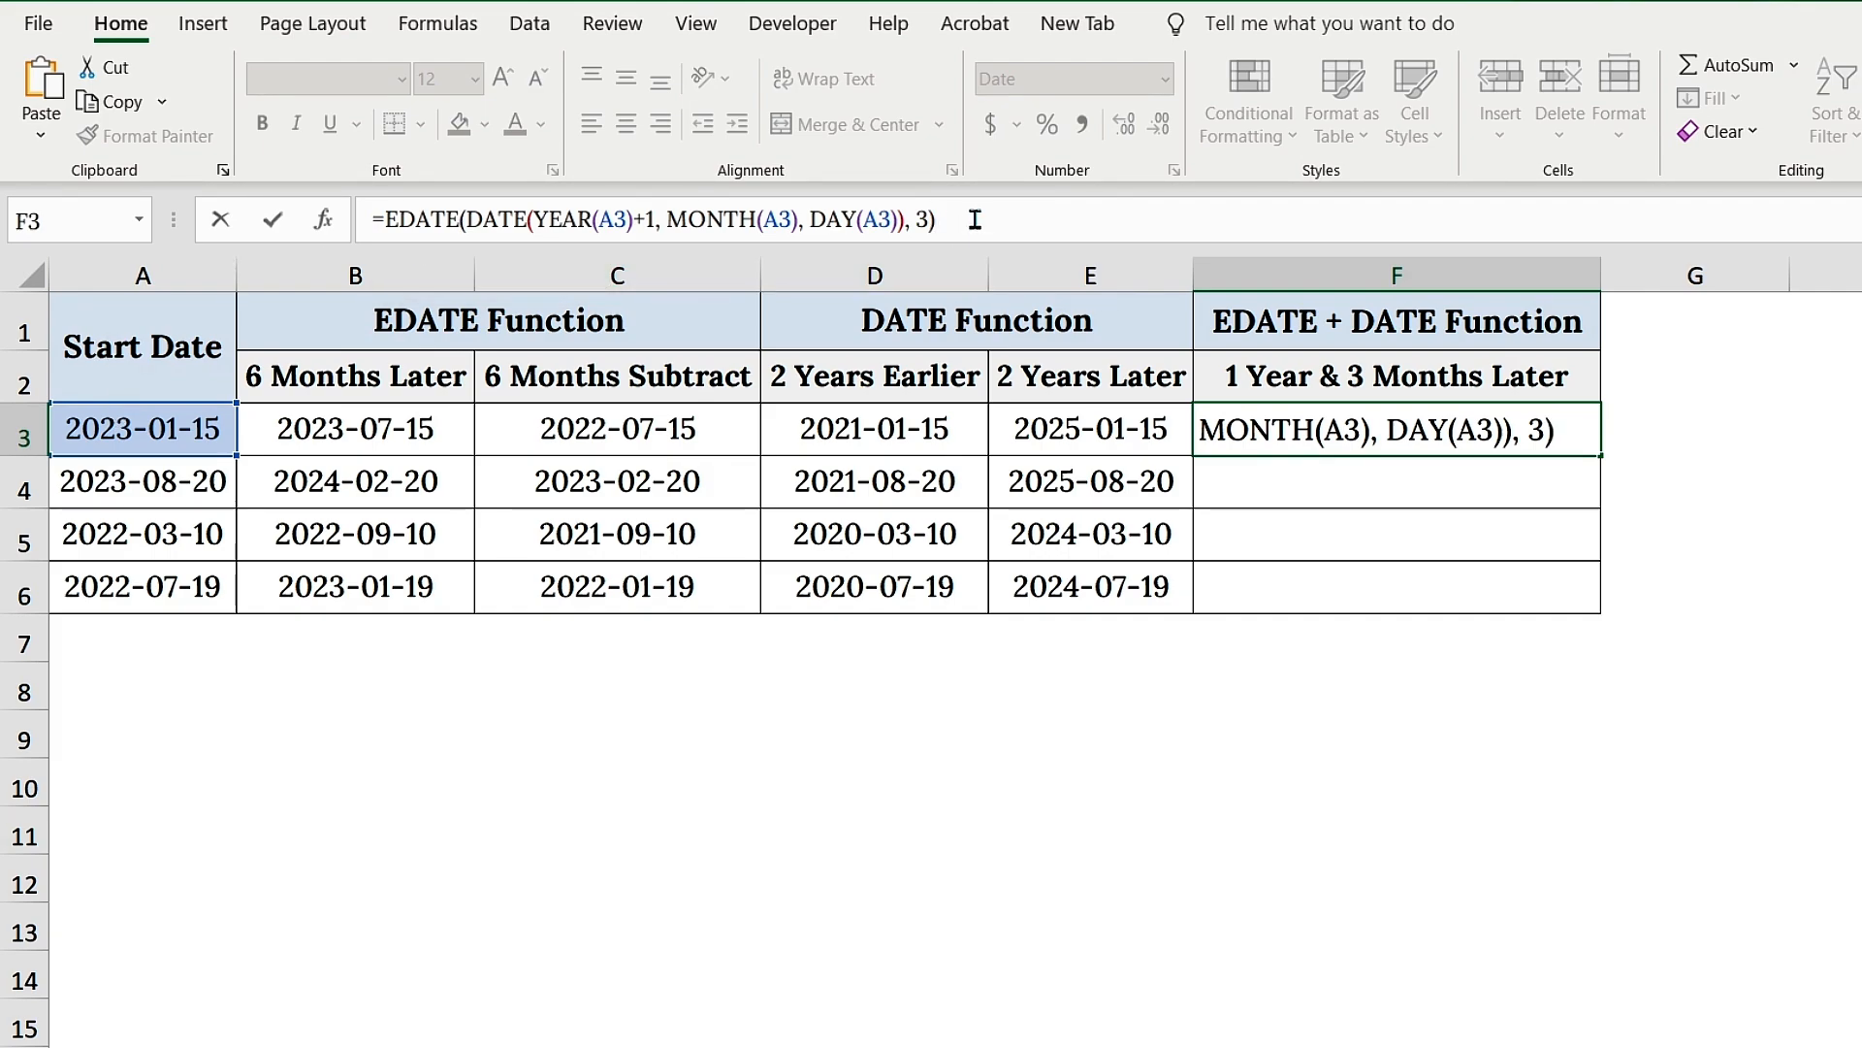
Step: Review the nested DATE and EDATE arguments in F3, commit the formula and fill it down to F6
{"action": "left_click", "coordinate": [653, 219]}
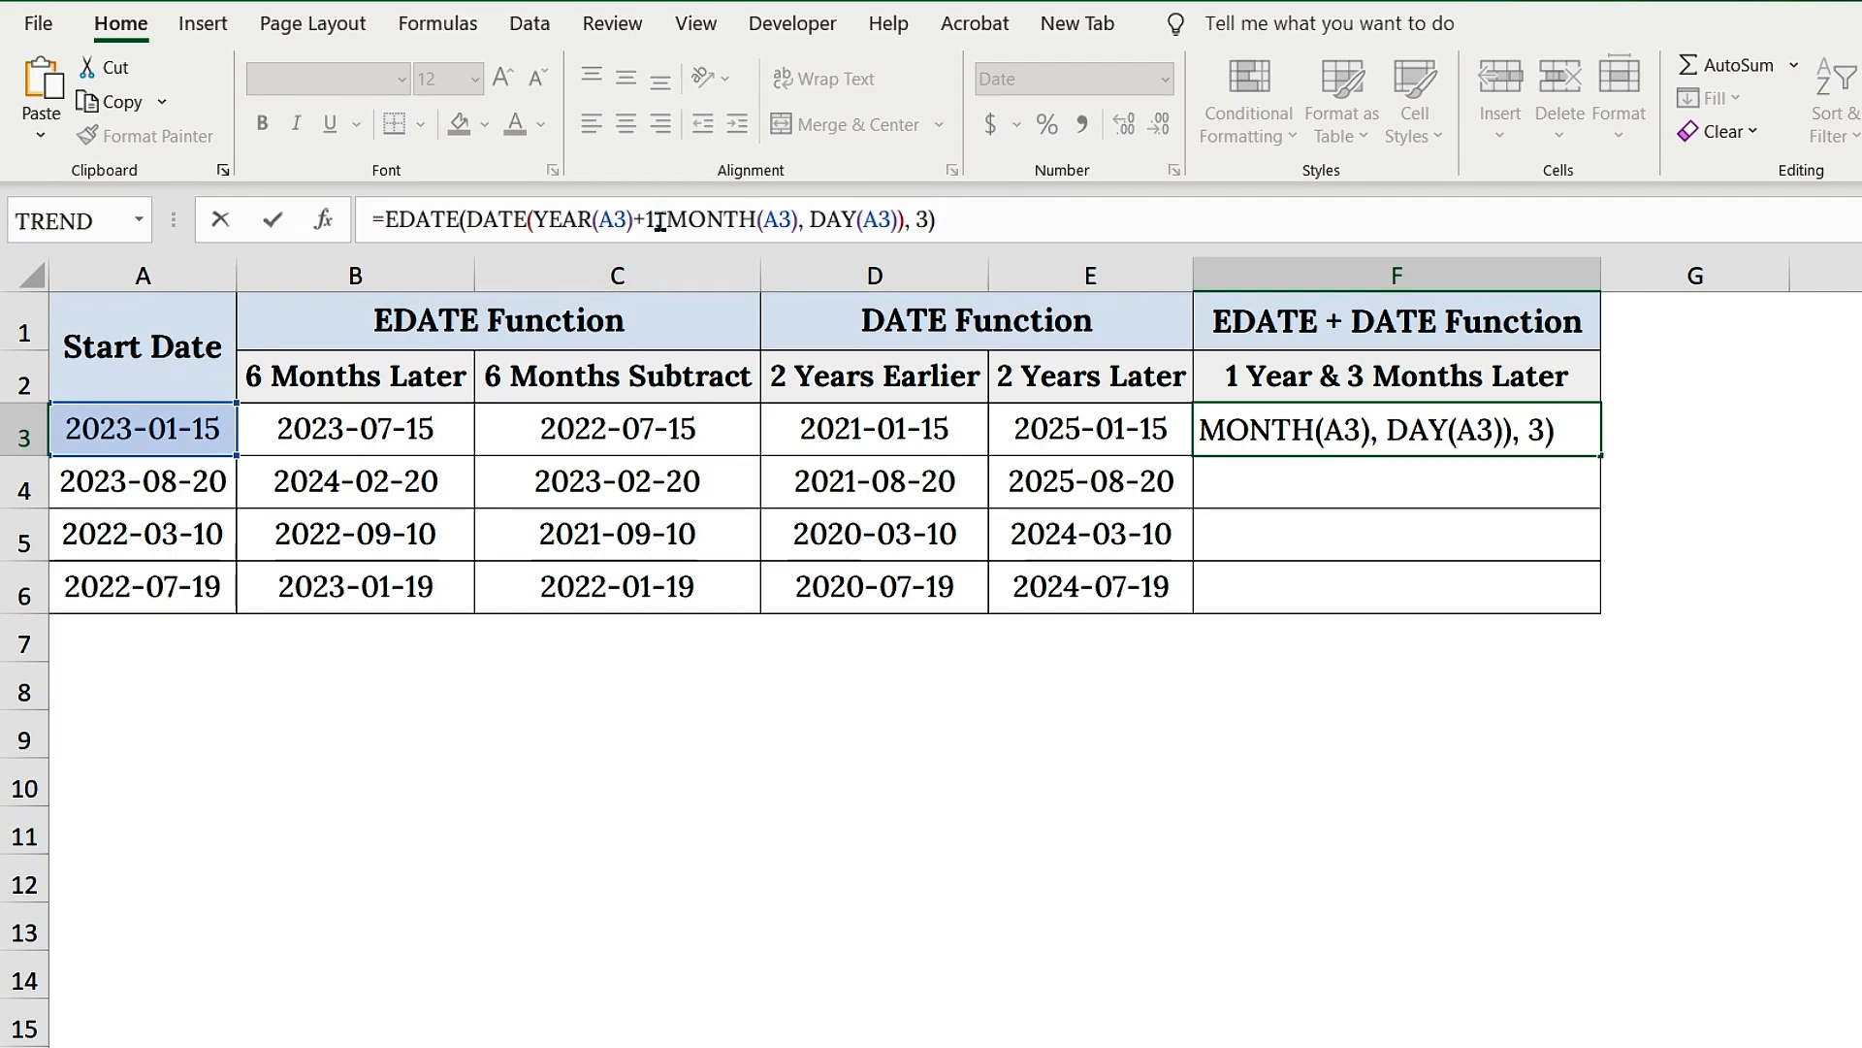
{"action": "left_click_drag", "start_coordinate": [535, 219], "coordinate": [656, 220]}
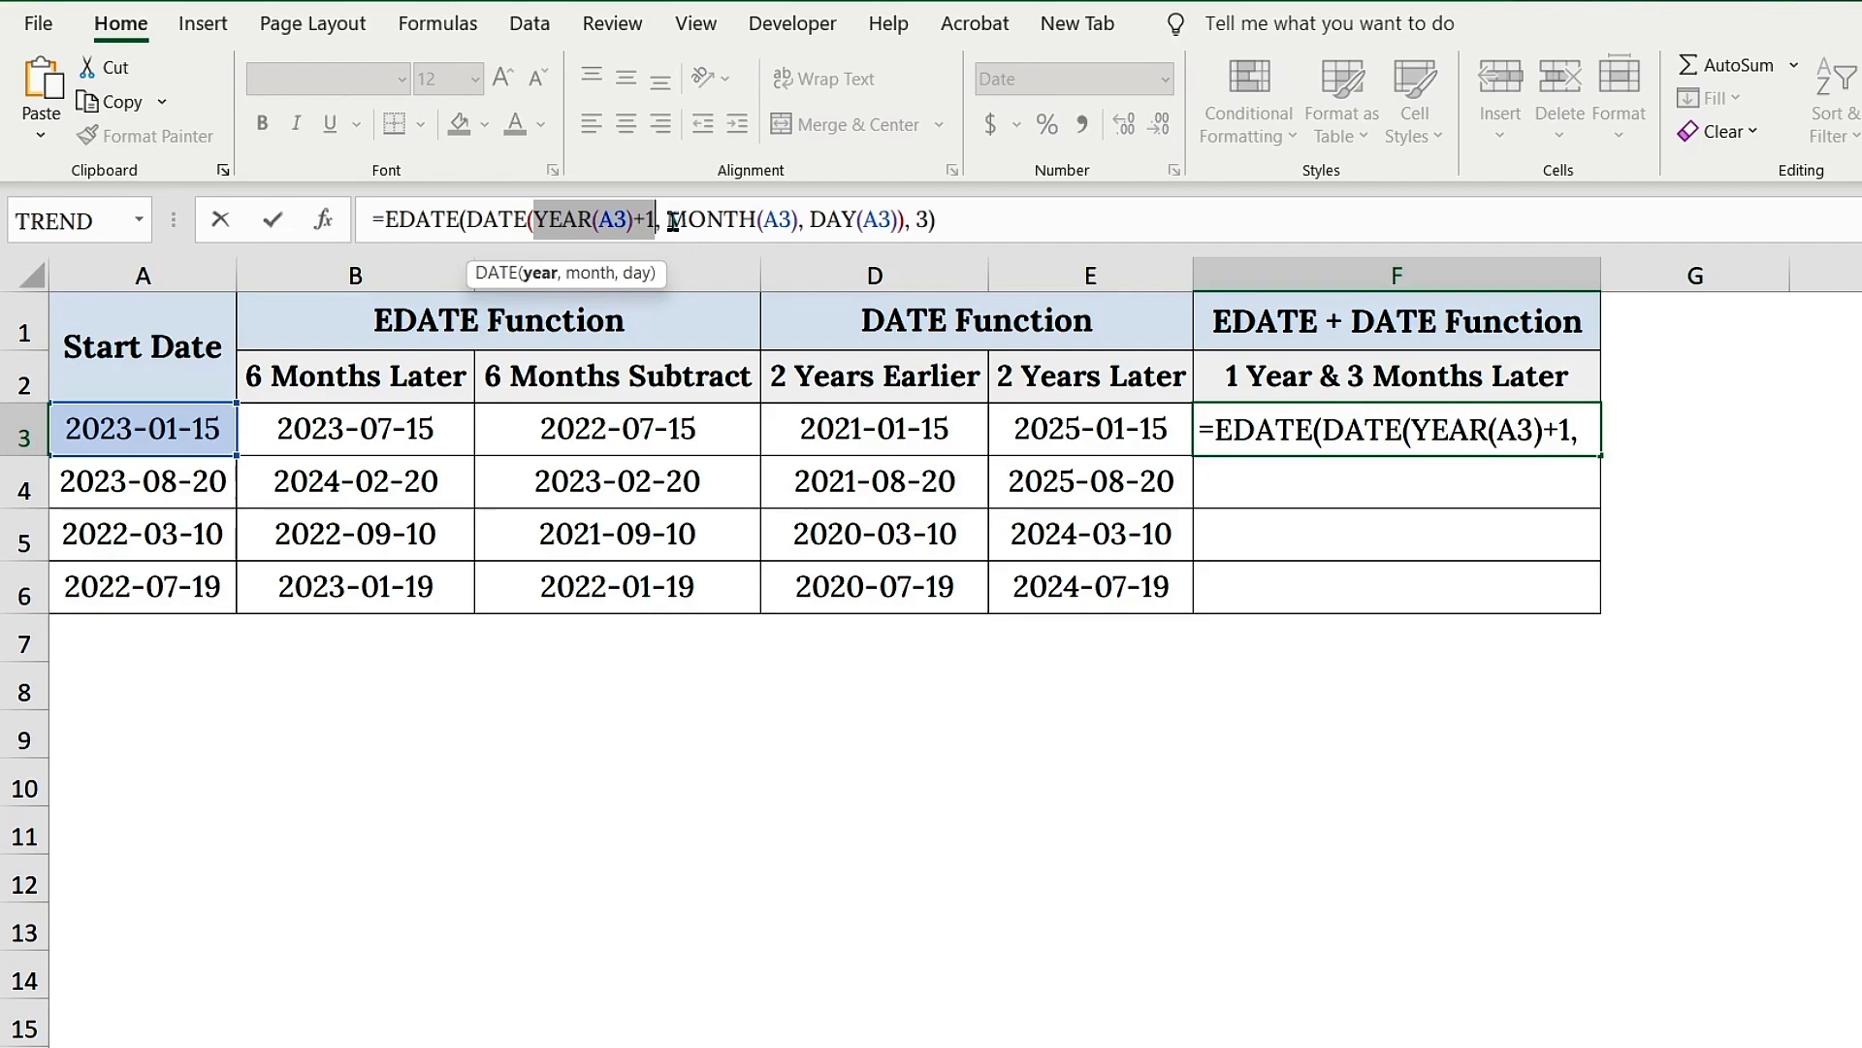
{"action": "left_click_drag", "start_coordinate": [668, 220], "coordinate": [907, 222]}
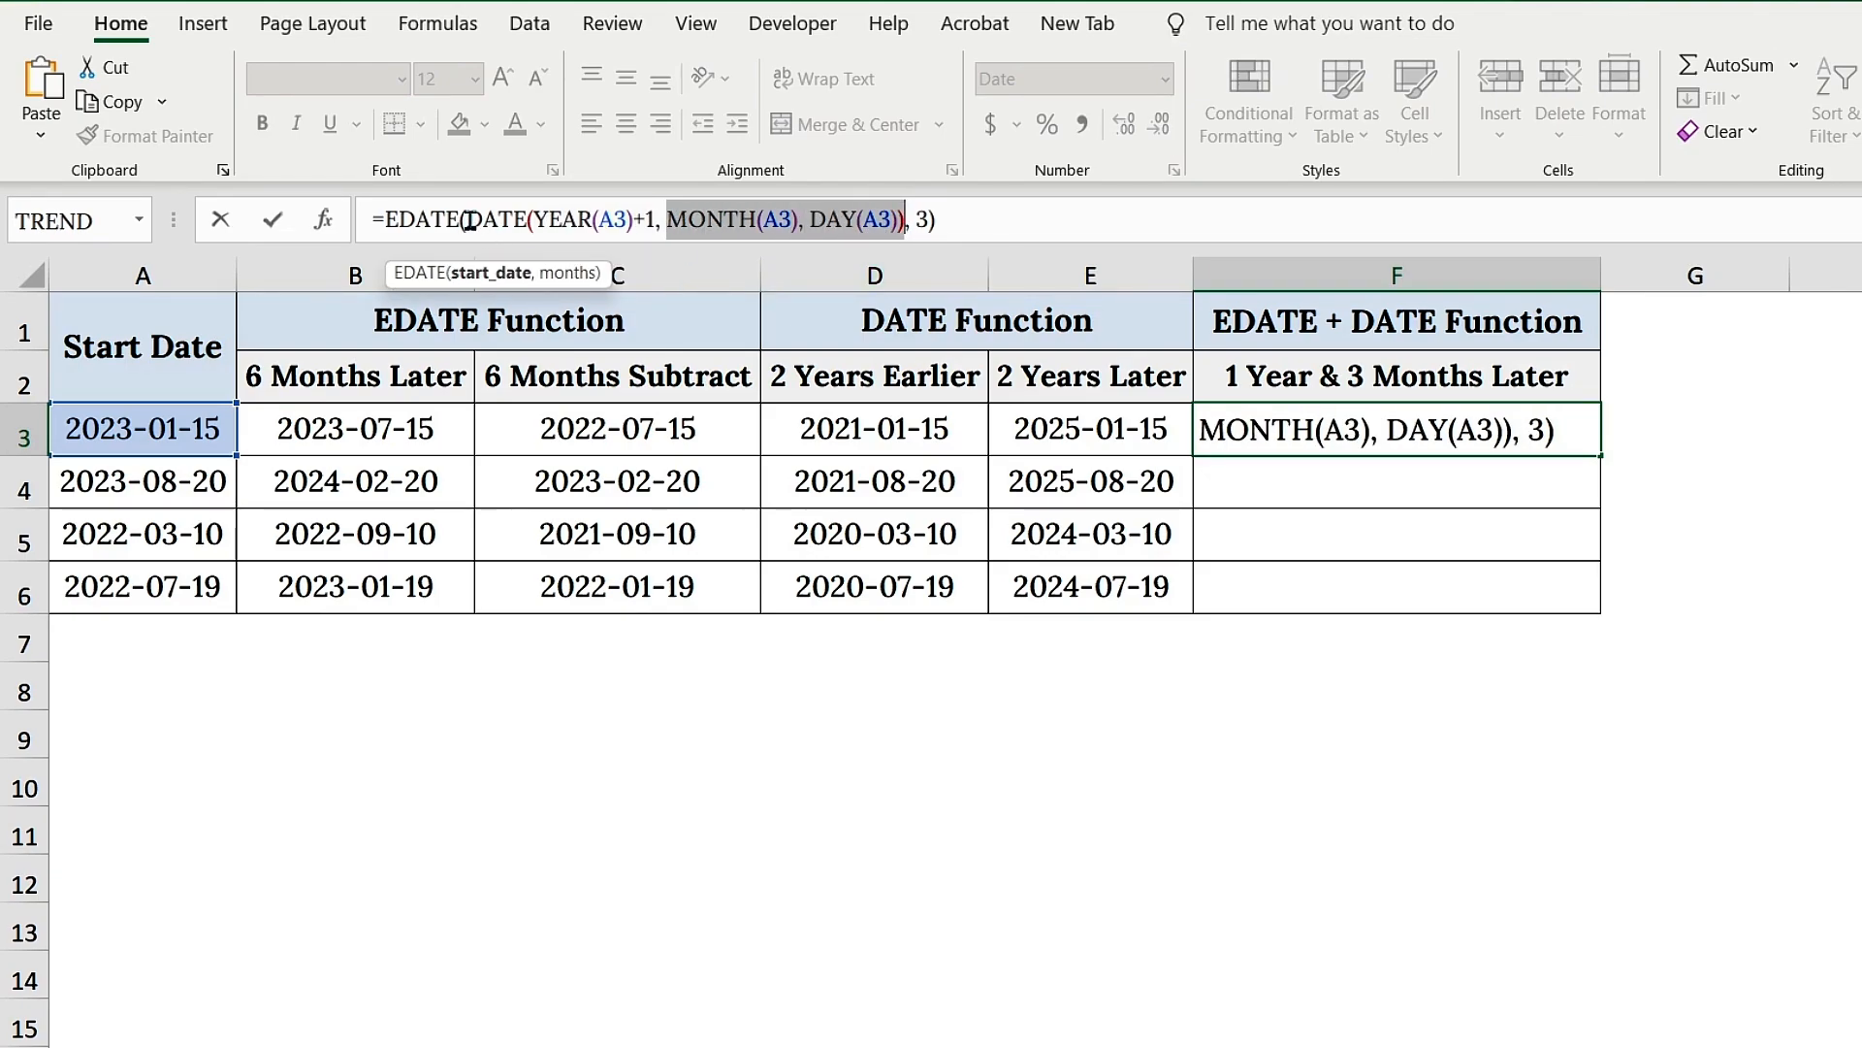
{"action": "left_click_drag", "start_coordinate": [468, 222], "coordinate": [920, 250]}
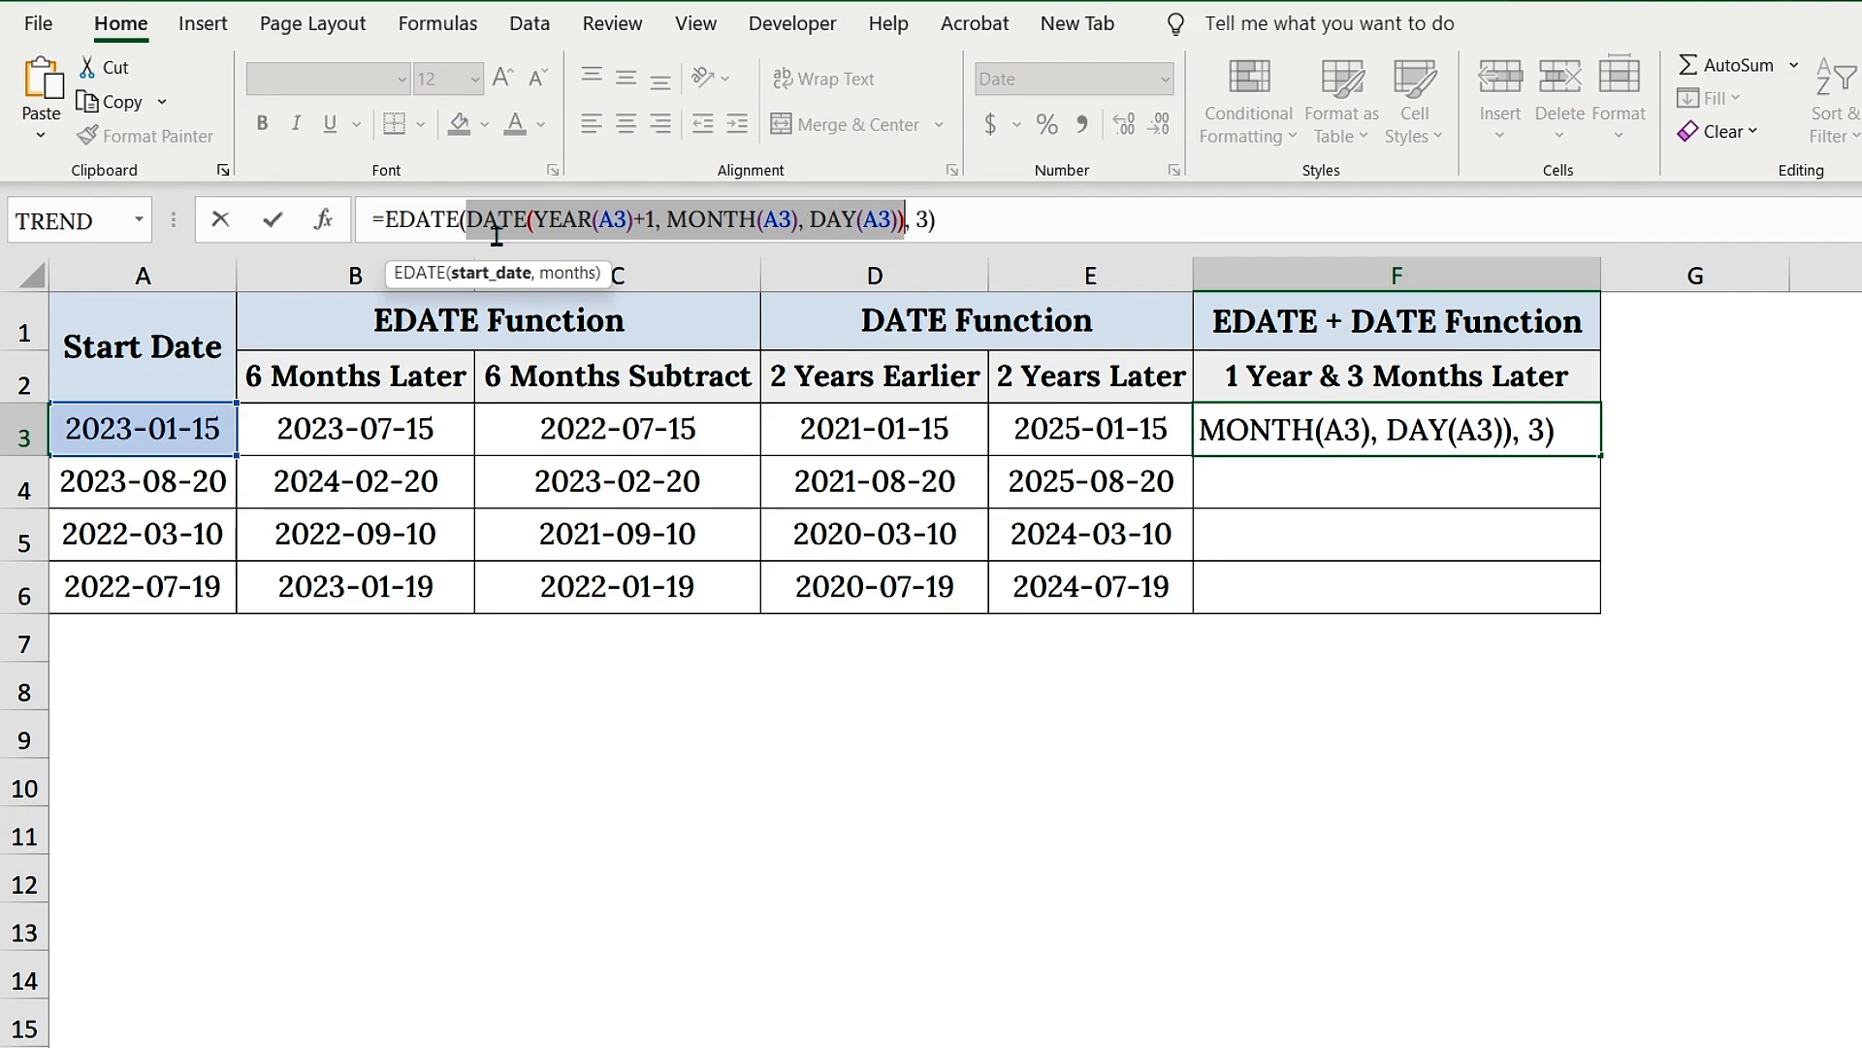
{"action": "left_click_drag", "start_coordinate": [386, 221], "coordinate": [461, 221]}
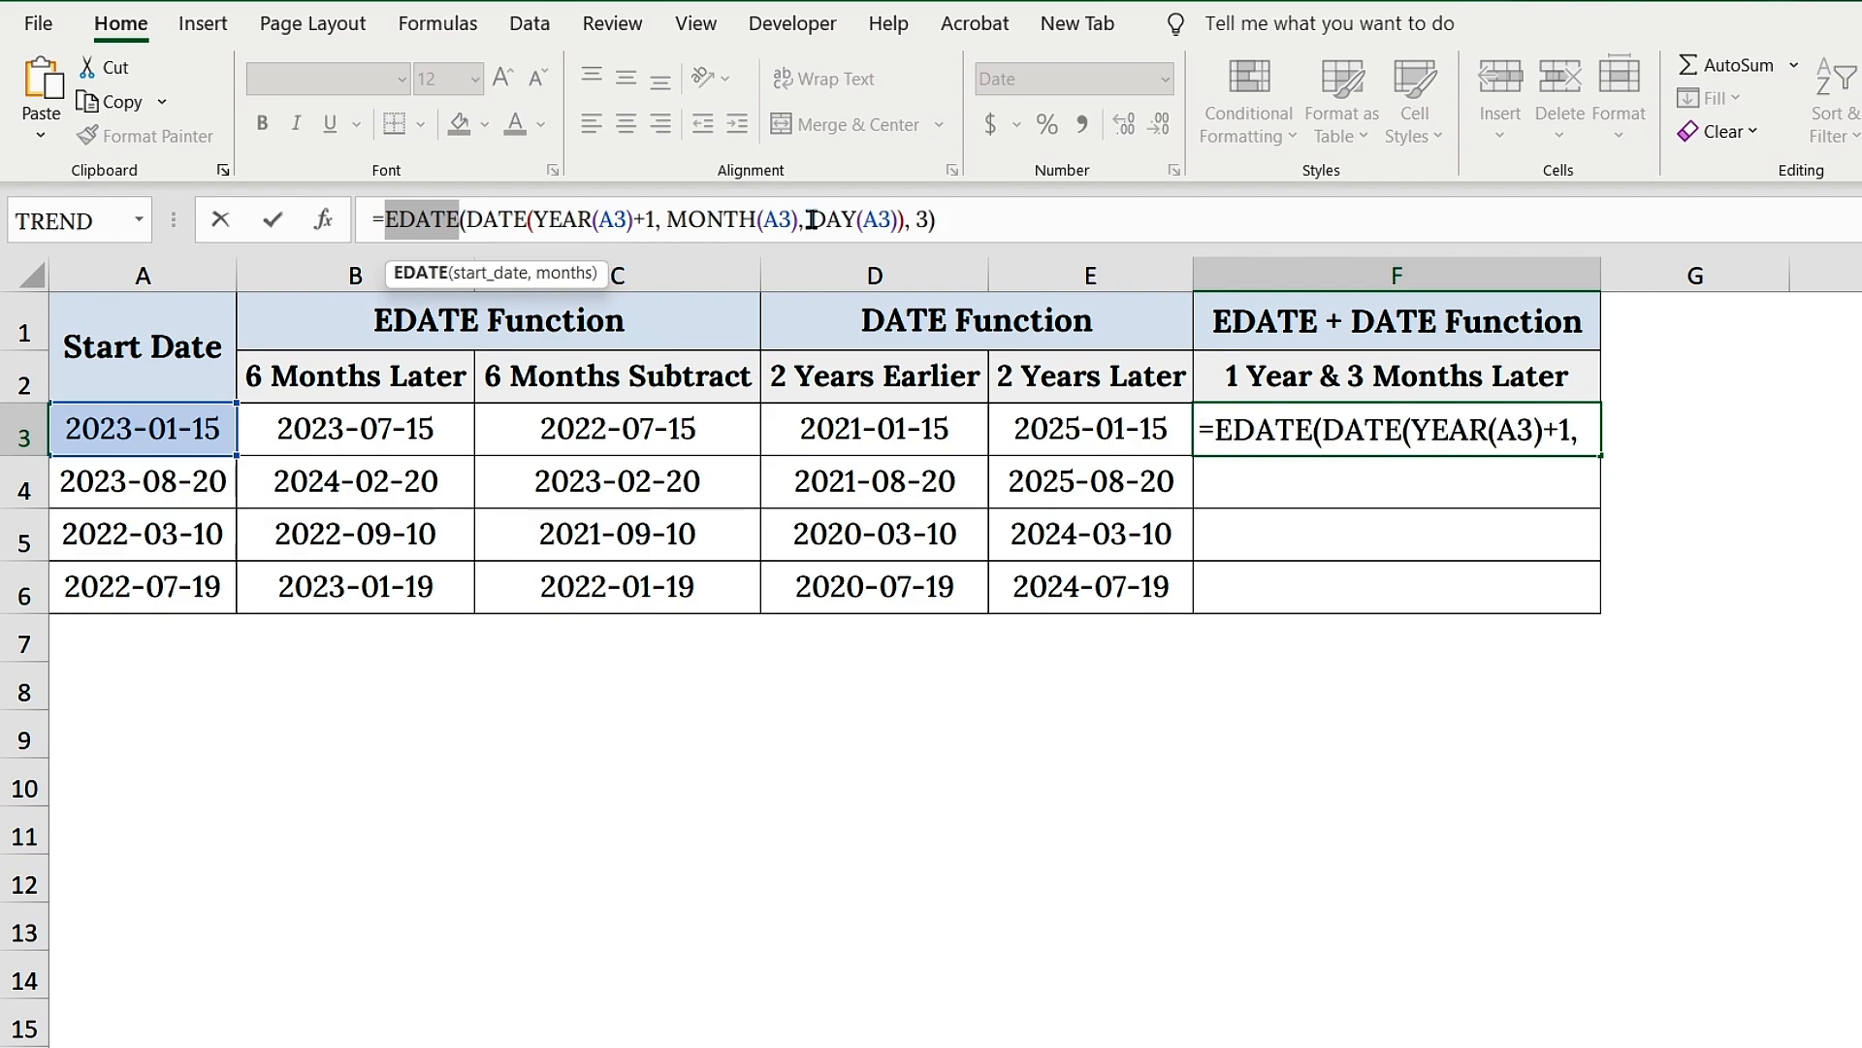
{"action": "left_click", "coordinate": [973, 222]}
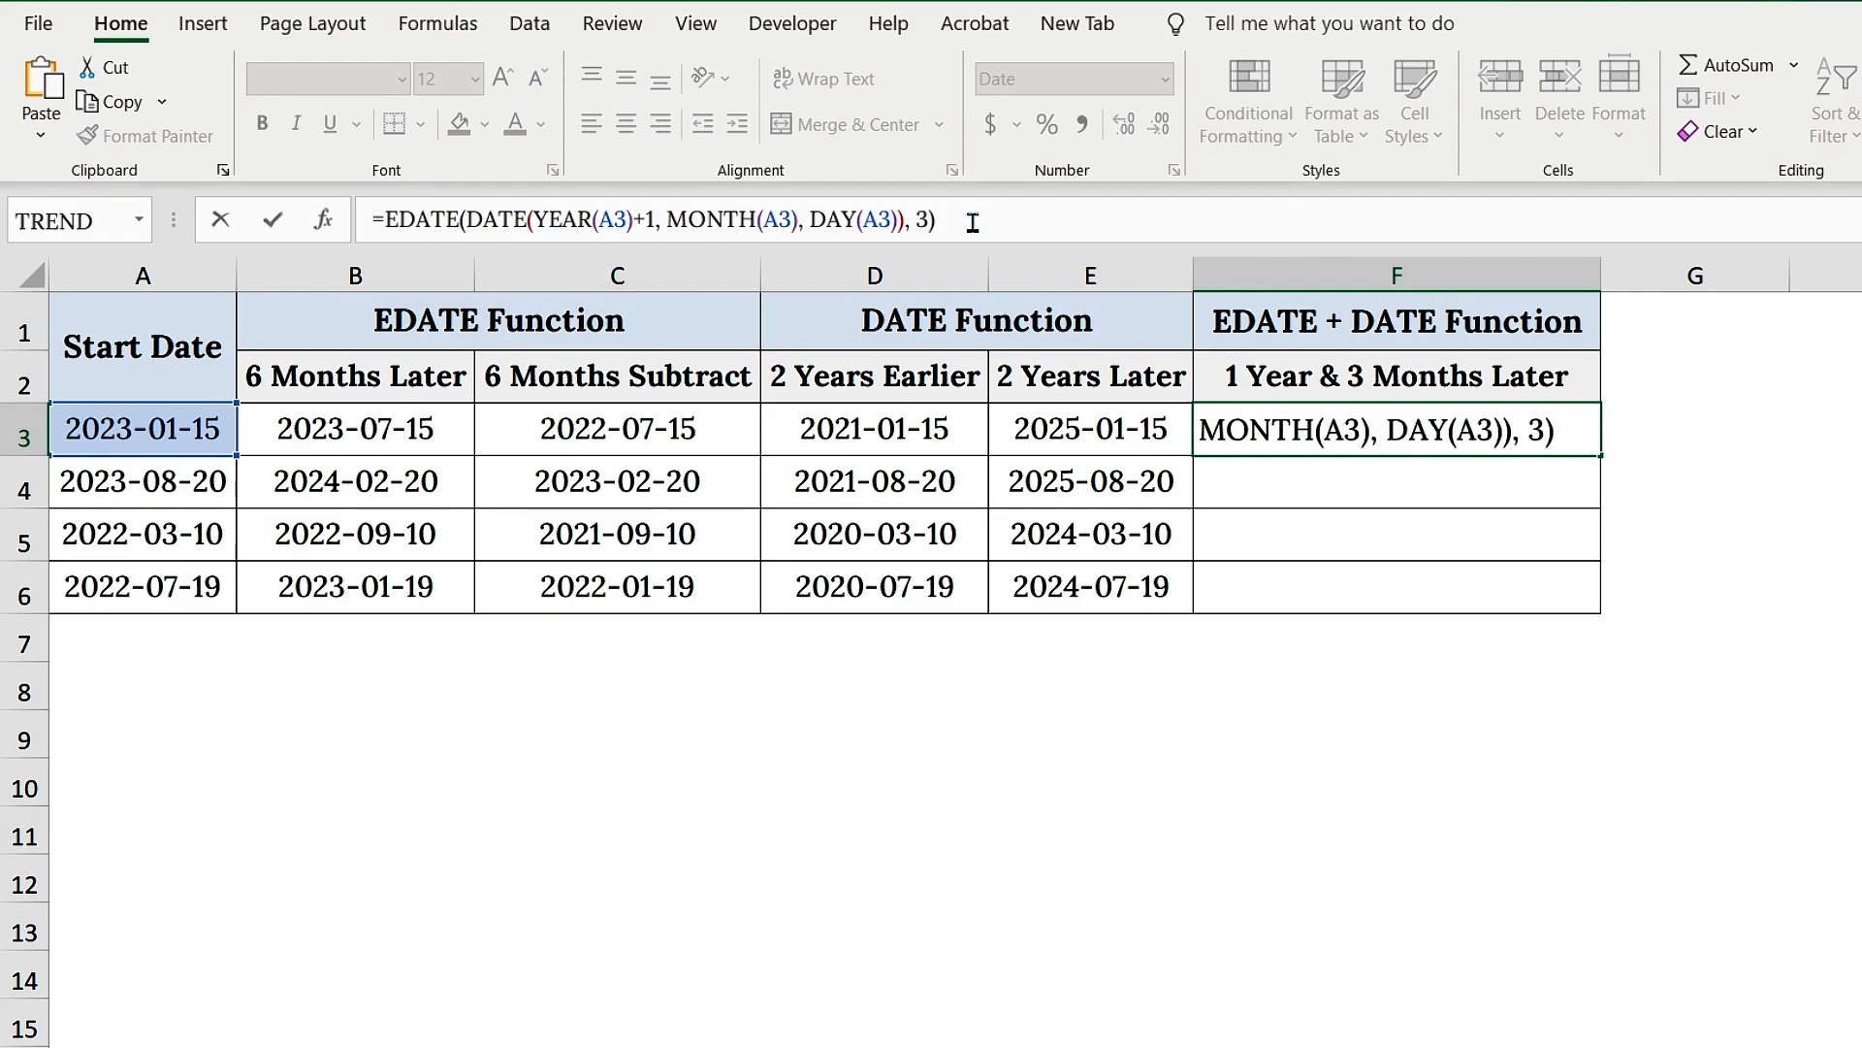
{"action": "key", "text": "Return"}
{"action": "left_click", "coordinate": [1436, 448]}
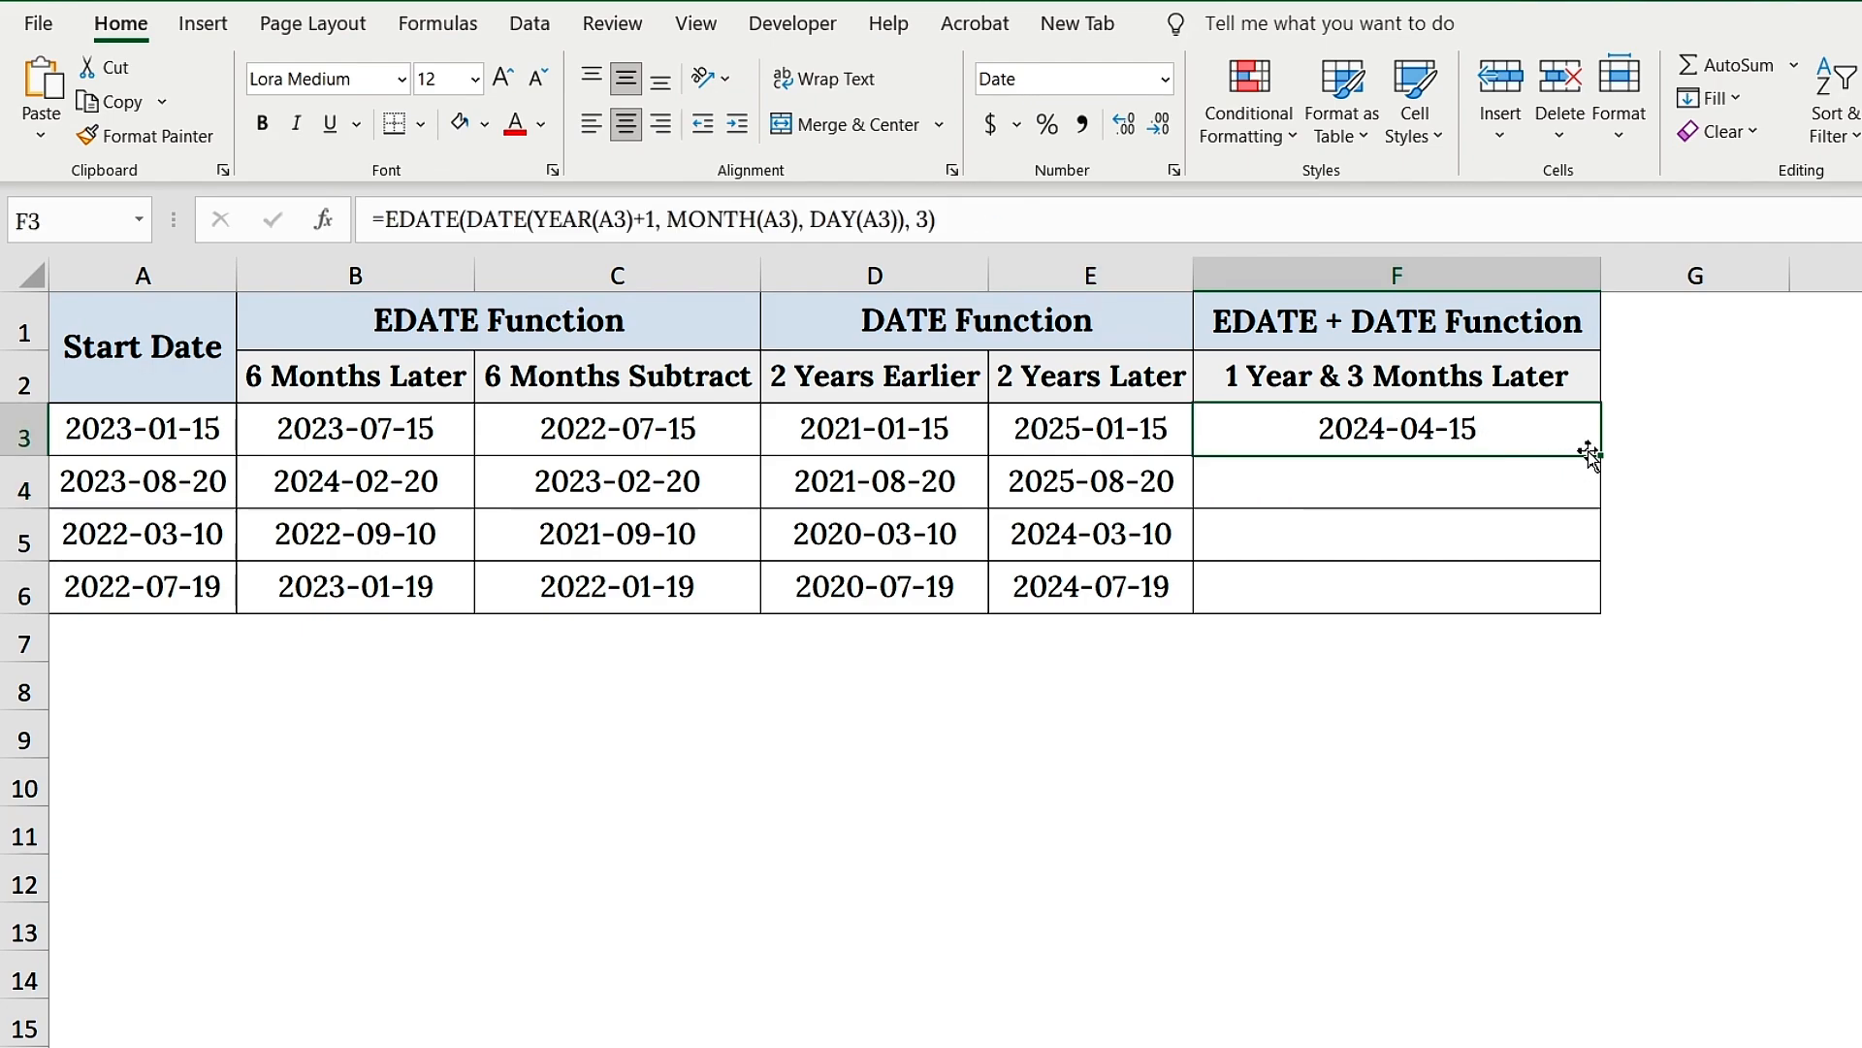
{"action": "left_click_drag", "start_coordinate": [1589, 453], "coordinate": [1604, 611]}
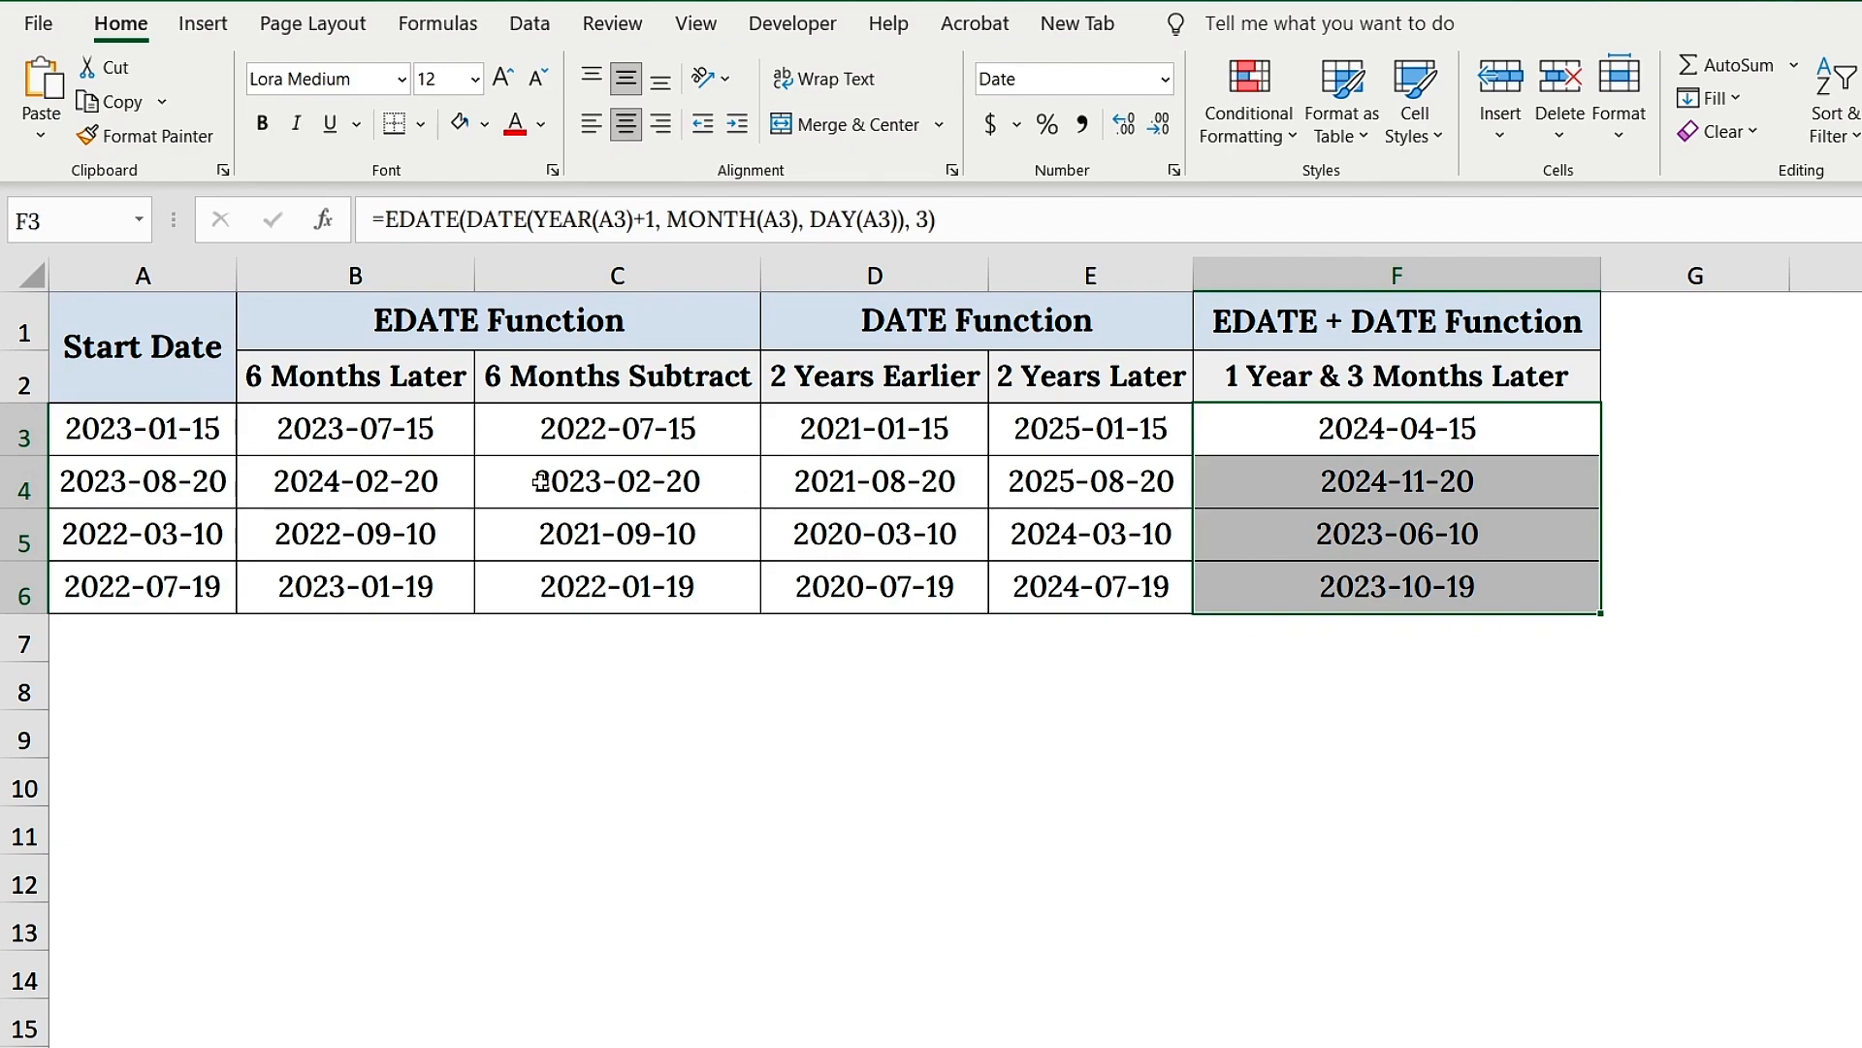
Step: Format the calculated dates in B3:F6 as Date with type 2012-03-14 and the English (United States) locale
{"action": "left_click", "coordinate": [436, 439]}
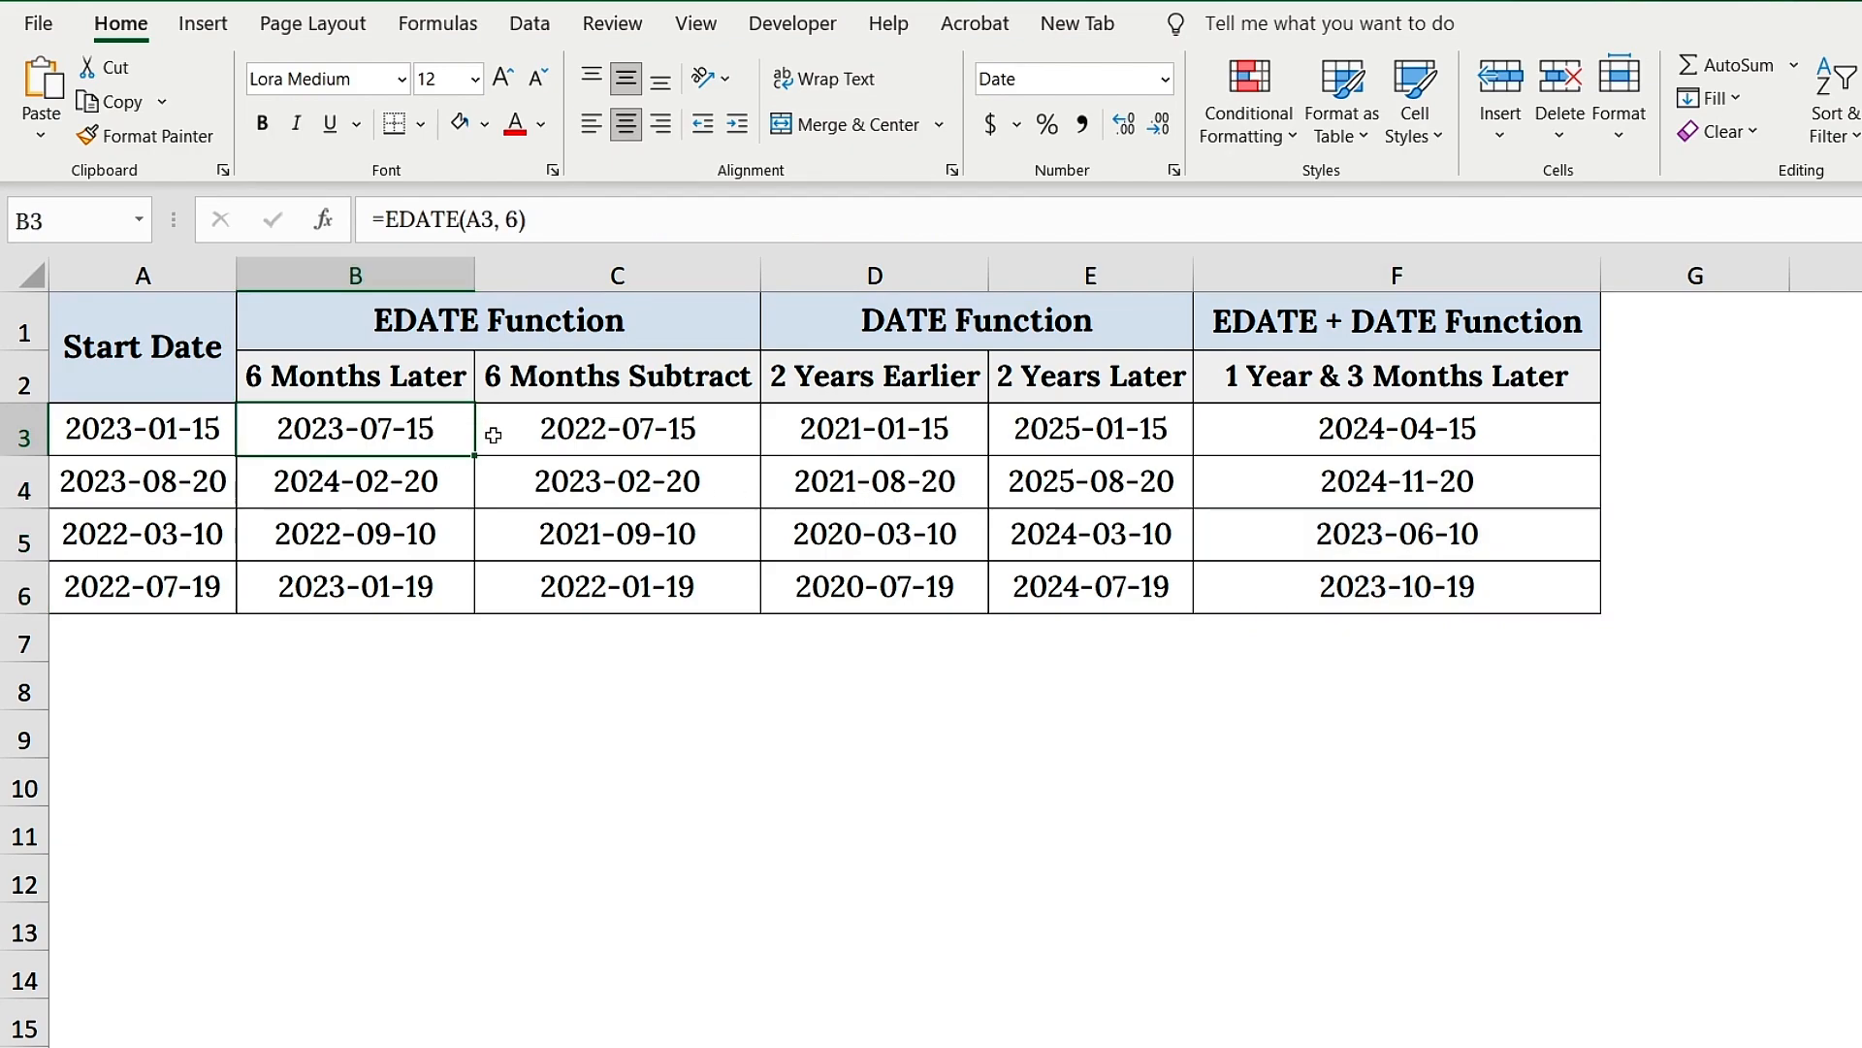
{"action": "left_click_drag", "start_coordinate": [463, 430], "coordinate": [1354, 574]}
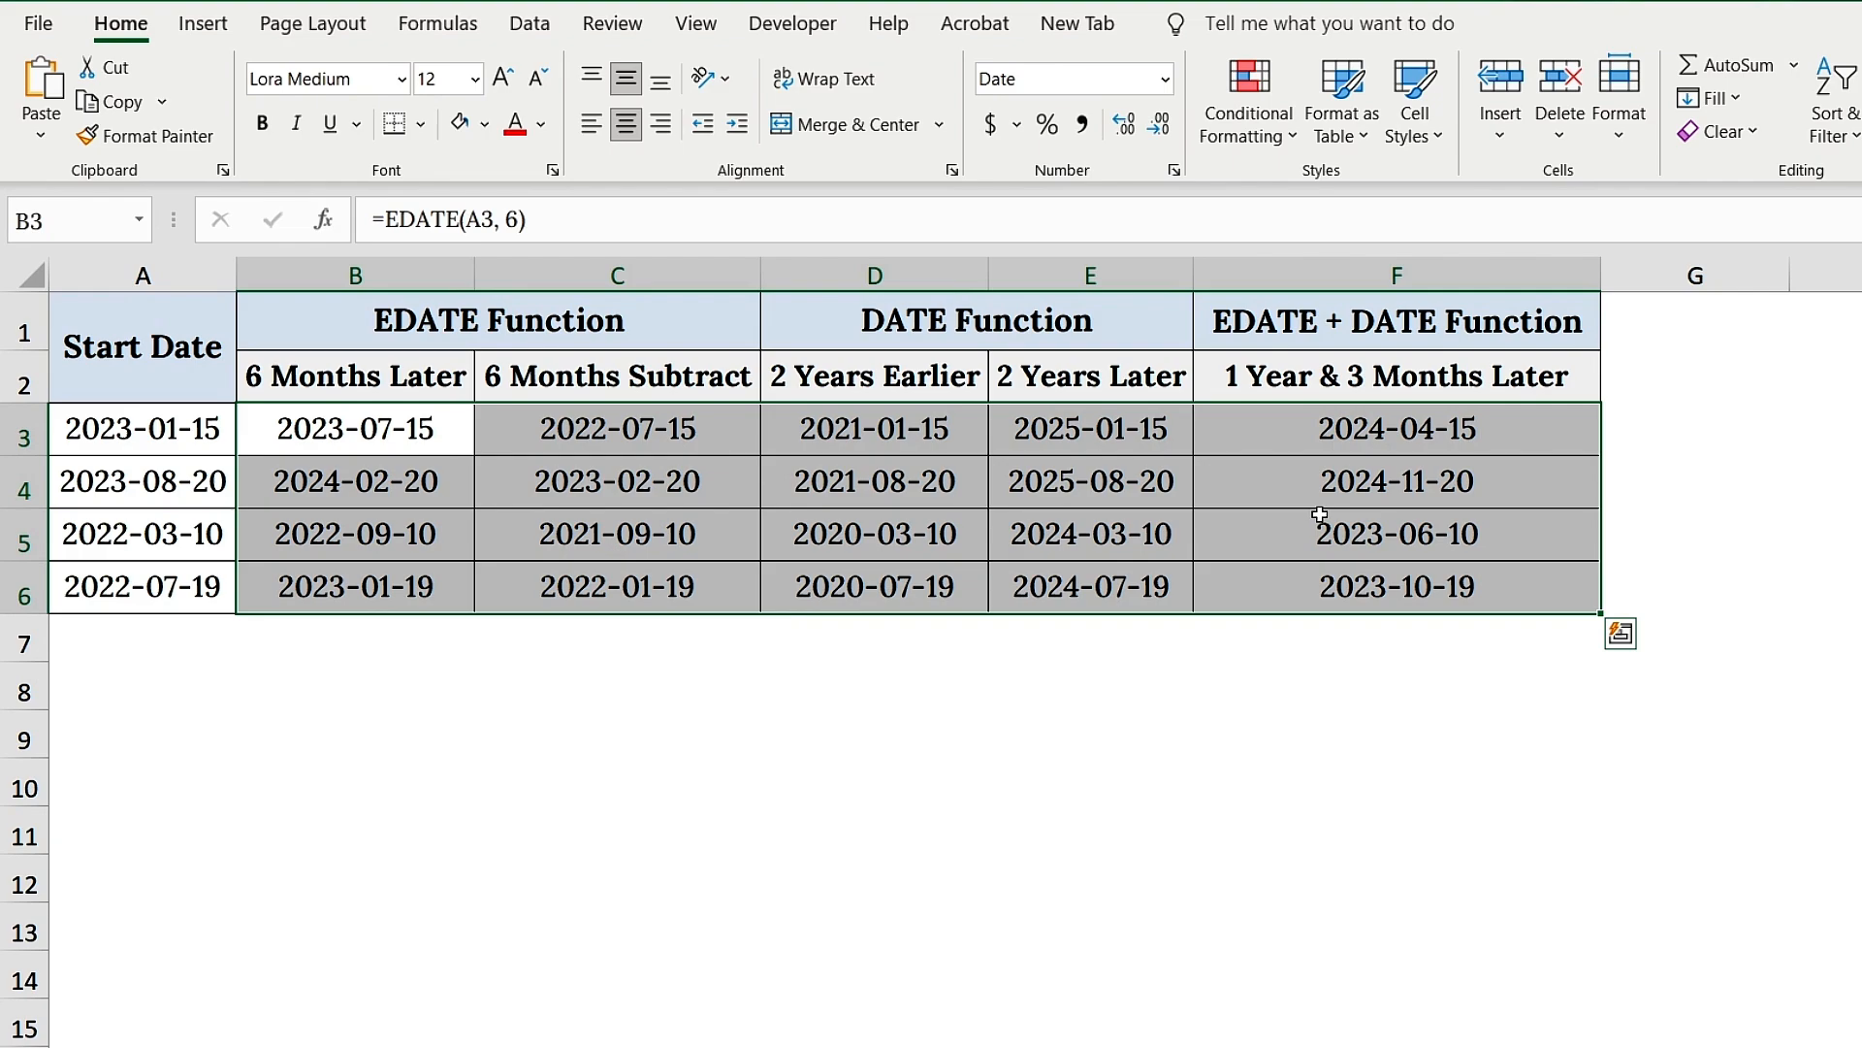
{"action": "right_click", "coordinate": [1284, 423]}
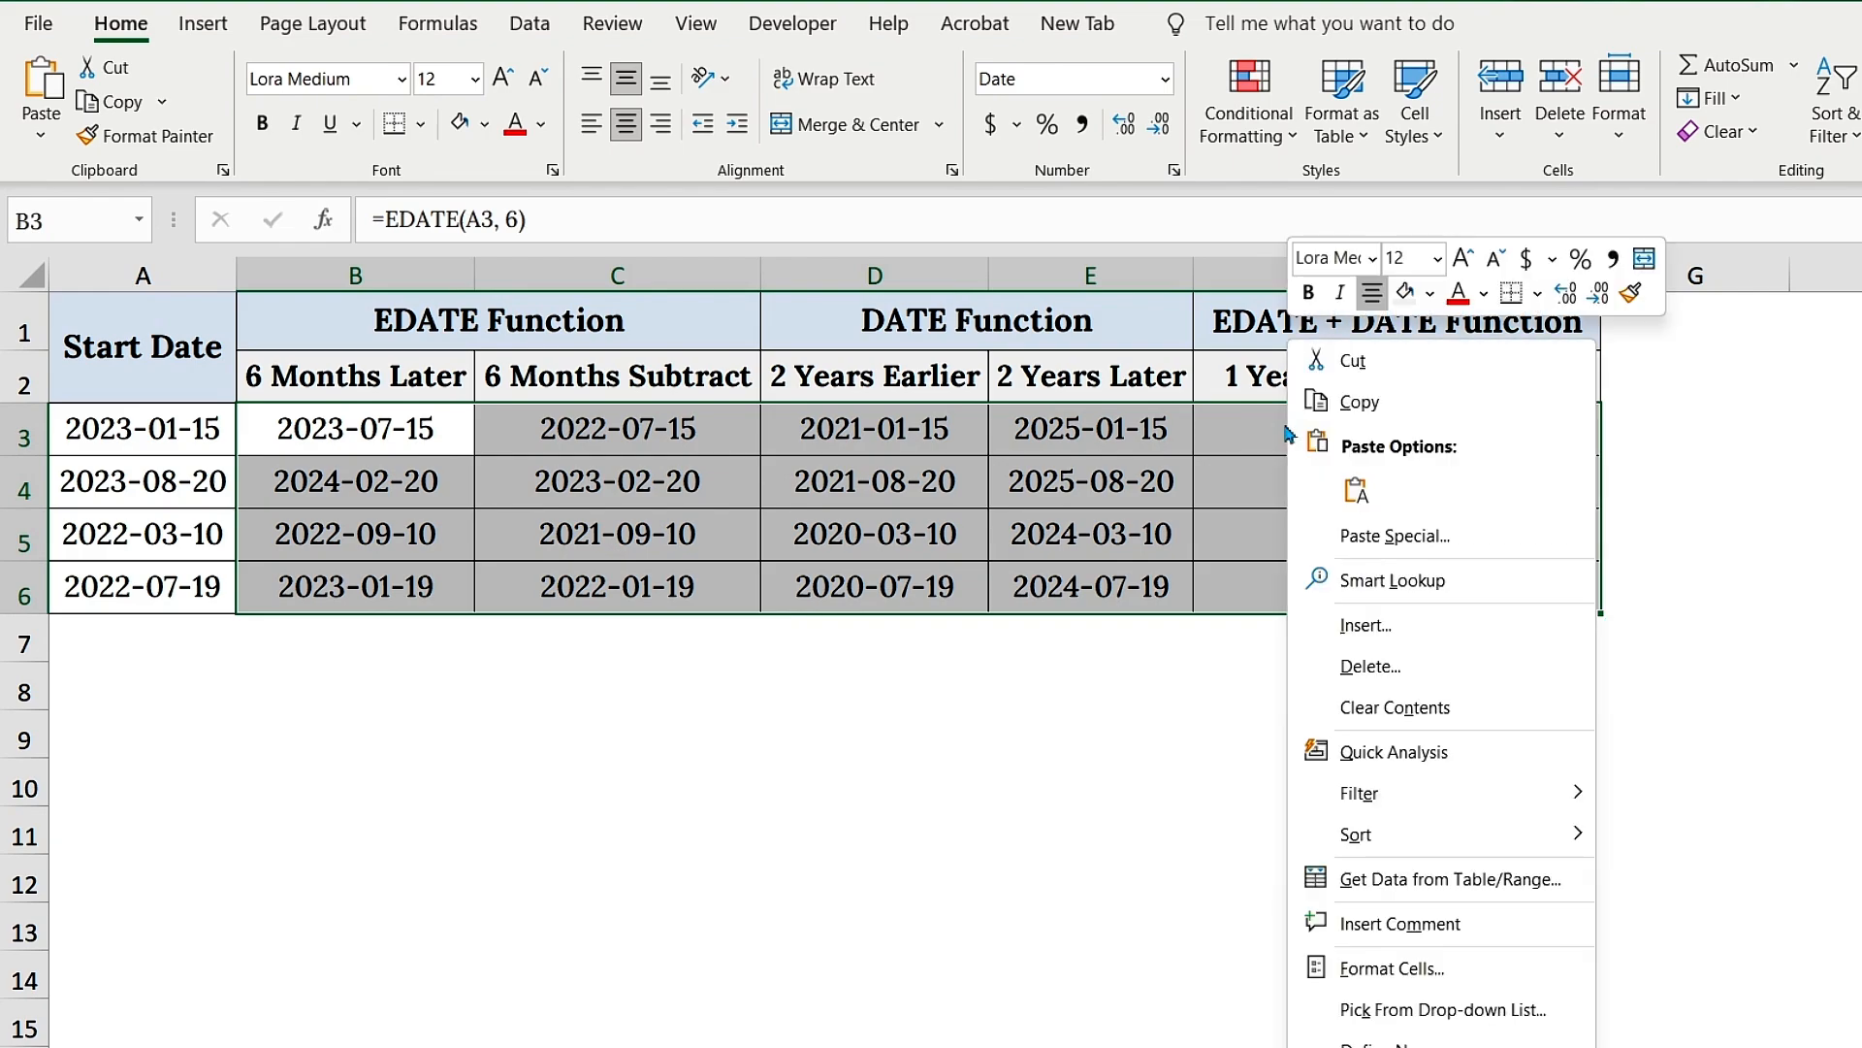
{"action": "left_click", "coordinate": [1384, 967]}
{"action": "left_click_drag", "start_coordinate": [1258, 434], "coordinate": [795, 175]}
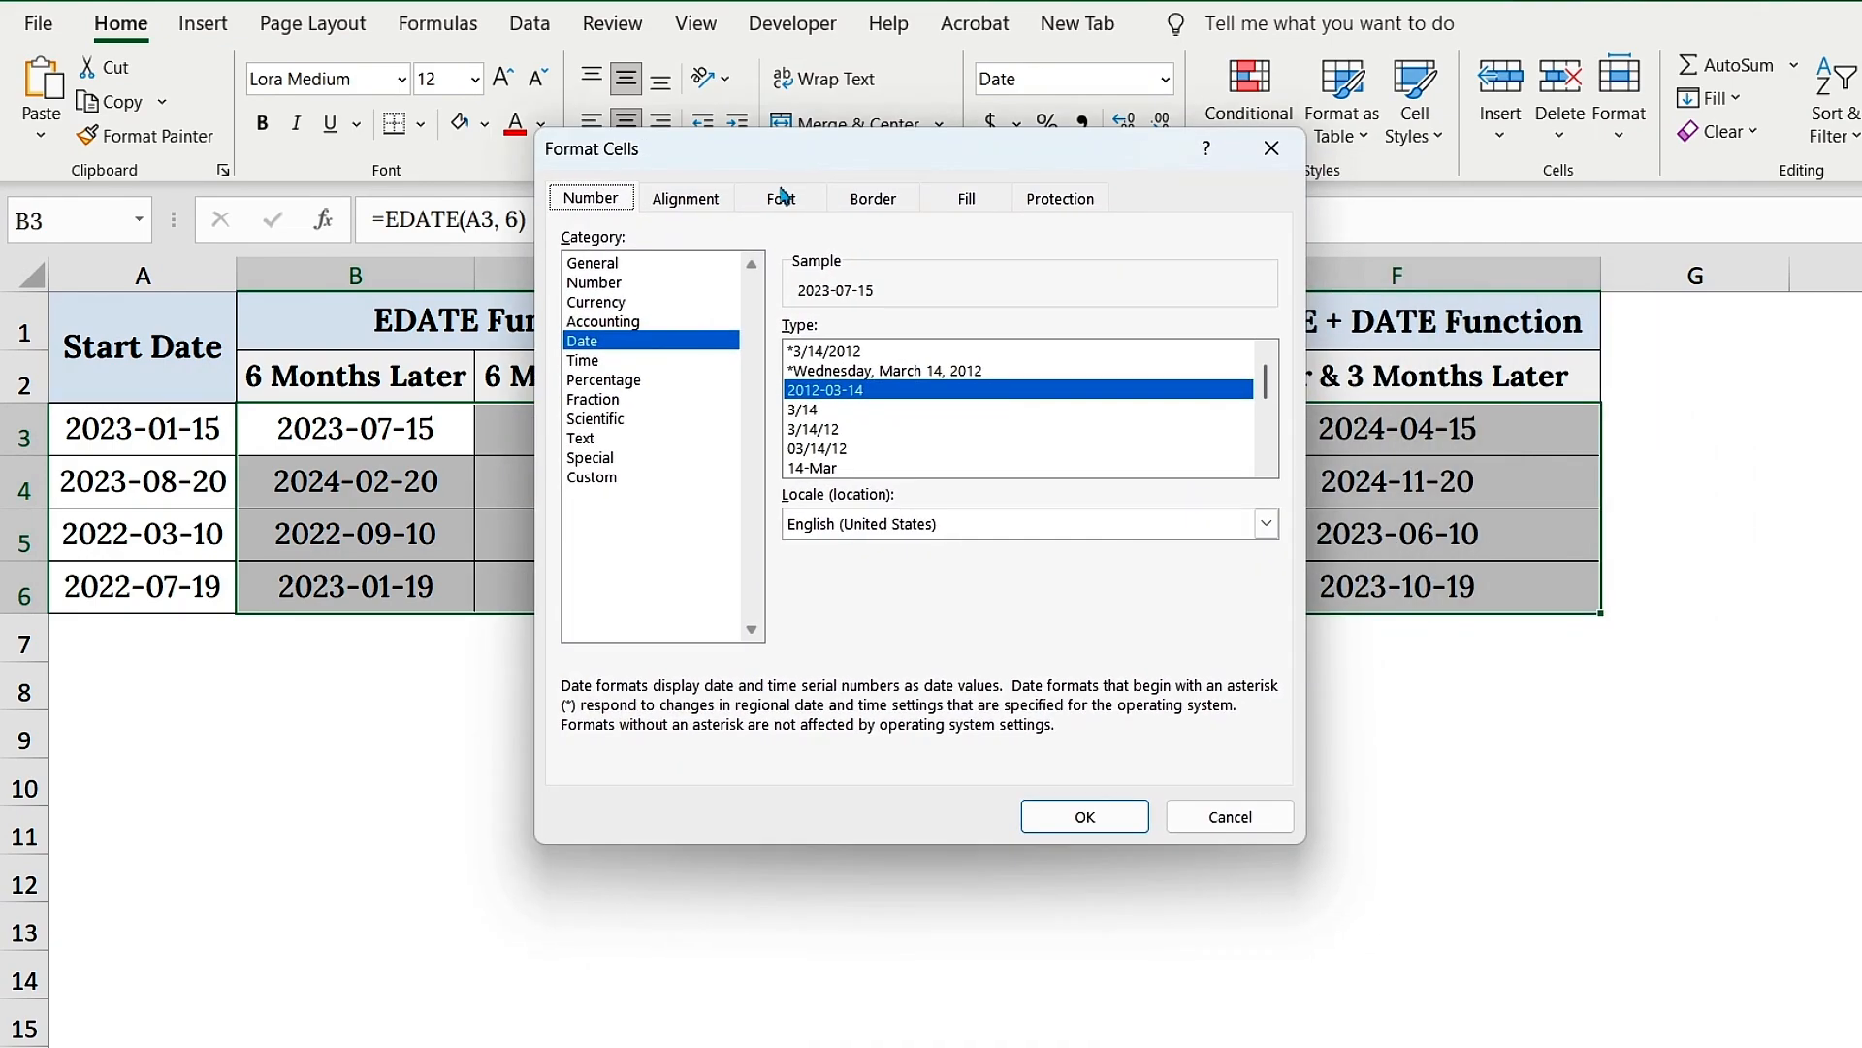
{"action": "left_click", "coordinate": [594, 344]}
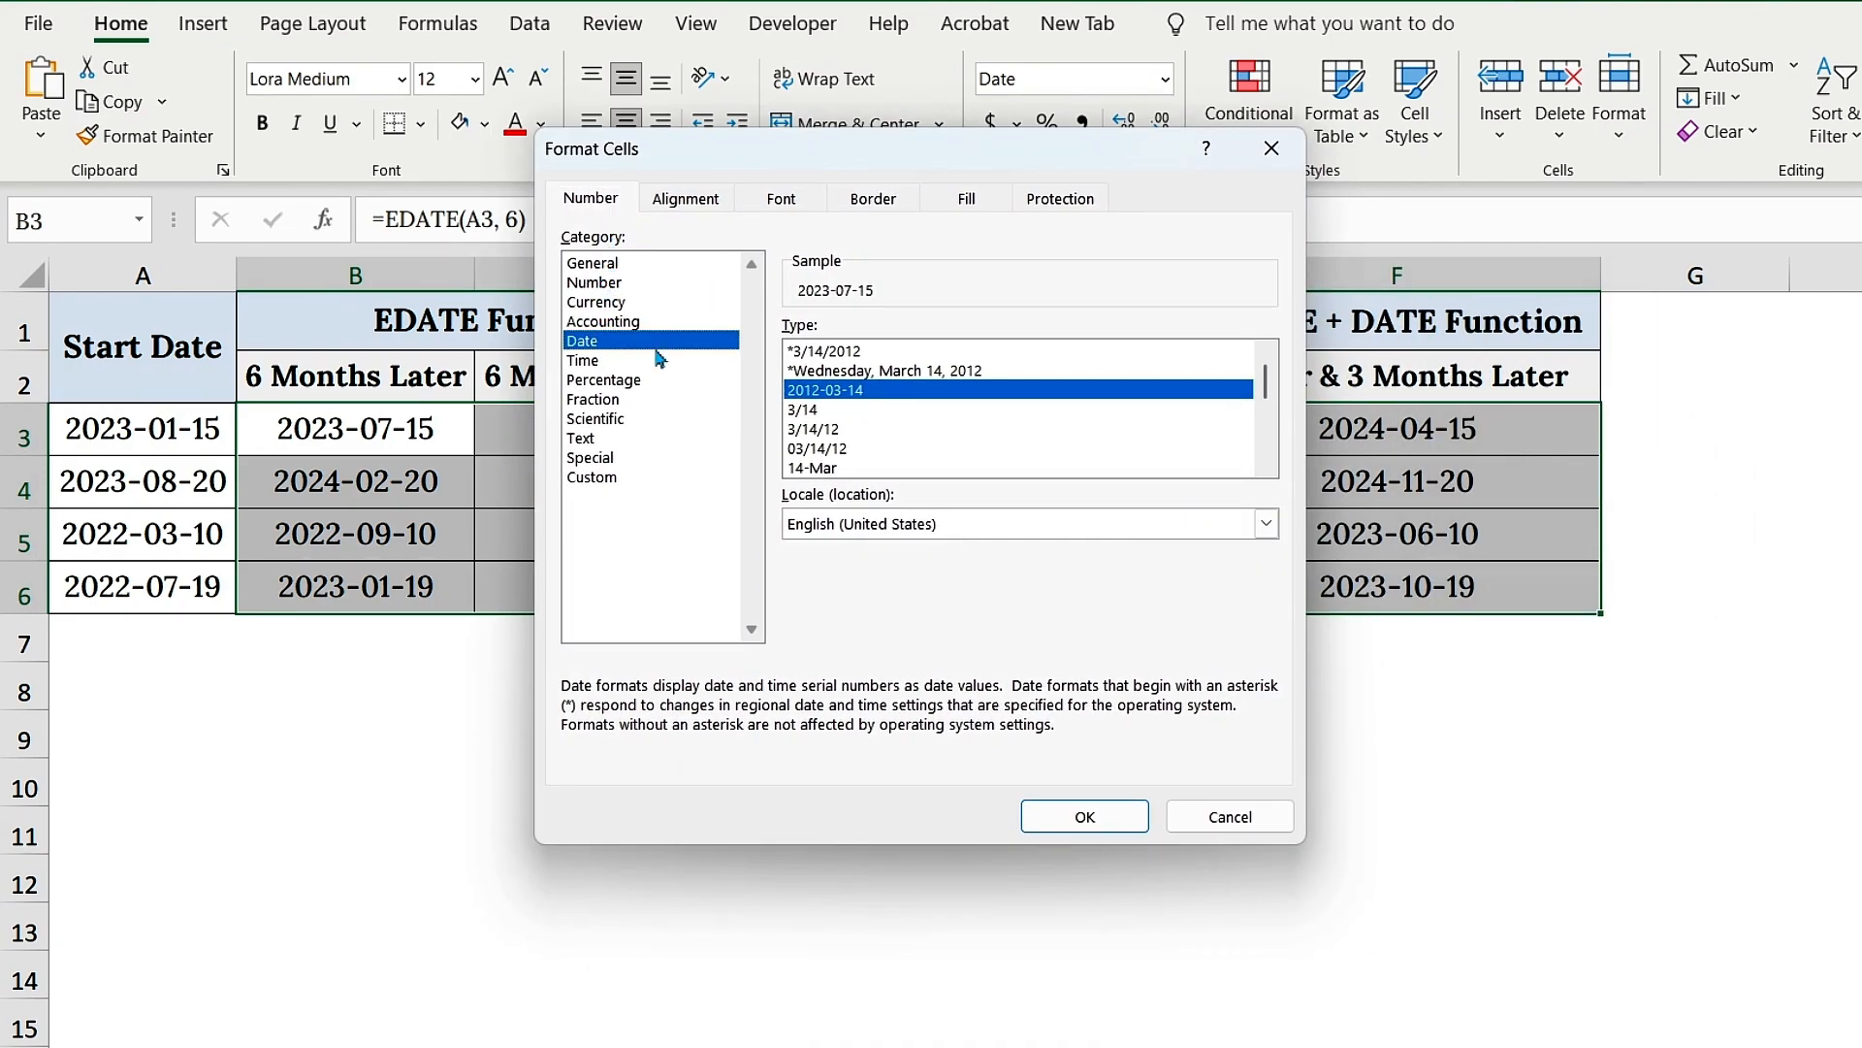
{"action": "left_click", "coordinate": [864, 524]}
{"action": "left_click", "coordinate": [1055, 532]}
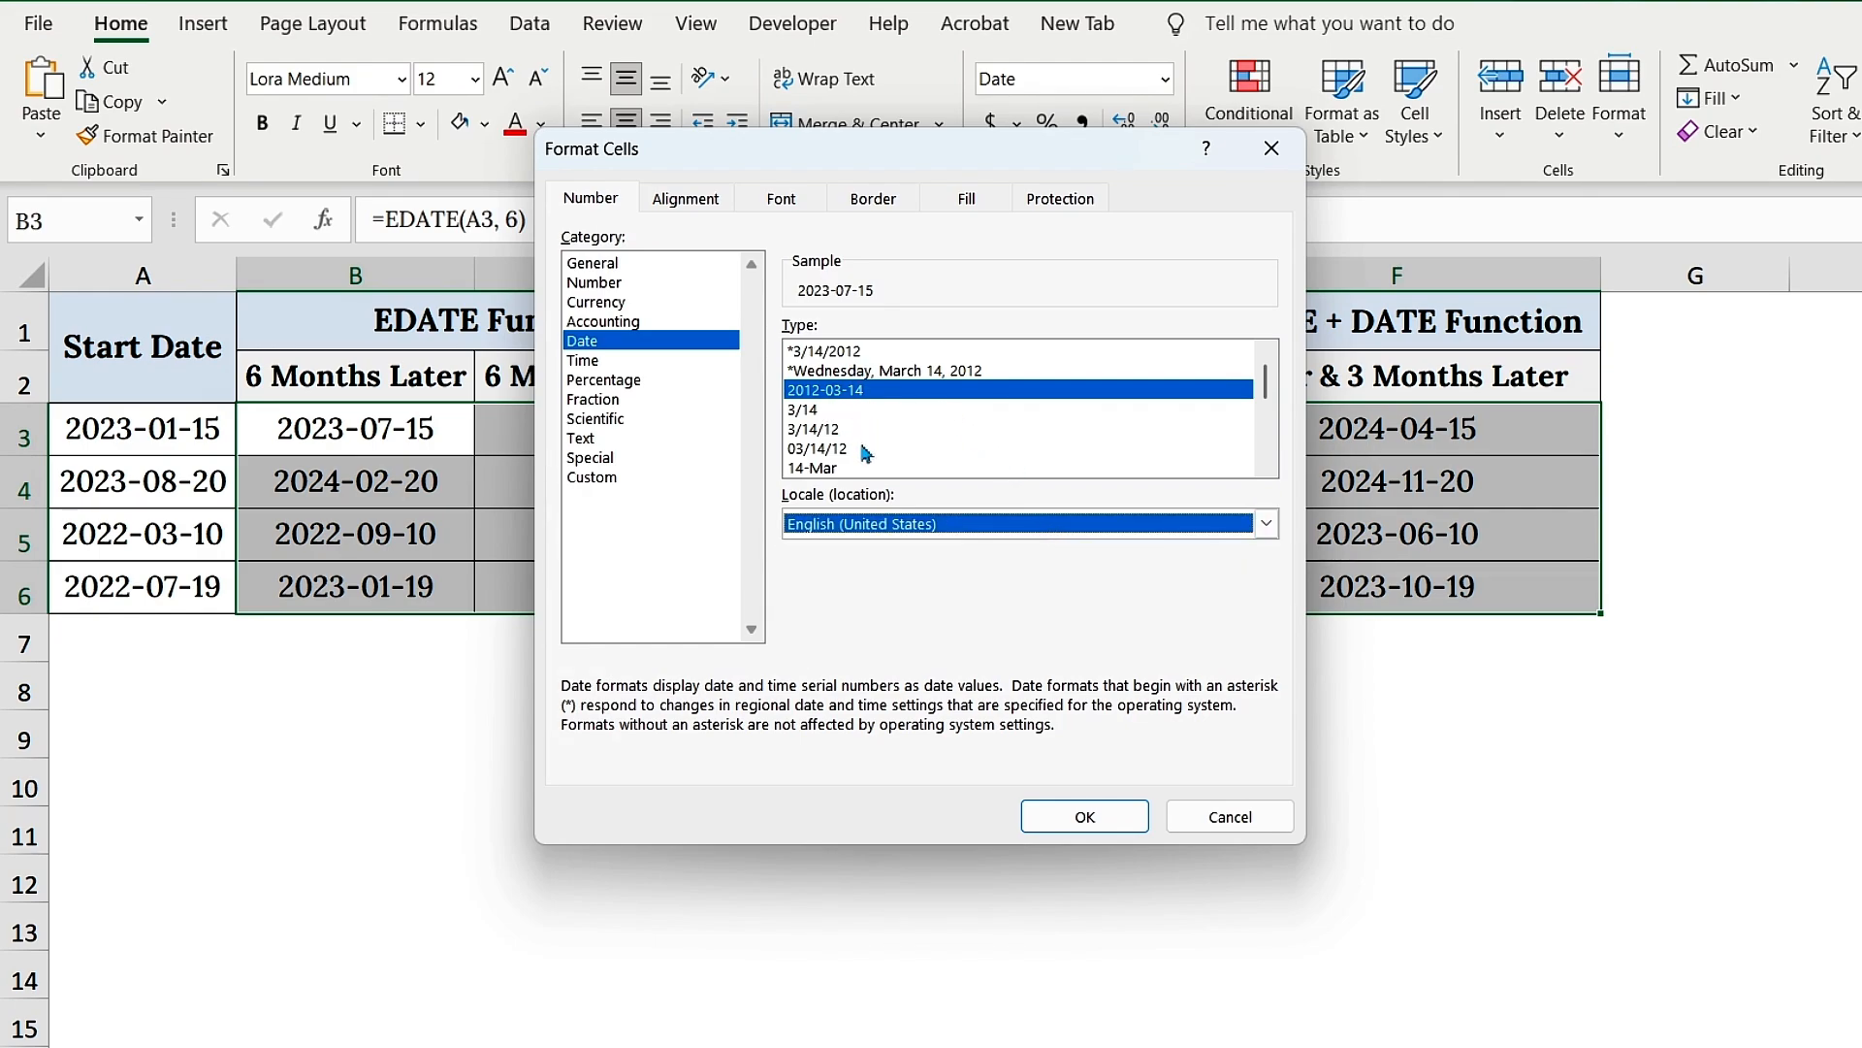
{"action": "left_click", "coordinate": [1077, 816]}
{"action": "left_click", "coordinate": [705, 436]}
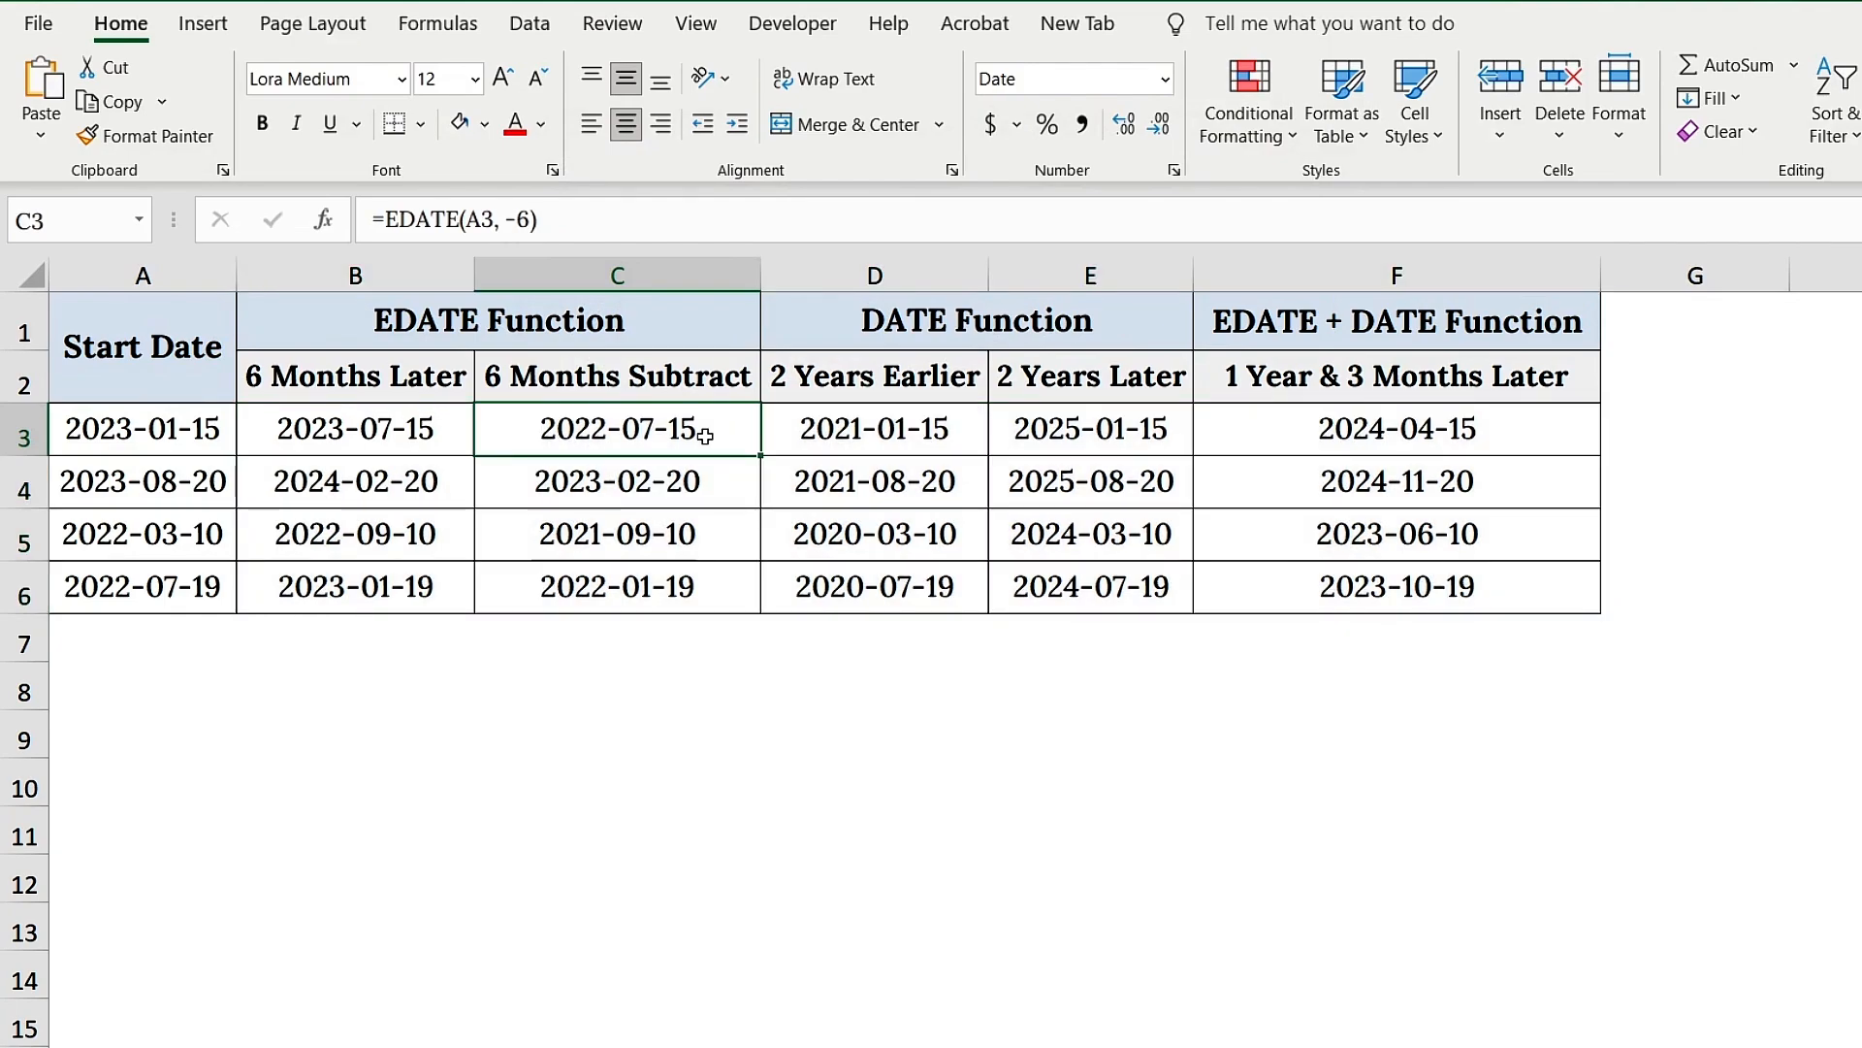